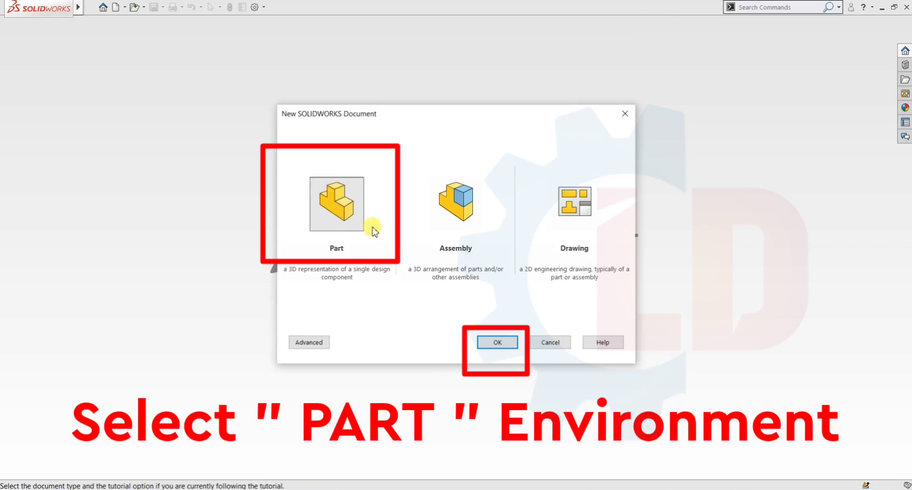
# Create a new part document and start a sketch on the Top Plane
pyautogui.click(498, 345)
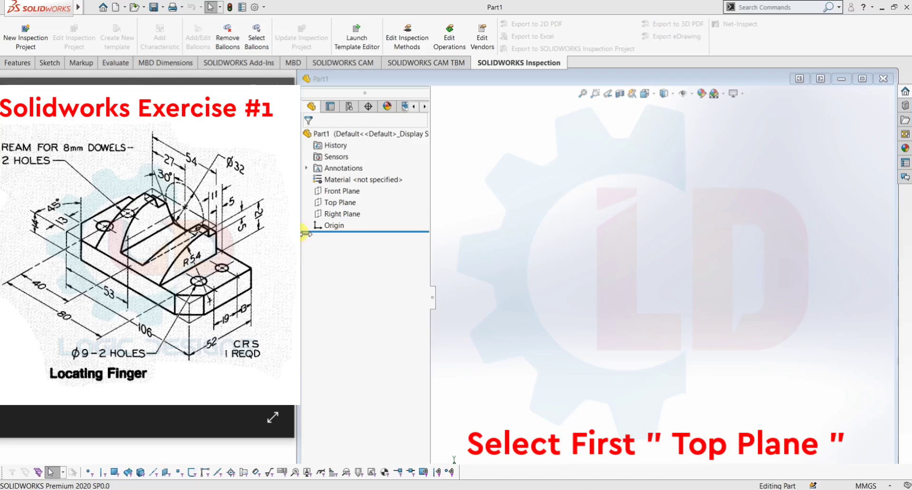
pyautogui.click(332, 203)
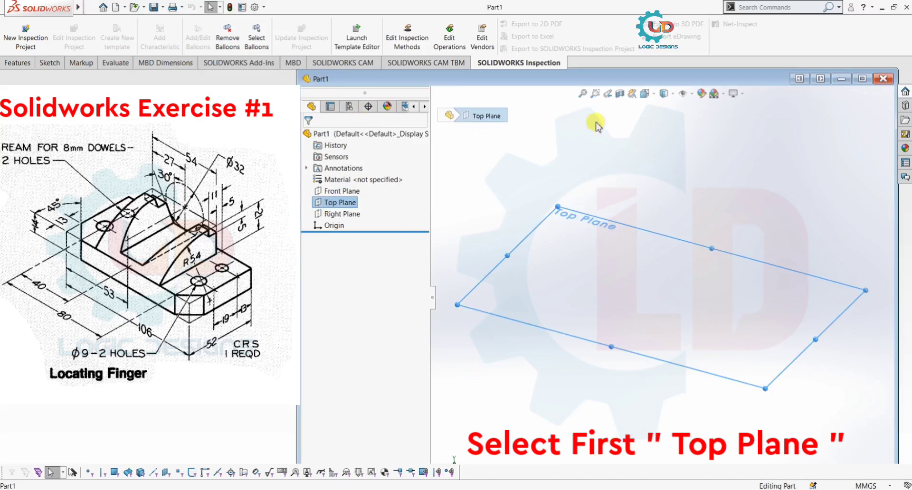
pyautogui.click(50, 63)
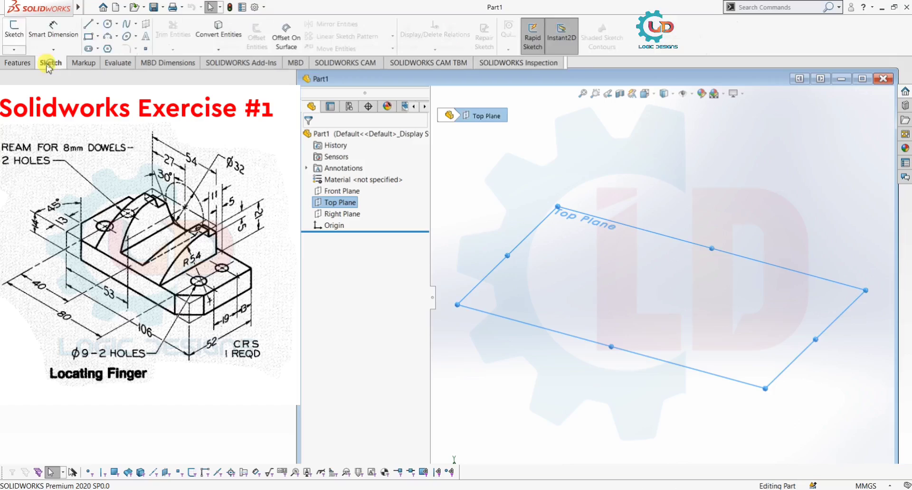
pyautogui.click(18, 38)
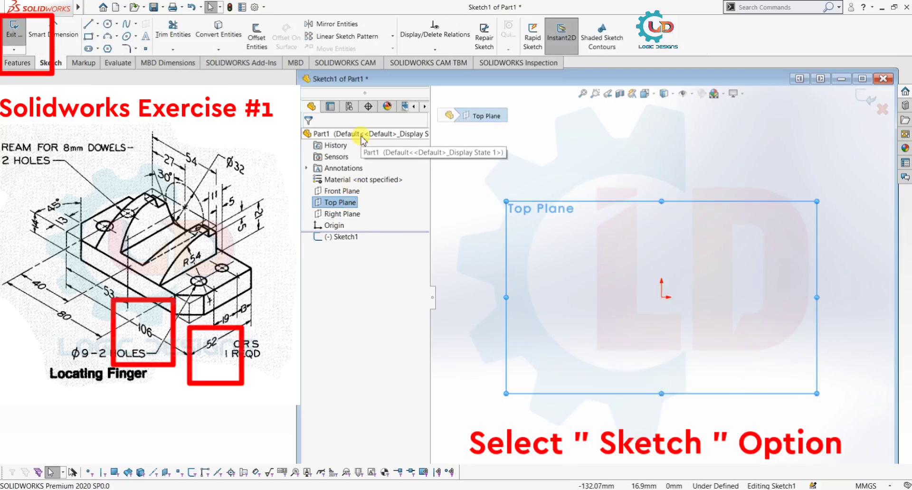
# Sketch a center rectangle about 158 mm wide and 95 mm high, centred on the origin
pyautogui.click(97, 36)
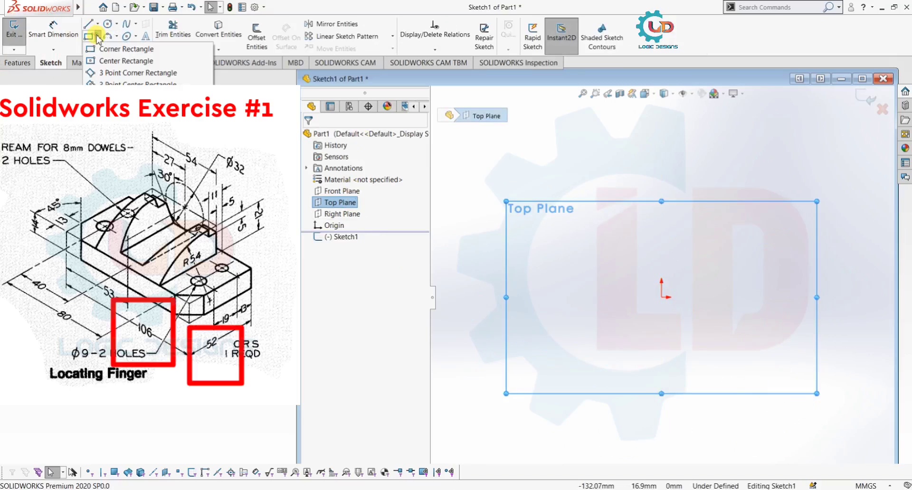
pyautogui.click(108, 61)
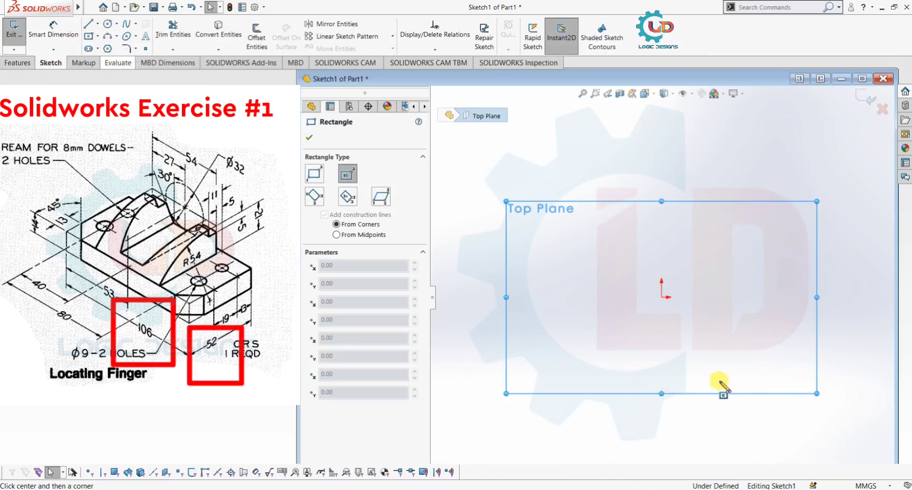
pyautogui.click(661, 297)
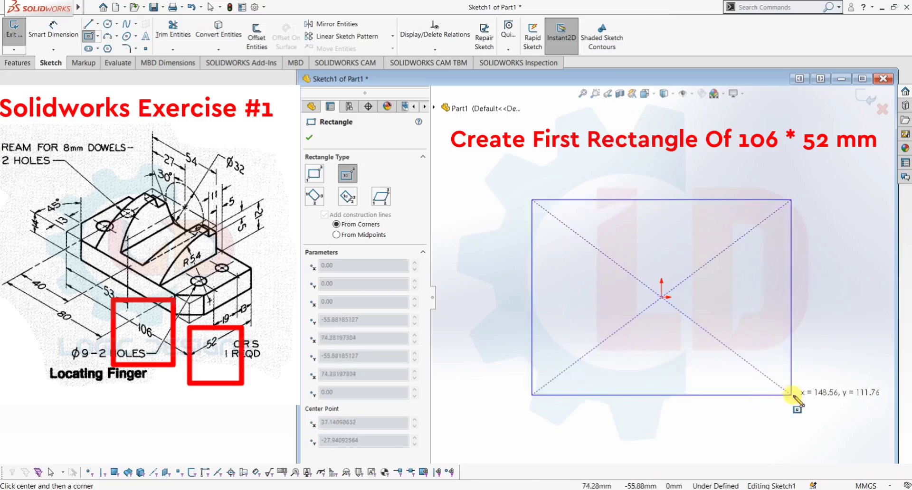
pyautogui.click(799, 380)
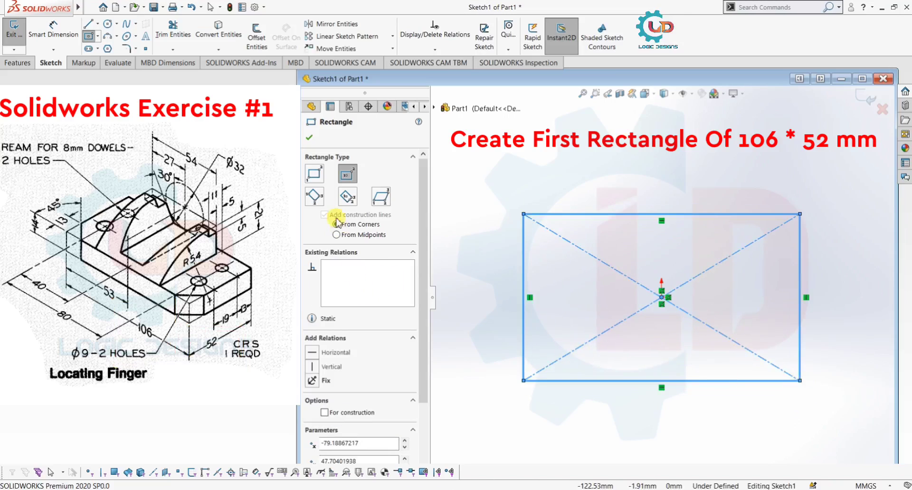
pyautogui.click(310, 139)
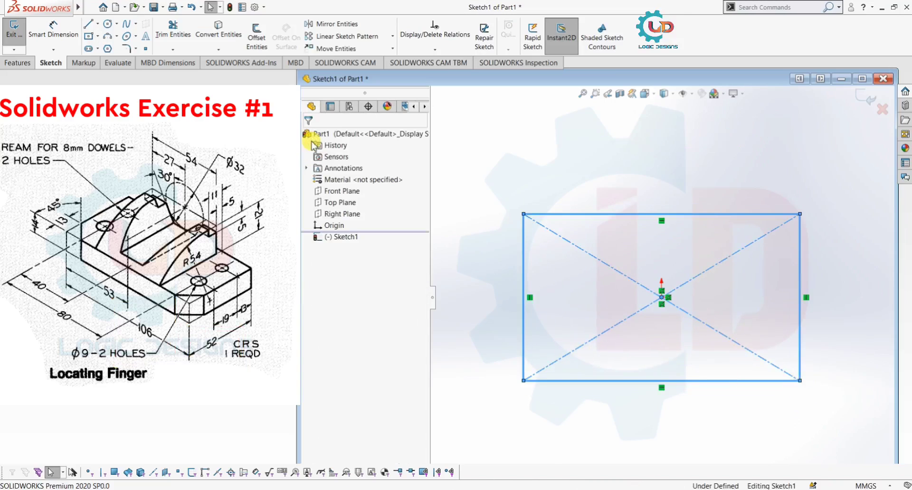
# Dimension the rectangle to 106 mm wide and 52 mm high
pyautogui.click(53, 32)
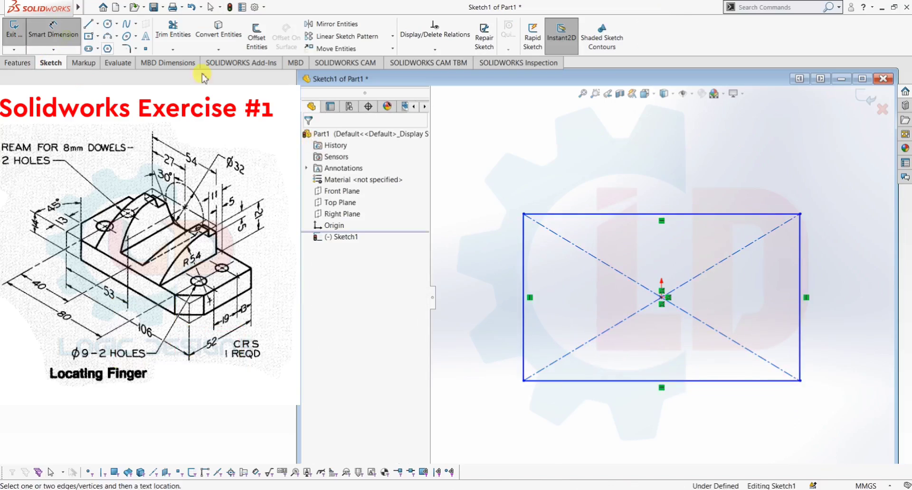
pyautogui.click(669, 214)
pyautogui.click(669, 162)
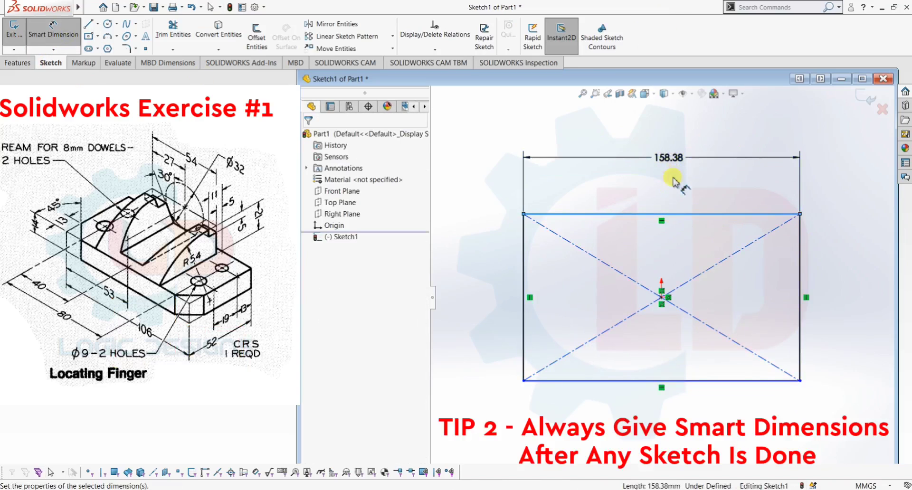
pyautogui.write('106')
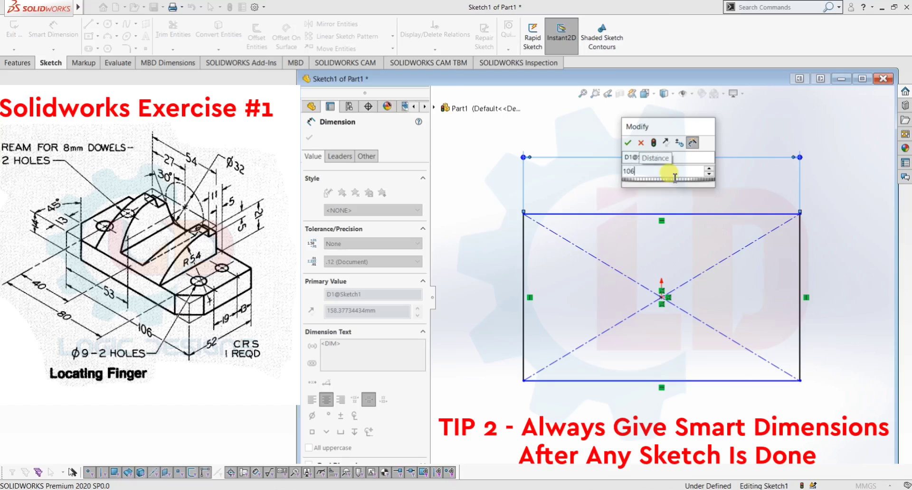
pyautogui.press('Return')
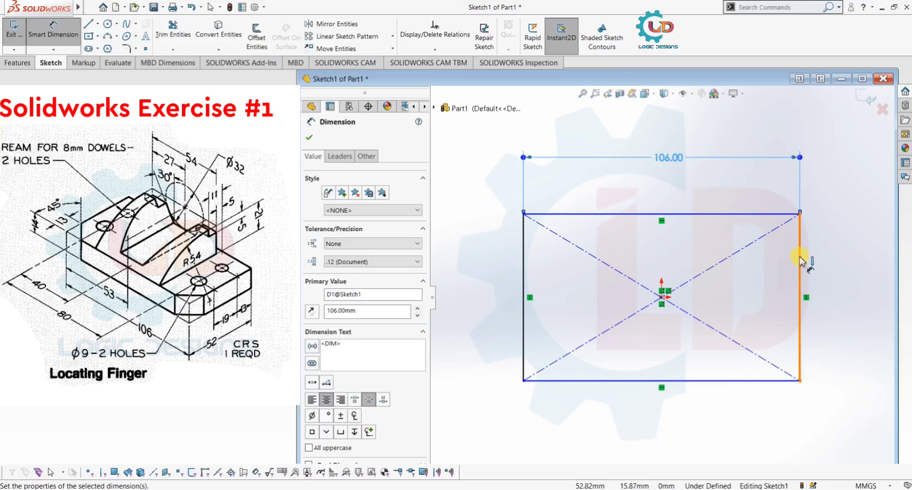
pyautogui.click(801, 258)
pyautogui.click(842, 276)
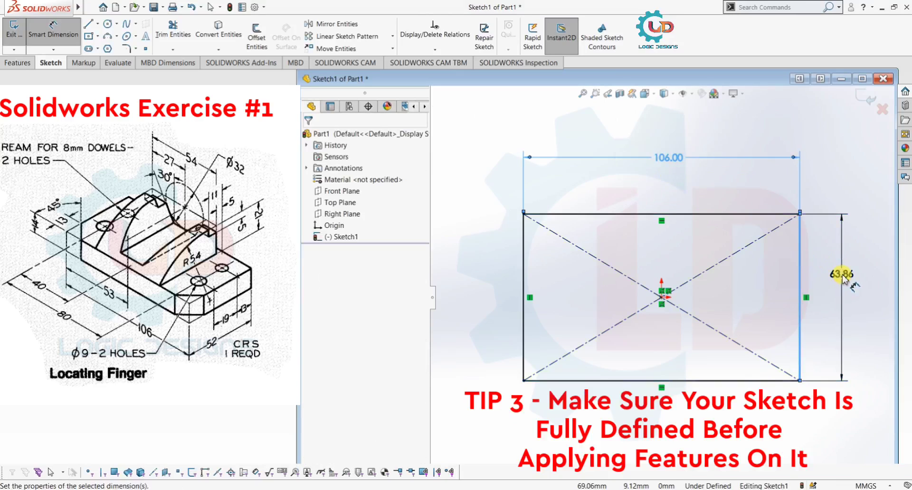
pyautogui.write('52')
pyautogui.press('Return')
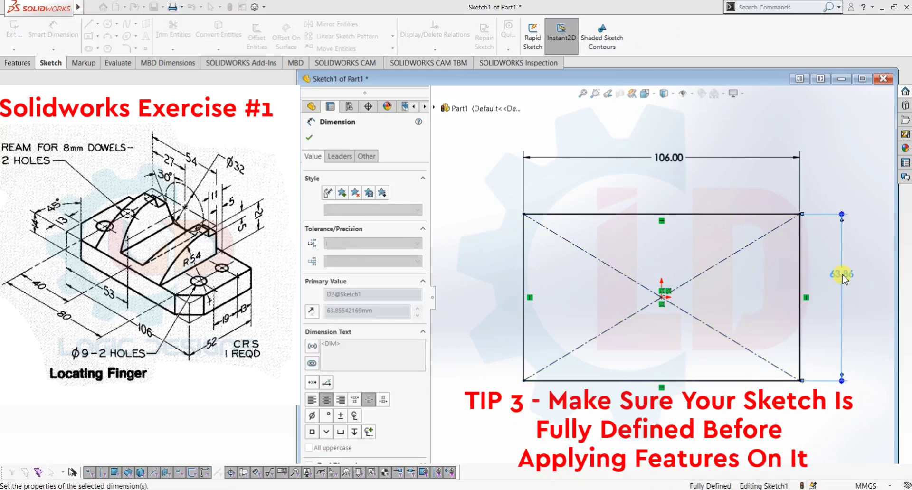
pyautogui.click(313, 141)
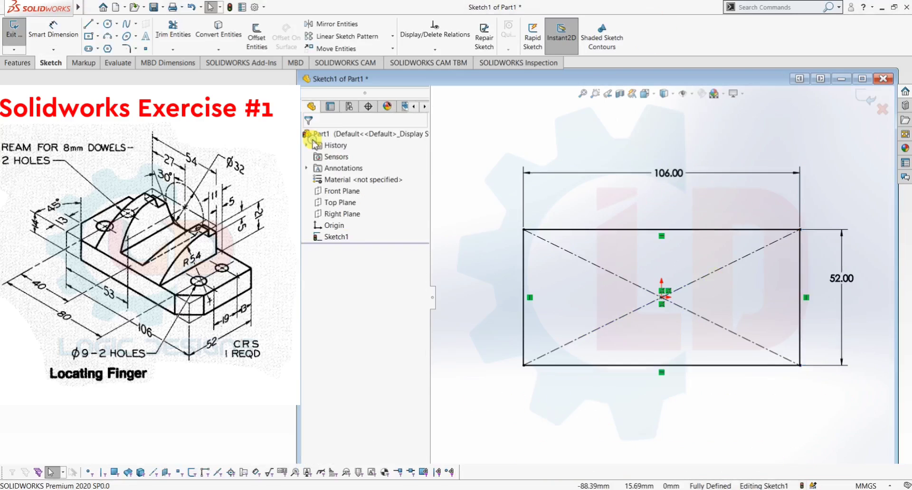
# Extrude the rectangle sketch as a blind boss 14 mm deep to form the base block
pyautogui.click(17, 63)
pyautogui.click(16, 40)
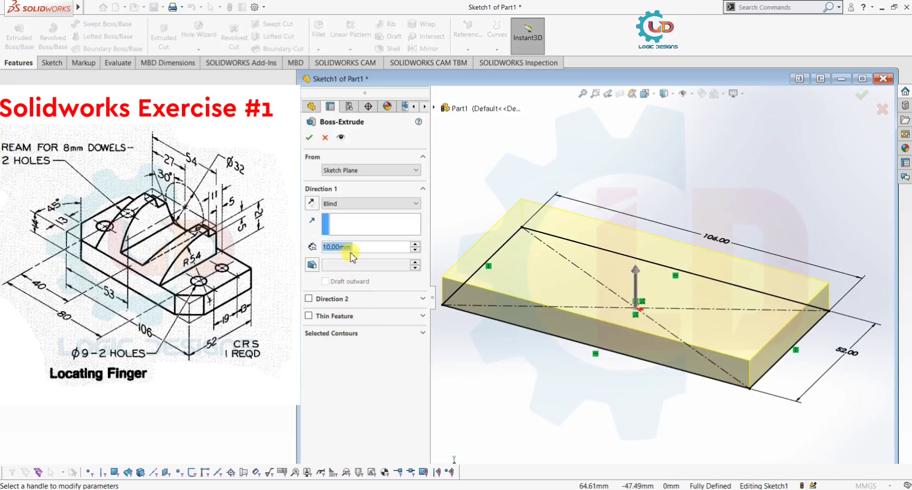
pyautogui.write('14')
pyautogui.press('Return')
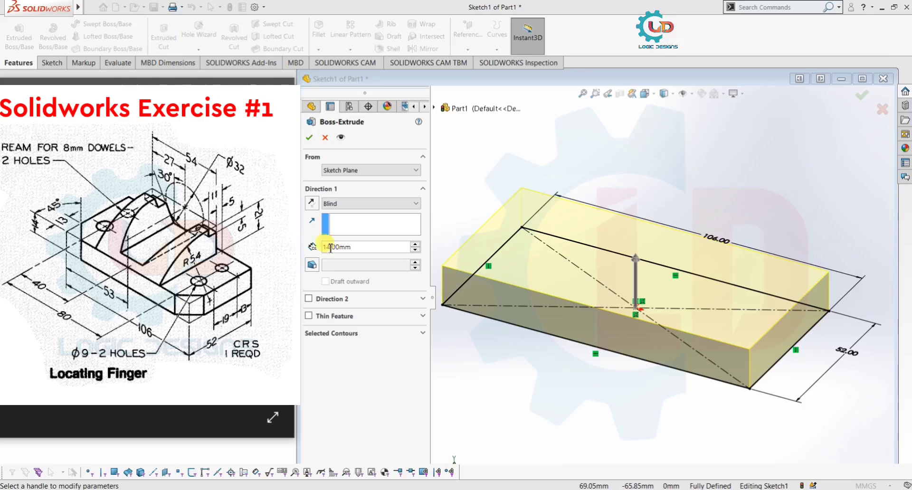
pyautogui.click(308, 137)
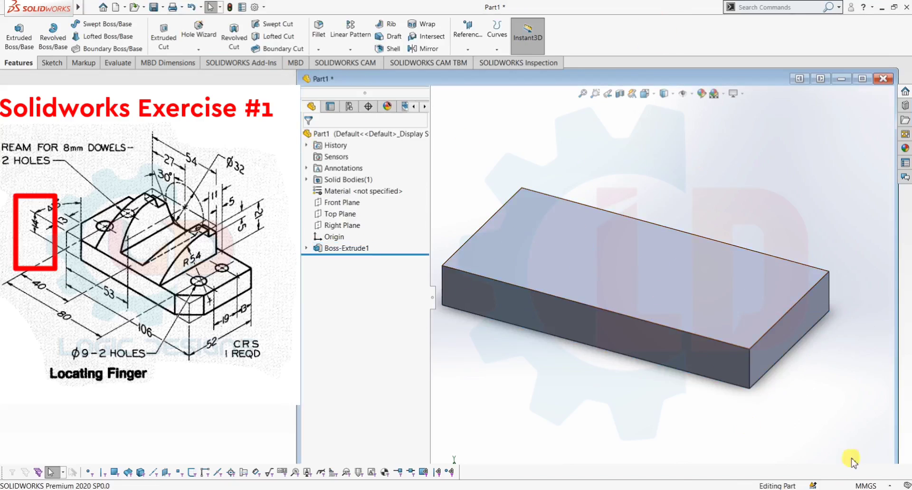
pyautogui.click(446, 484)
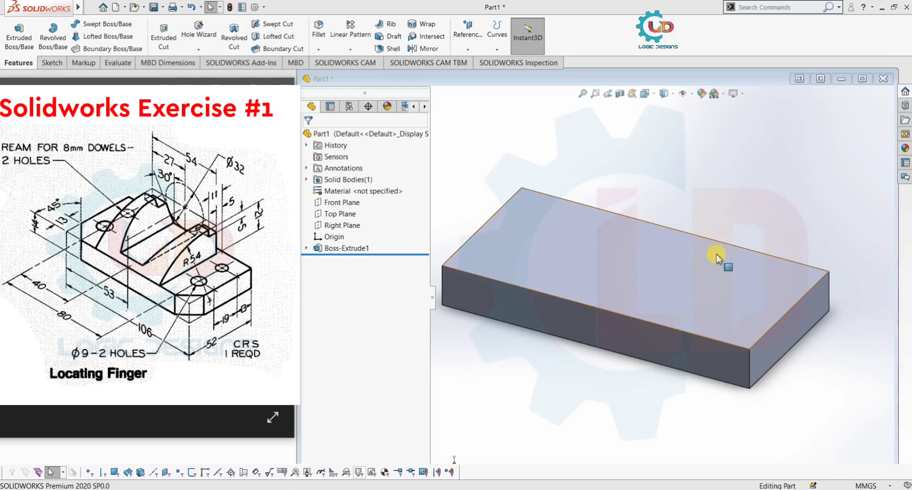
# Create a reference plane offset 26 mm from the block's short end face, flipped inward into the block
pyautogui.click(467, 43)
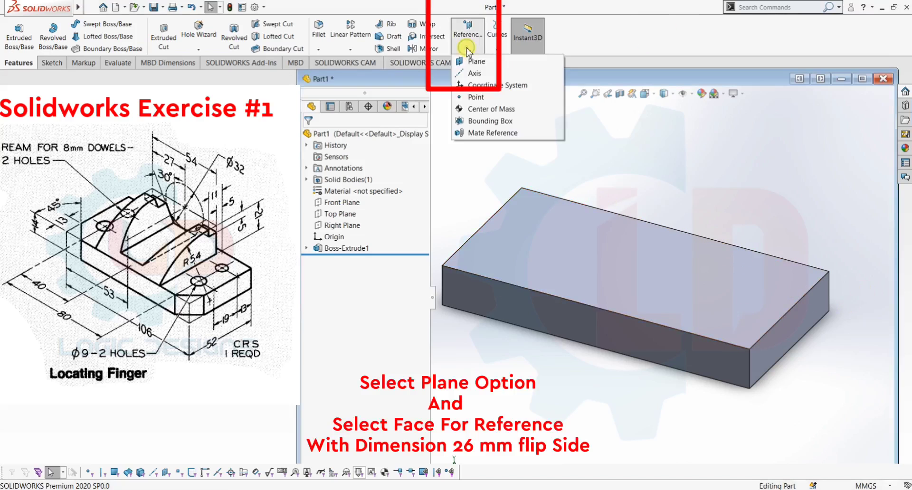
pyautogui.click(472, 58)
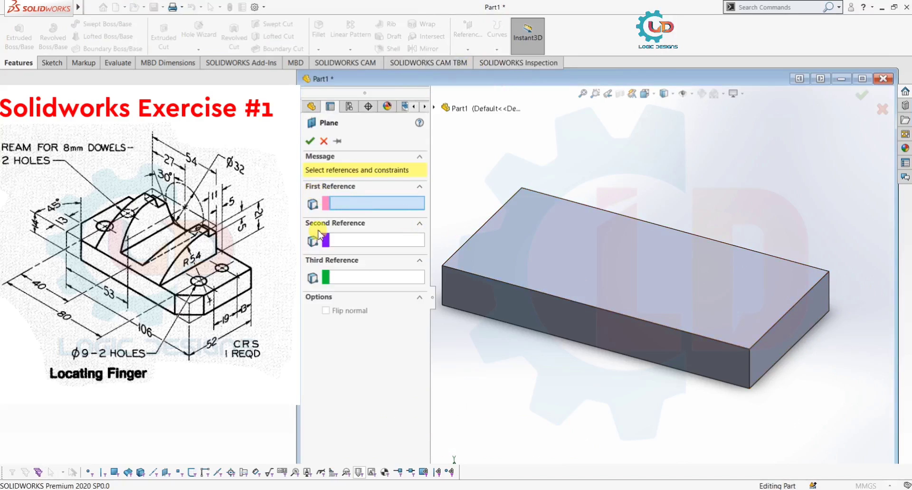
pyautogui.click(791, 334)
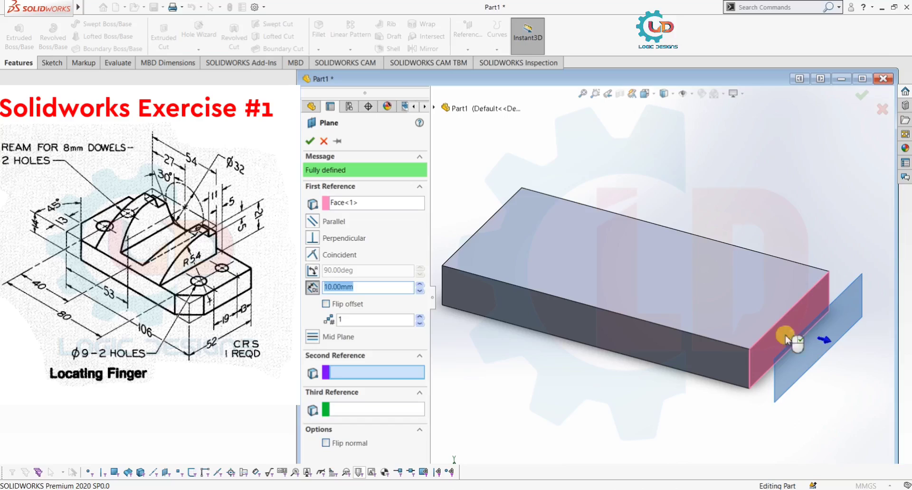
pyautogui.click(326, 304)
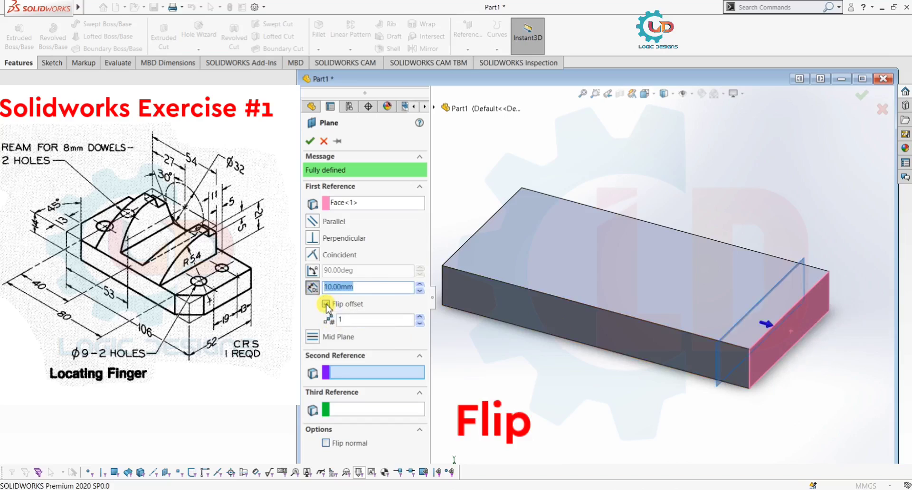
pyautogui.write('26')
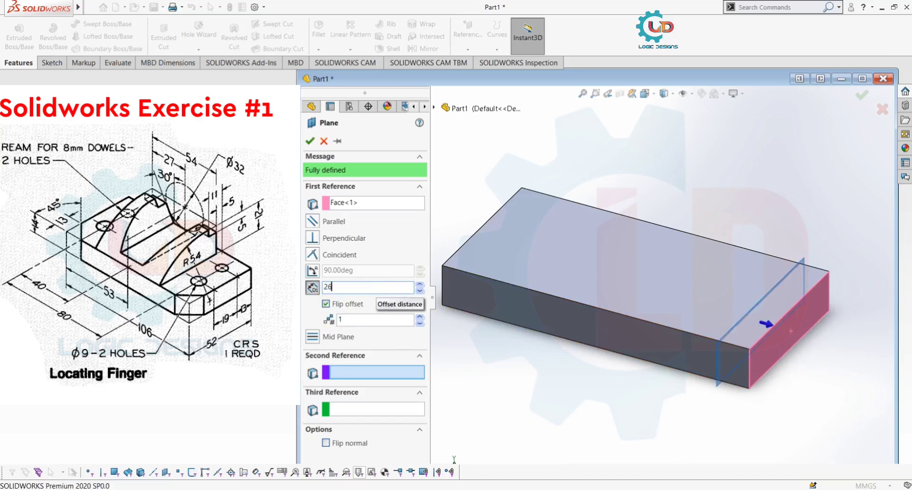
pyautogui.press('Return')
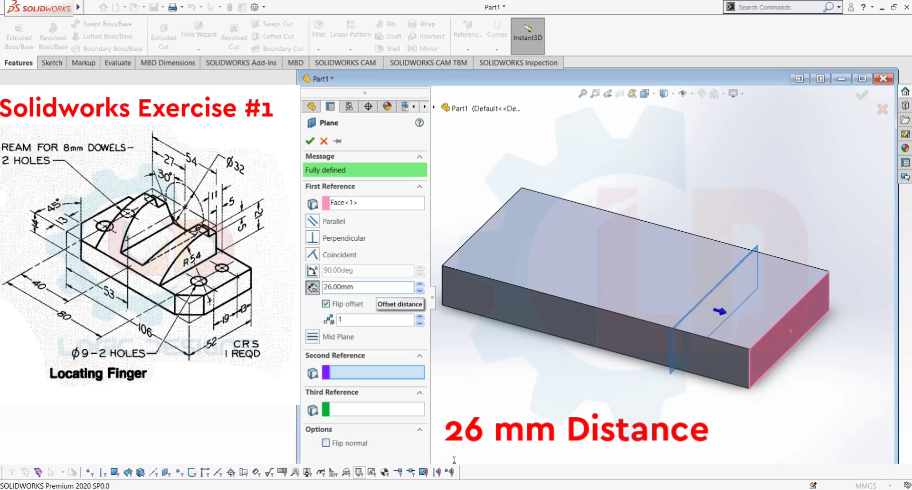
pyautogui.click(308, 141)
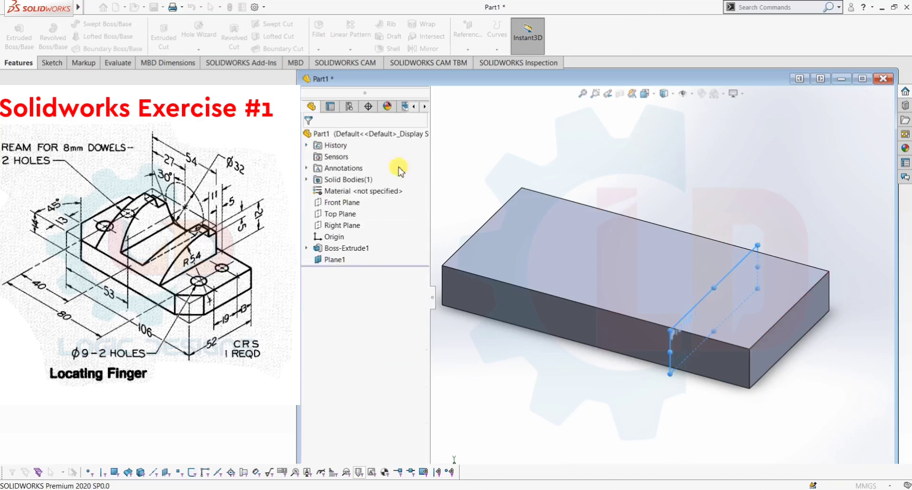
# Start a sketch on the new offset plane and view it face-on
pyautogui.click(51, 63)
pyautogui.click(12, 34)
pyautogui.hotkey('ctrl', '4')
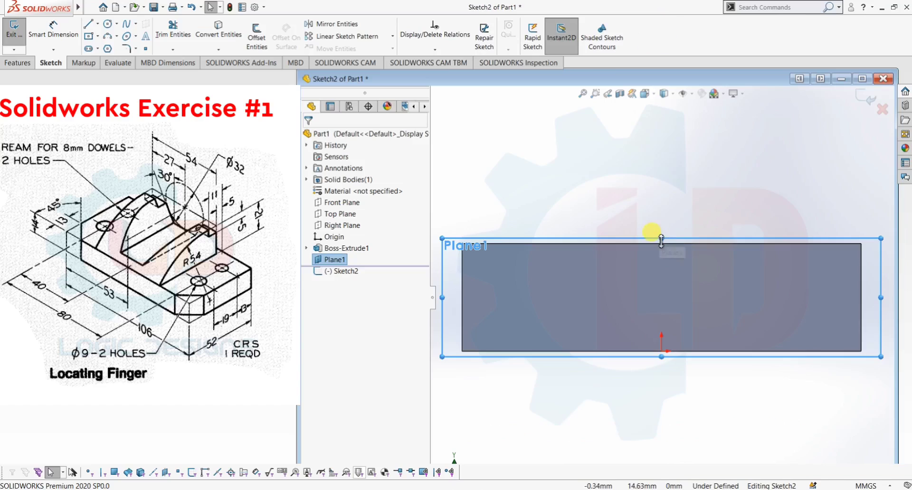
# Sketch a stepped line chain from the block's upper right corner: about 6.7 mm inward along the edge, up, about 3.4 mm inward, and up again
pyautogui.press('l')
pyautogui.click(861, 245)
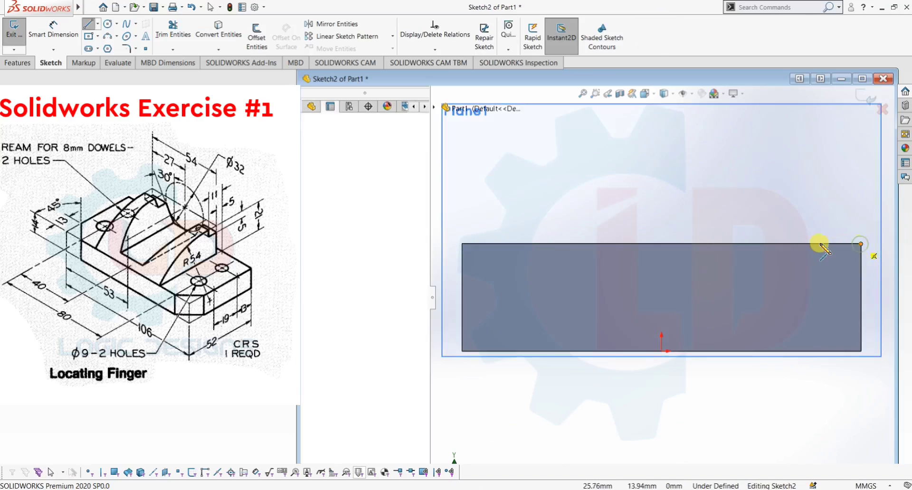
pyautogui.click(809, 244)
pyautogui.click(809, 191)
pyautogui.click(783, 191)
pyautogui.click(784, 157)
pyautogui.press('Escape')
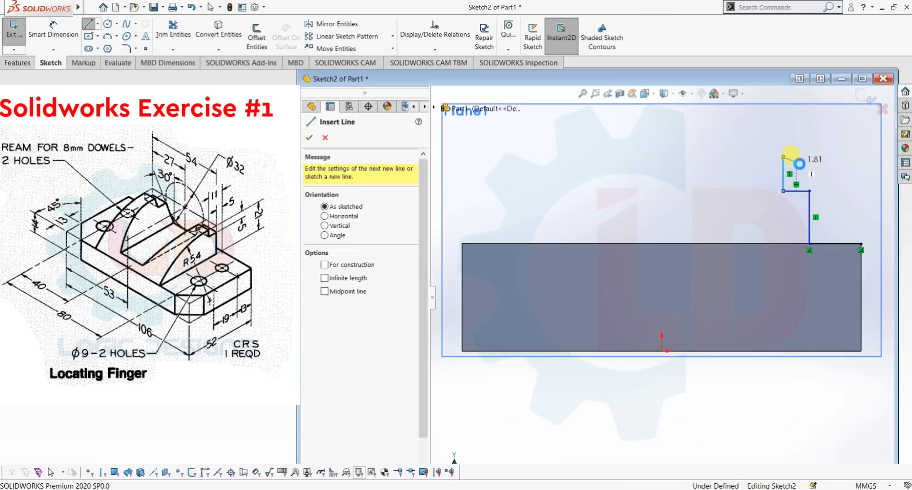
pyautogui.press('Escape')
# Dimension the line segment along the block's top edge to 5 mm
pyautogui.click(56, 34)
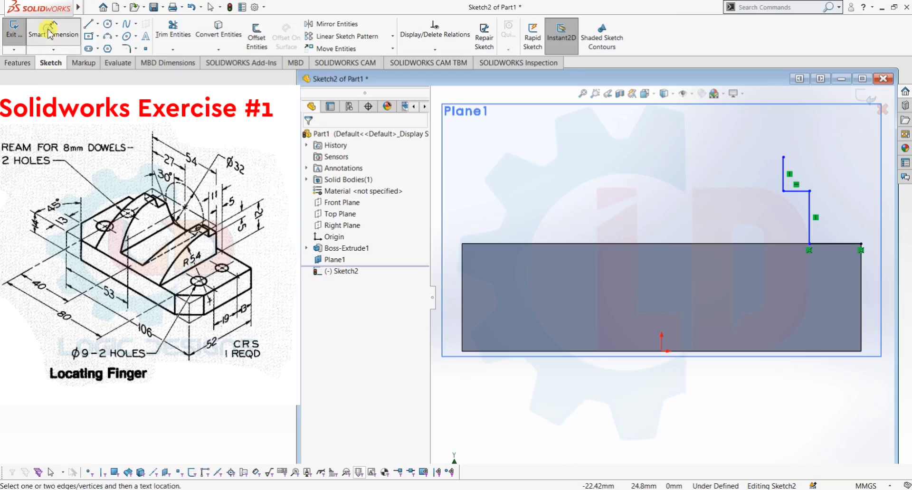
pyautogui.click(827, 249)
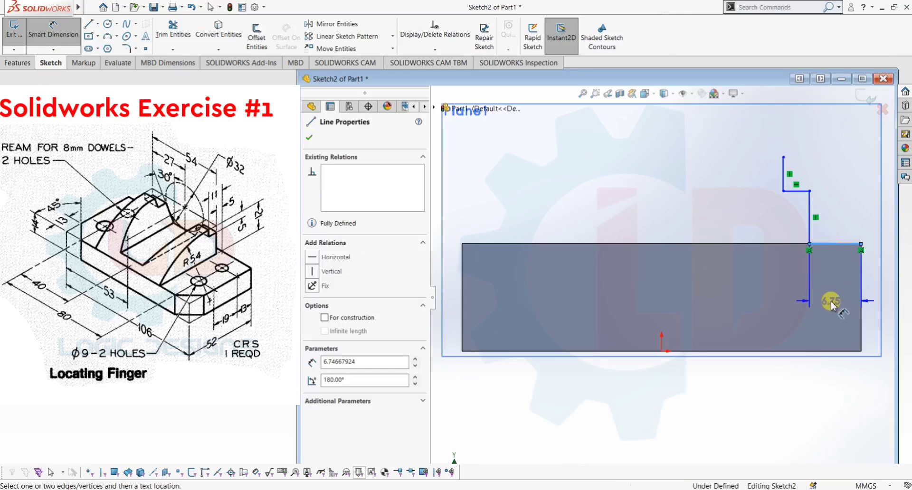
pyautogui.click(830, 301)
pyautogui.write('5')
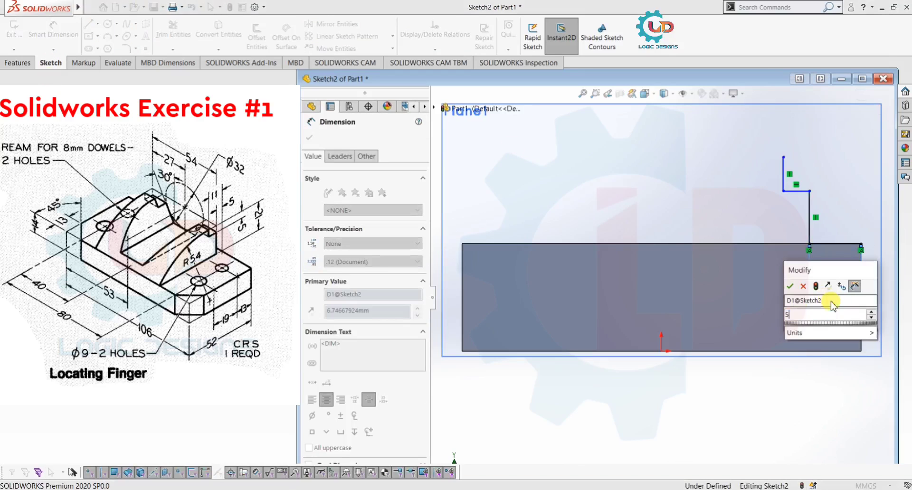
pyautogui.press('Return')
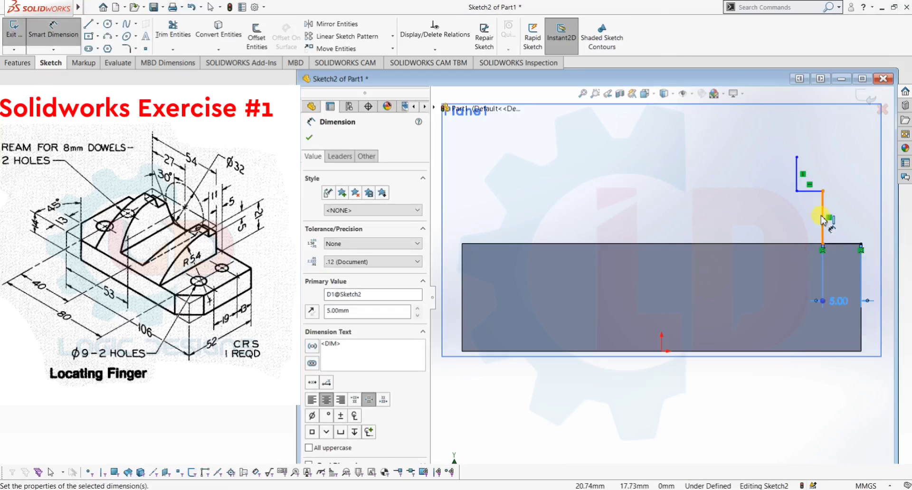
# Dimension the short horizontal step segment of the line chain to 6 mm
pyautogui.click(818, 190)
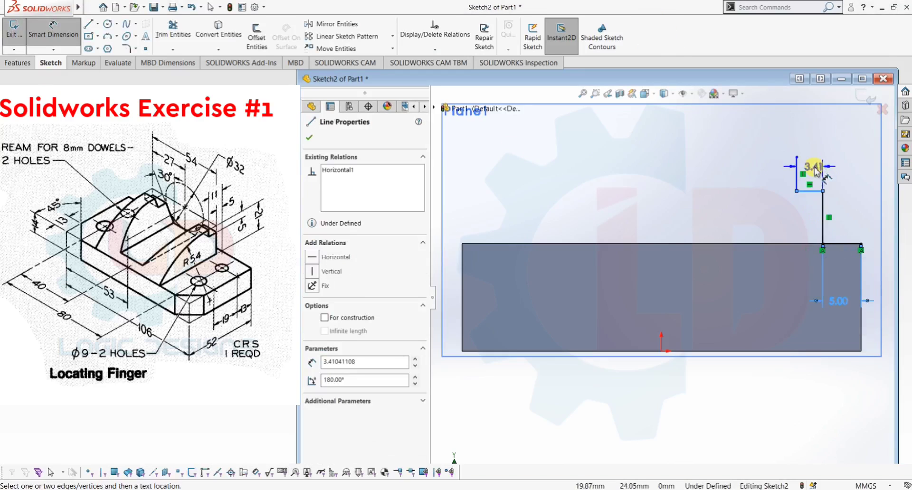
pyautogui.click(814, 170)
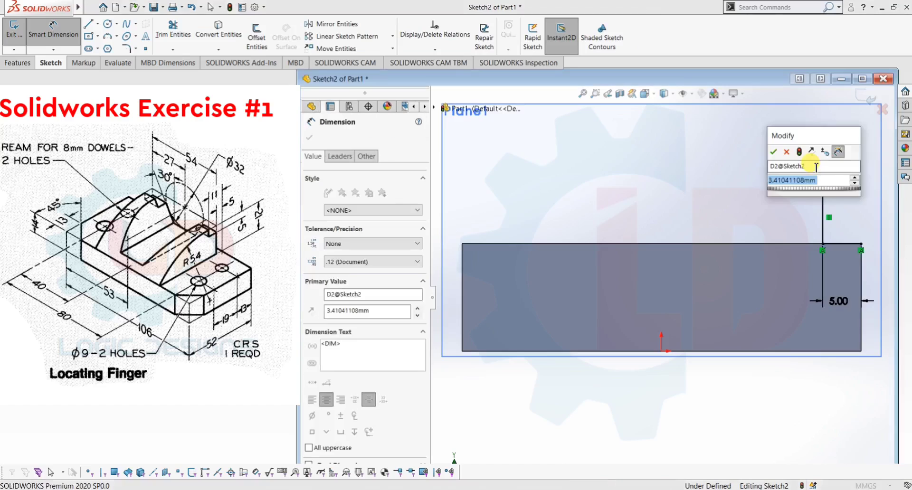
pyautogui.write('6')
pyautogui.press('Return')
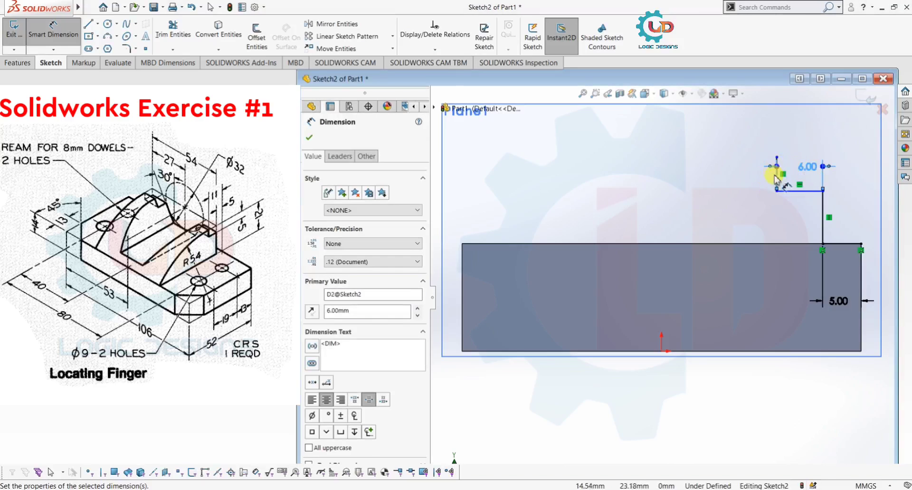
# Dimension the uppermost vertical segment to 5 mm and reposition the 6 mm dimension below its line
pyautogui.click(777, 180)
pyautogui.click(718, 181)
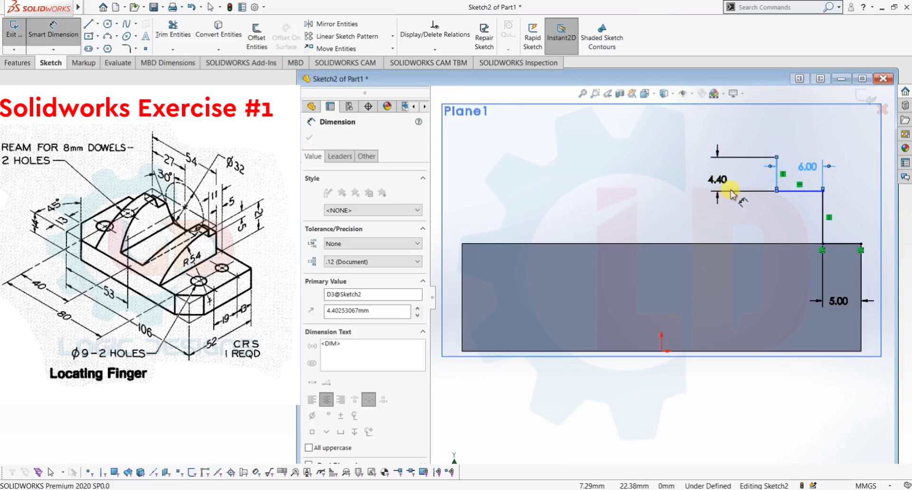
pyautogui.write('5')
pyautogui.press('Return')
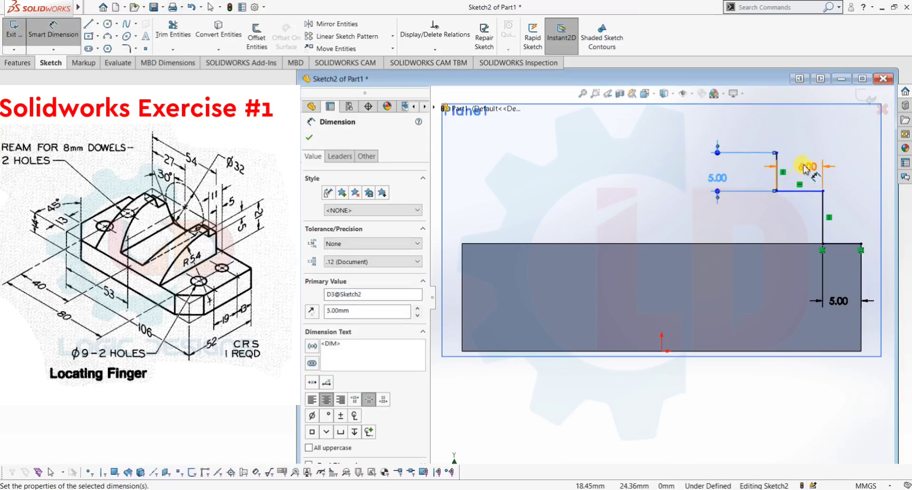
pyautogui.moveTo(798, 171); pyautogui.dragTo(798, 221)
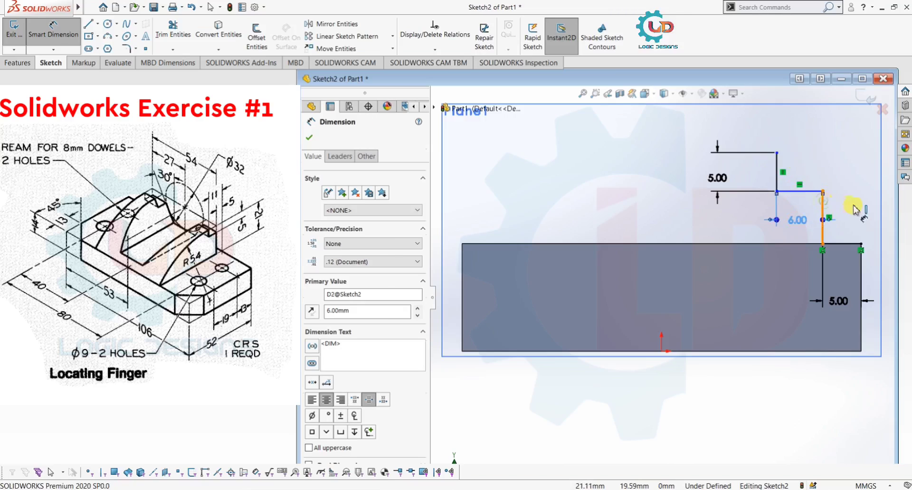
# Dimension the vertical segment rising from the block's top edge to 16 mm
pyautogui.click(823, 203)
pyautogui.click(853, 219)
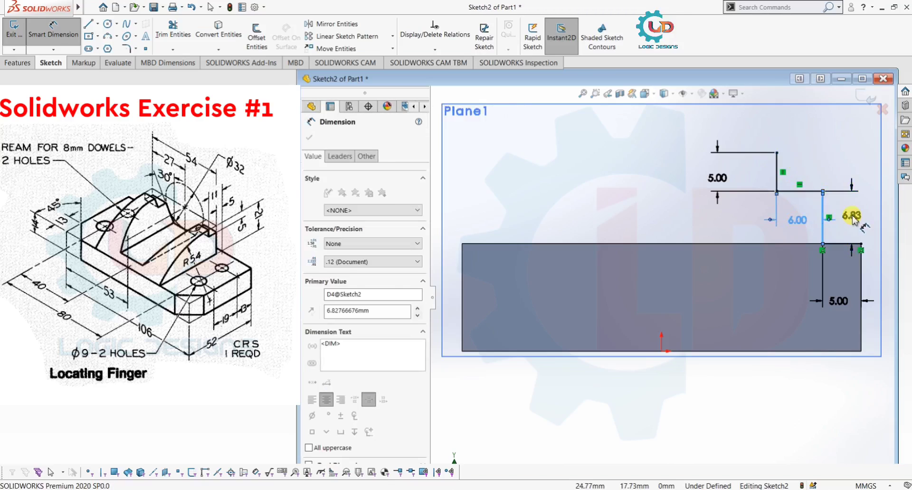
pyautogui.scroll(3, 629, 282)
pyautogui.write('16')
pyautogui.press('Return')
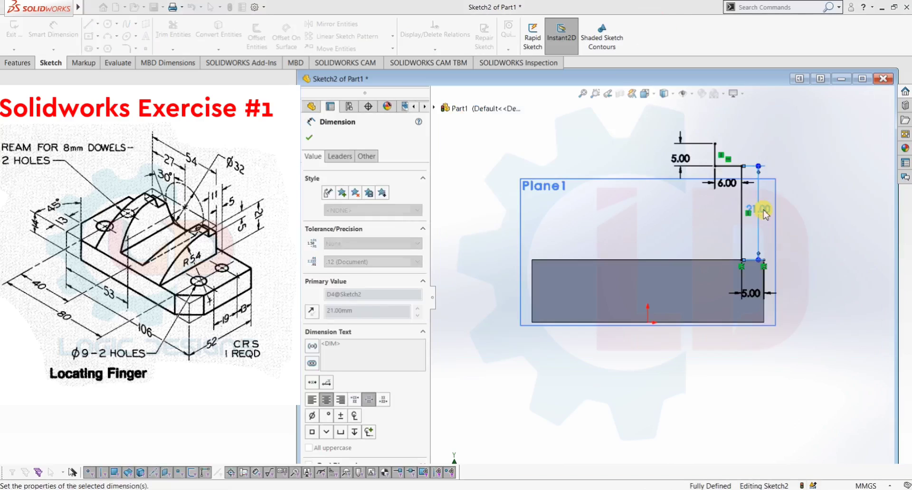
pyautogui.click(813, 259)
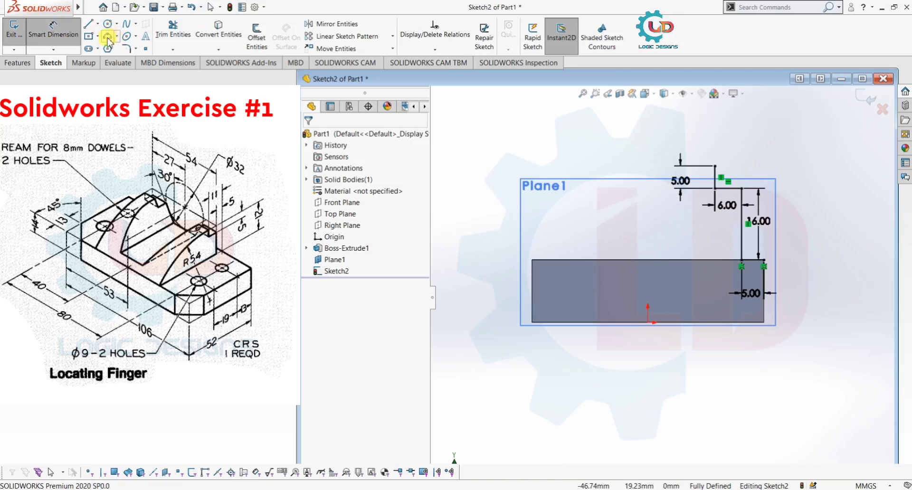
# Draw a three-point arc of about 60.6 mm radius from the block's upper left corner to the line chain's upper end, bulging upward
pyautogui.press('Escape')
pyautogui.hotkey('shift', 'z')
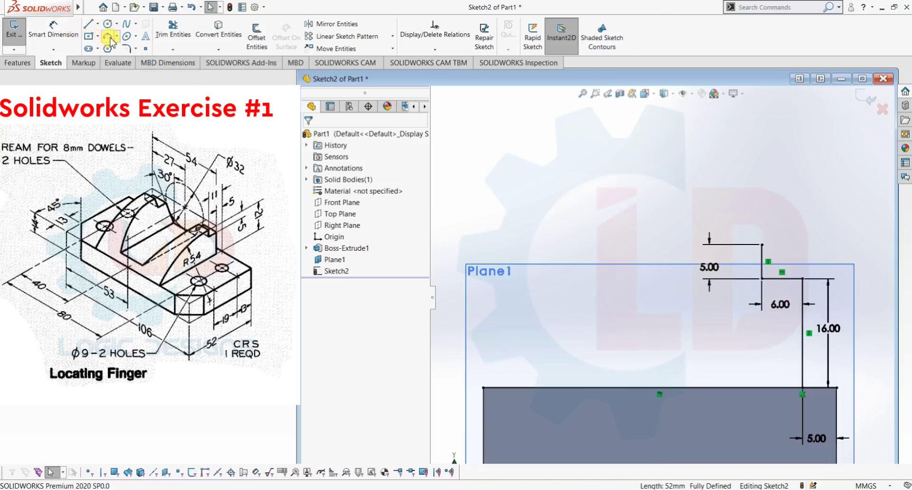
pyautogui.click(109, 37)
pyautogui.click(483, 388)
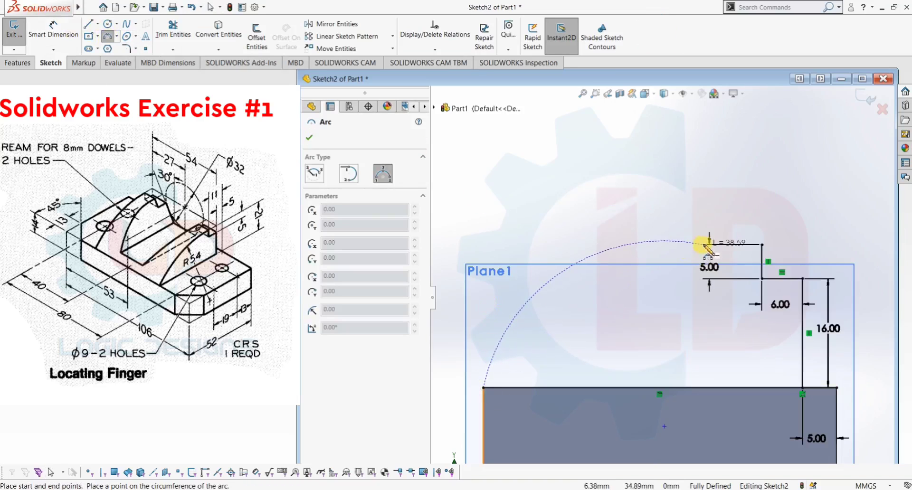
pyautogui.click(762, 245)
pyautogui.click(594, 296)
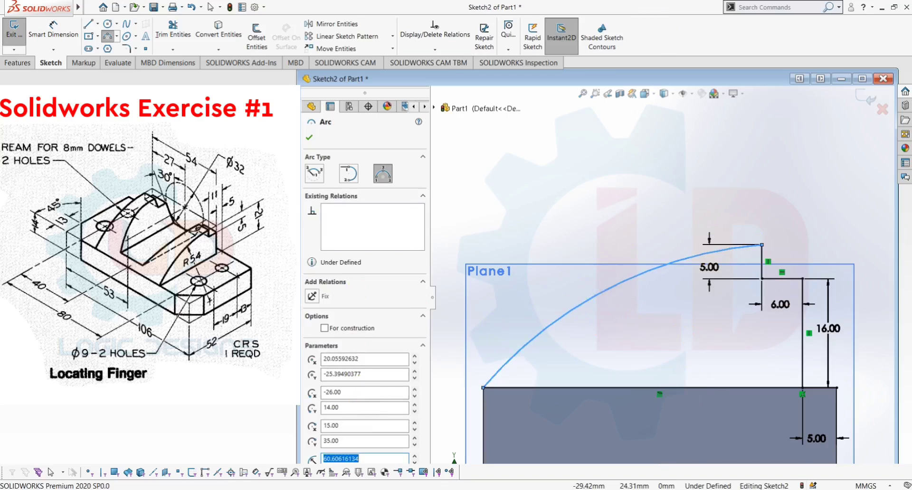
# Set the arc's radius to 54 mm
pyautogui.hotkey('alt', 'Tab')
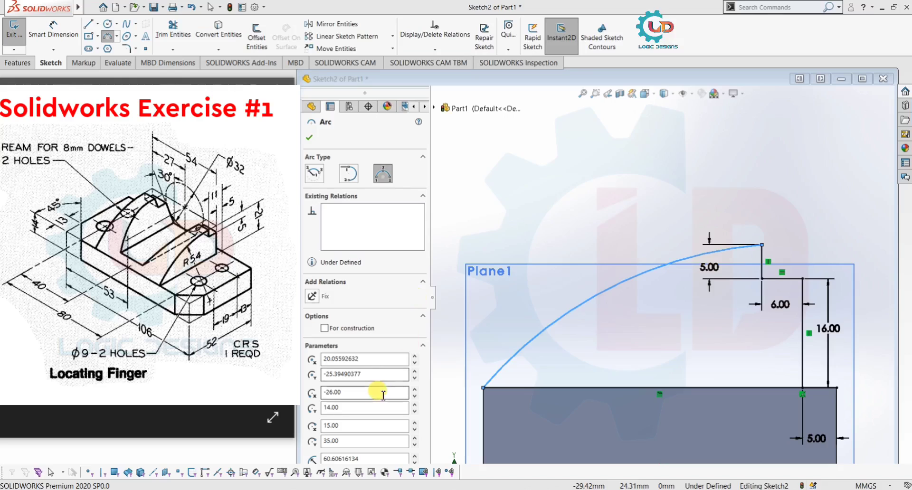
pyautogui.click(369, 458)
pyautogui.moveTo(369, 459); pyautogui.dragTo(326, 458)
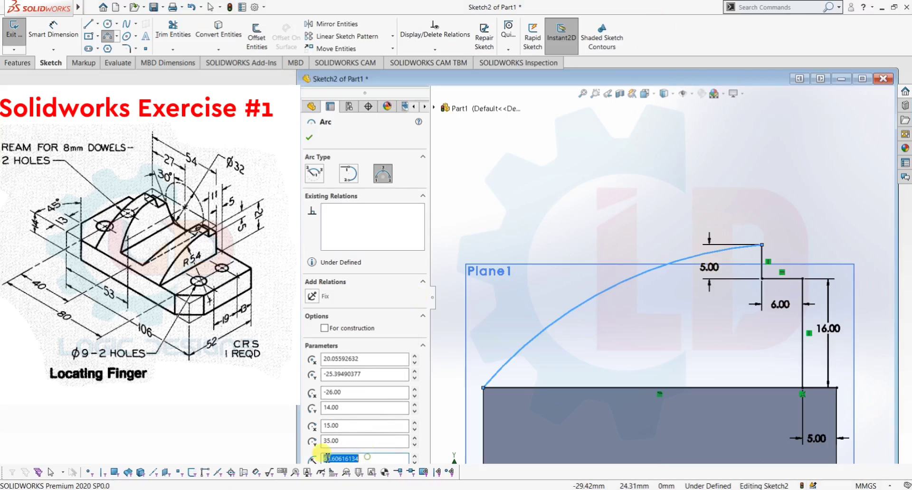
pyautogui.write('54')
pyautogui.press('Return')
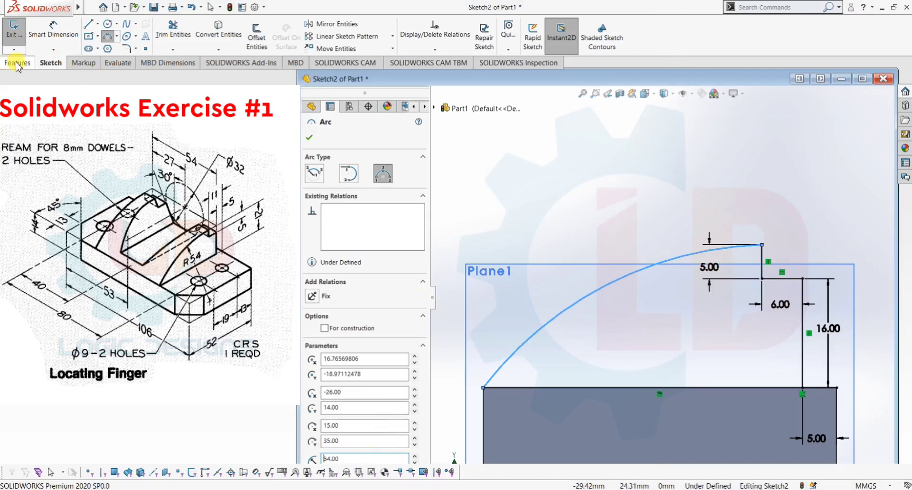
# Add a 54 mm radius dimension to the arc, placed outside the curve
pyautogui.click(173, 31)
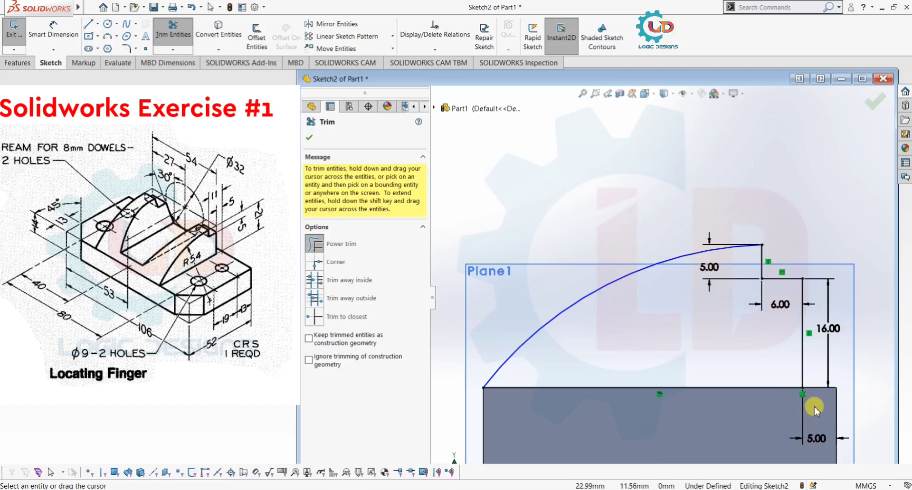
pyautogui.click(53, 29)
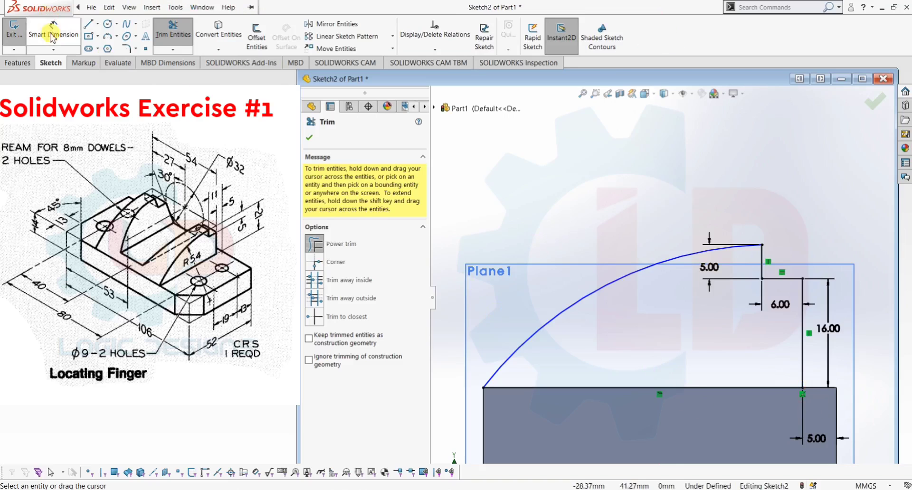
pyautogui.click(626, 280)
pyautogui.click(537, 242)
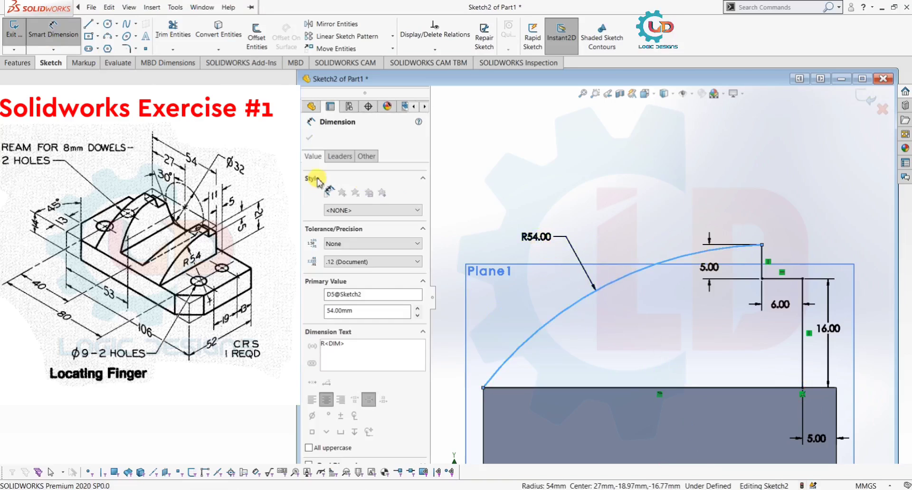
pyautogui.click(496, 222)
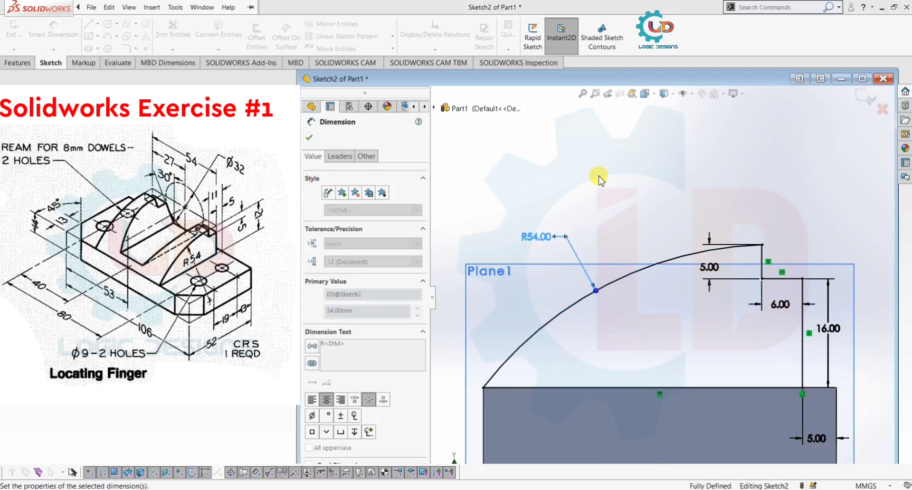
# Extrude the closed profile as a blind boss 54 mm along the block, away from the near short end, merged with the block
pyautogui.moveTo(509, 173)
pyautogui.mouseDown(button='middle')
pyautogui.moveTo(631, 179)
pyautogui.moveTo(686, 169)
pyautogui.mouseUp(button='middle')
pyautogui.scroll(6, 691, 181)
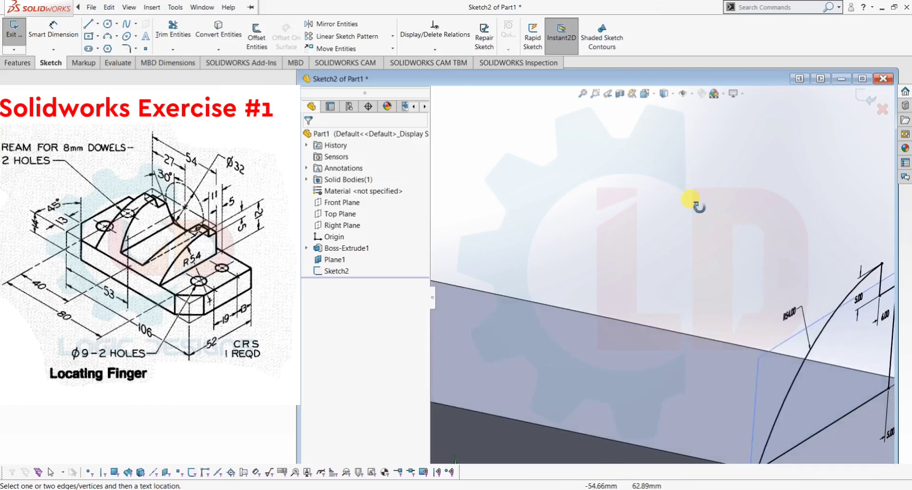
pyautogui.moveTo(764, 200)
pyautogui.mouseDown(button='middle')
pyautogui.moveTo(743, 210)
pyautogui.moveTo(755, 219)
pyautogui.mouseUp(button='middle')
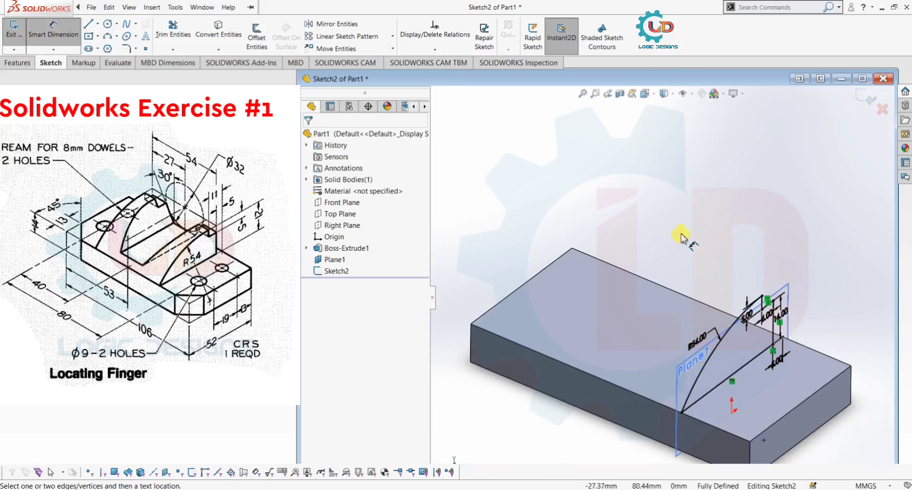
pyautogui.click(17, 63)
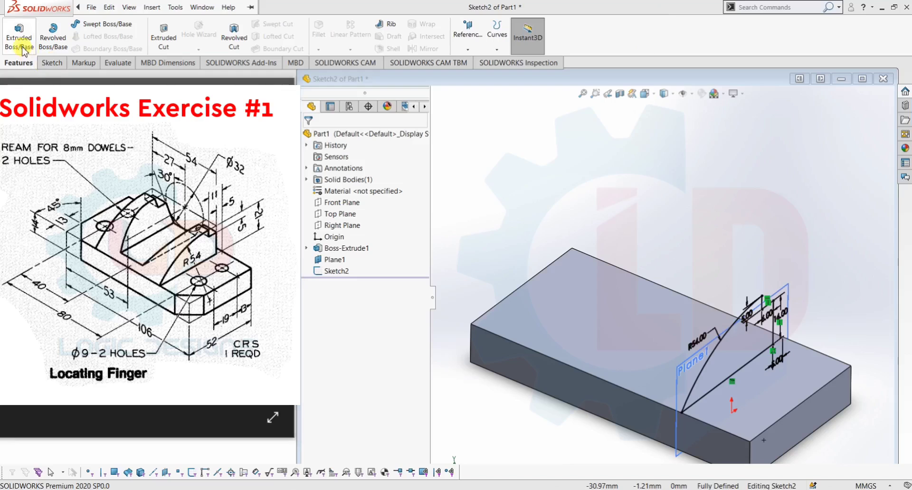
pyautogui.click(19, 33)
pyautogui.moveTo(761, 361)
pyautogui.mouseDown()
pyautogui.moveTo(562, 304)
pyautogui.moveTo(513, 306)
pyautogui.mouseUp()
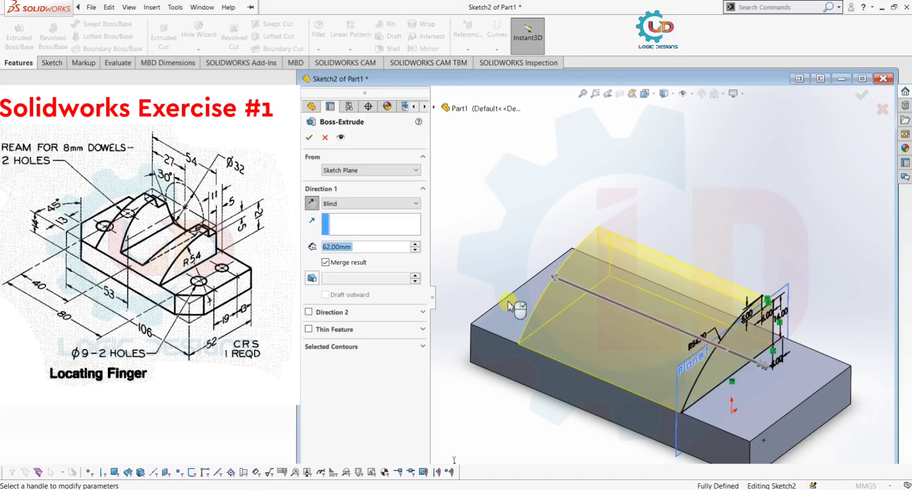
pyautogui.write('54')
pyautogui.press('Return')
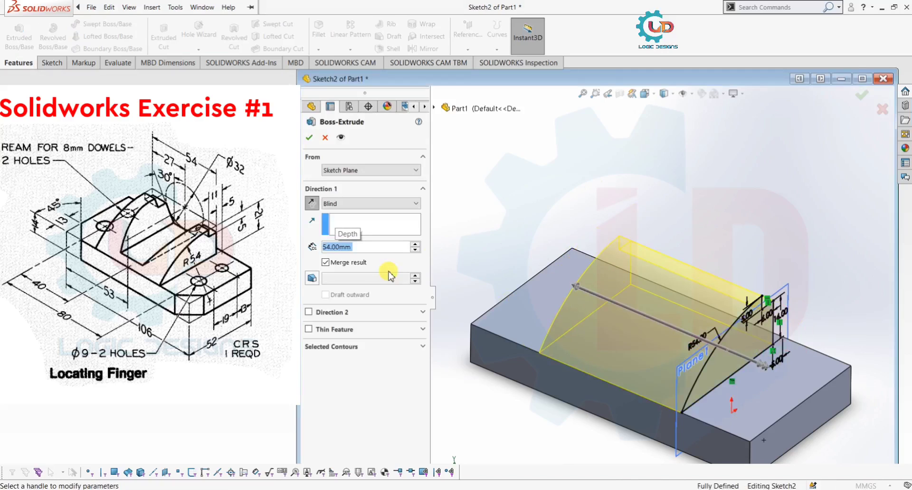
pyautogui.click(310, 139)
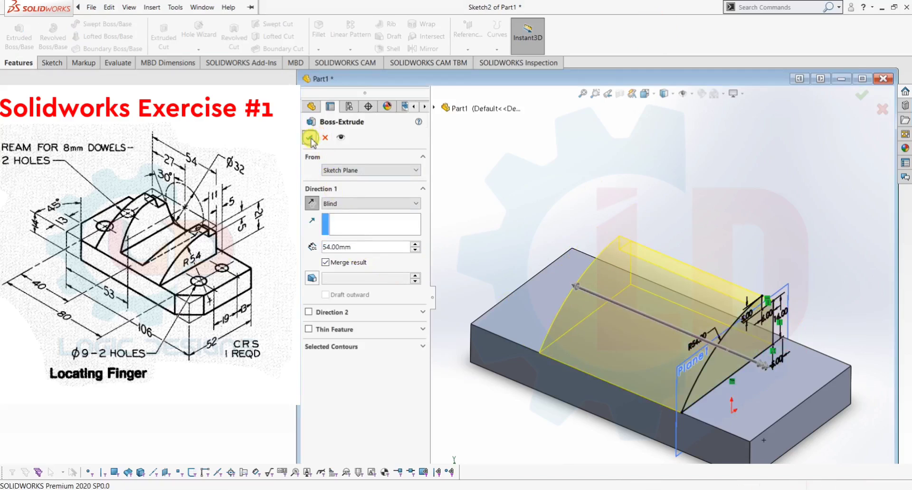
# Hide the offset reference plane at the end of the new boss
pyautogui.moveTo(817, 261); pyautogui.dragTo(777, 255, button='middle')
pyautogui.click(763, 285)
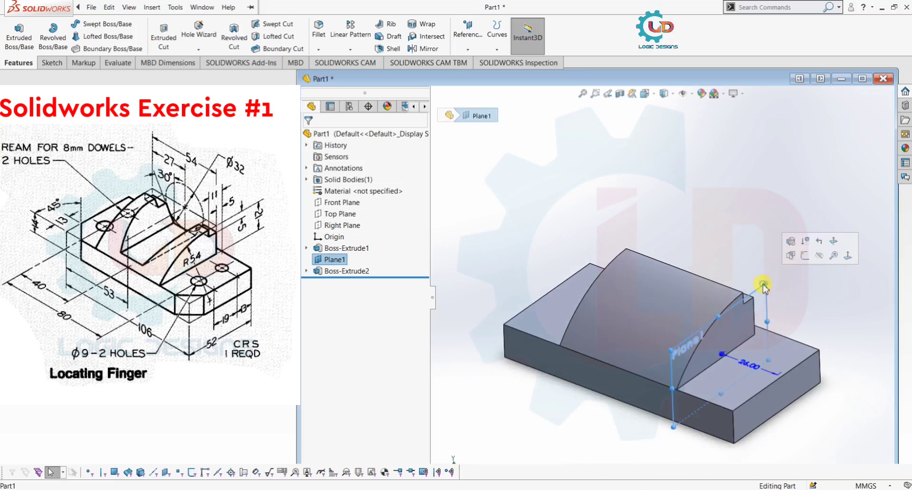
pyautogui.click(818, 256)
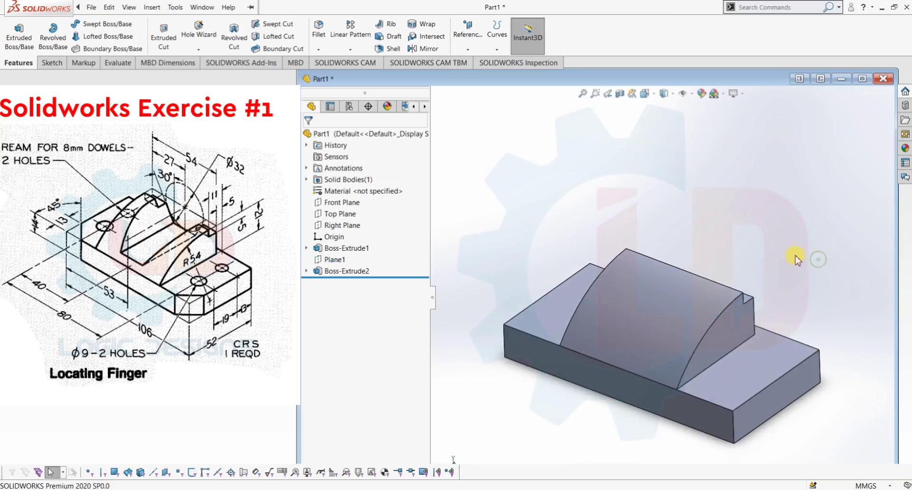
# Start a sketch on the boss's vertical back face below the step and switch to the back view
pyautogui.moveTo(864, 292)
pyautogui.mouseDown(button='middle')
pyautogui.moveTo(836, 263)
pyautogui.moveTo(772, 266)
pyautogui.moveTo(714, 288)
pyautogui.moveTo(757, 326)
pyautogui.mouseUp(button='middle')
pyautogui.hotkey('alt', 'Tab')
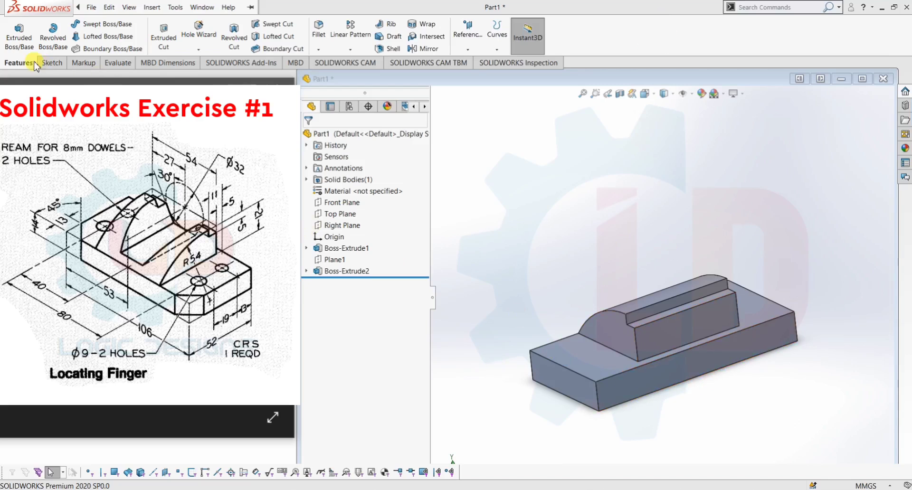
pyautogui.click(50, 62)
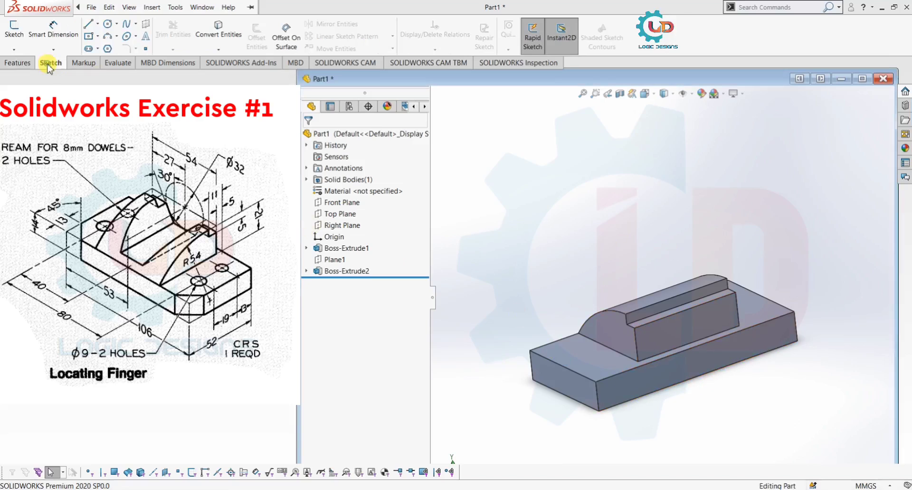
pyautogui.click(14, 36)
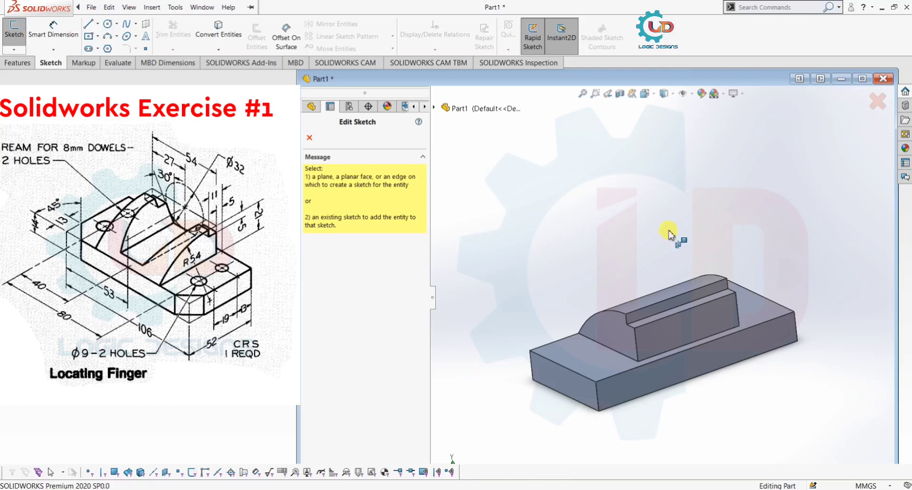
pyautogui.click(681, 318)
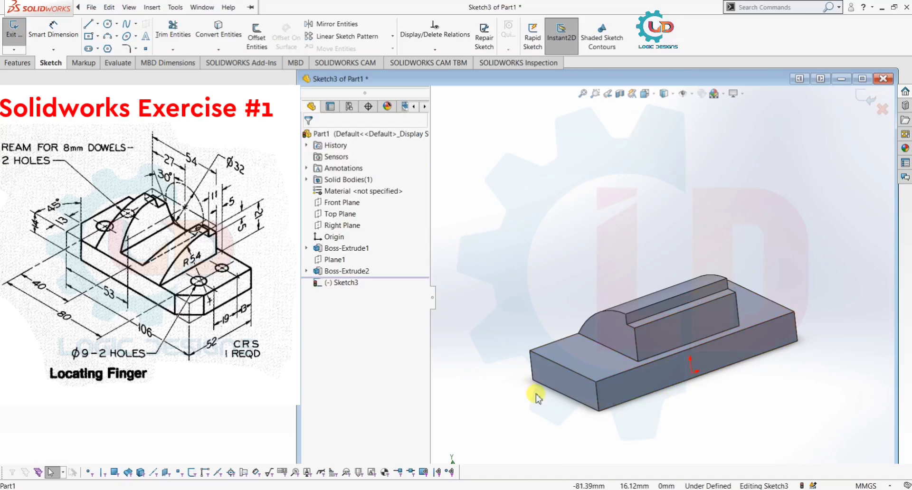
pyautogui.hotkey('ctrl', '2')
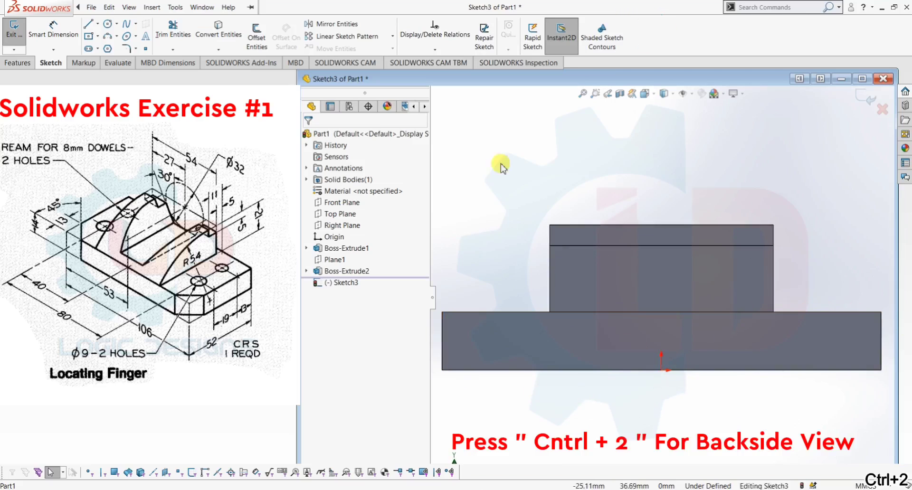
# Sketch a vertical line from the origin up to a point above the boss's top edge
pyautogui.click(90, 26)
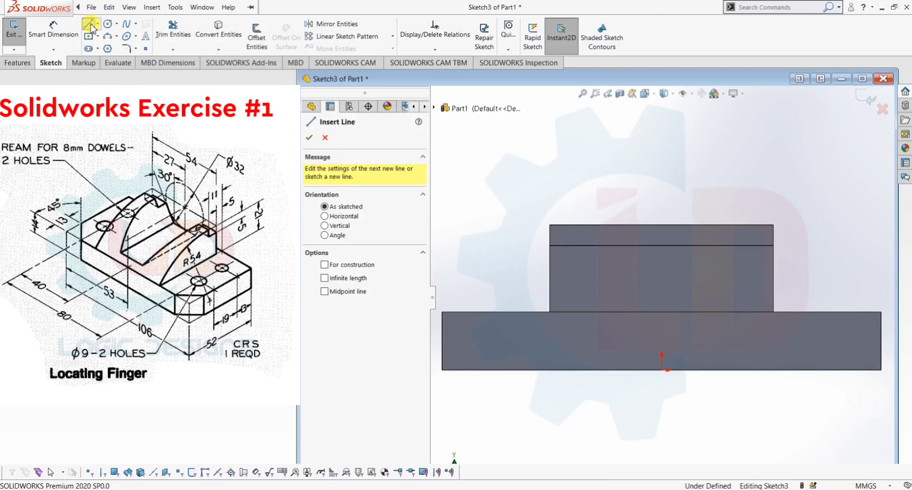
pyautogui.click(662, 370)
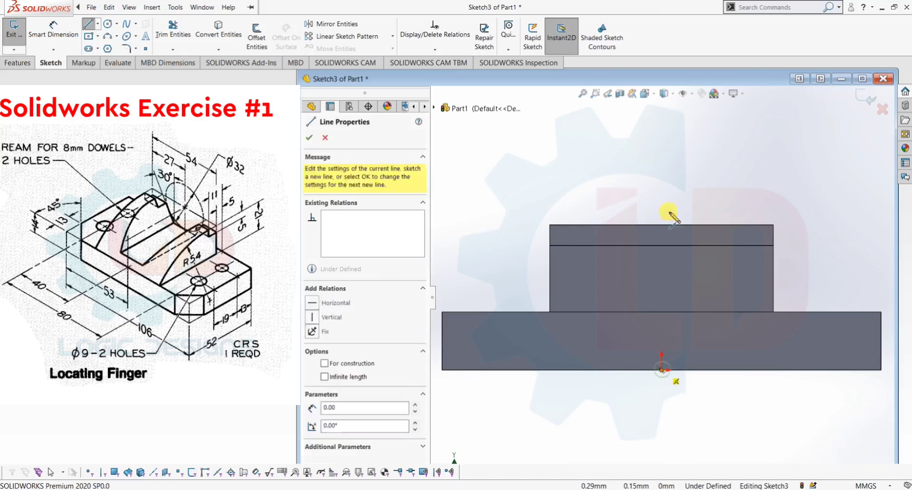
pyautogui.click(662, 160)
pyautogui.press('Escape')
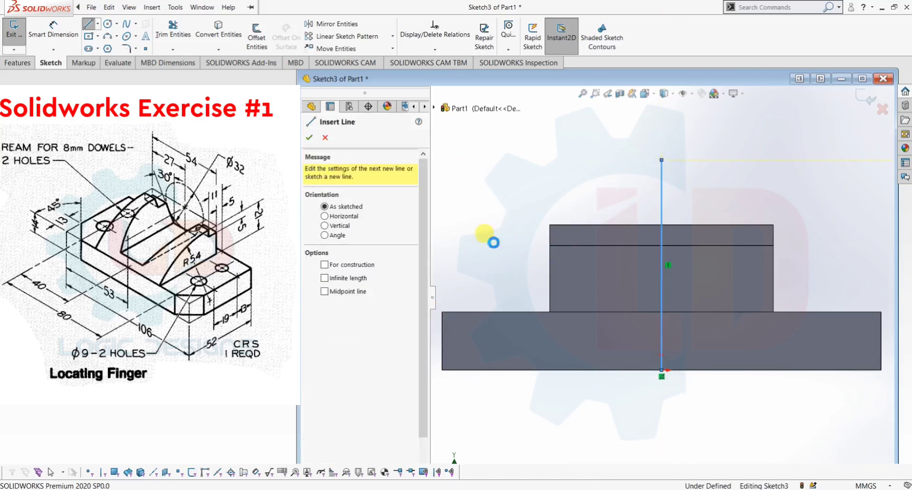
# Convert the vertical line rising from the origin to construction geometry
pyautogui.press('Escape')
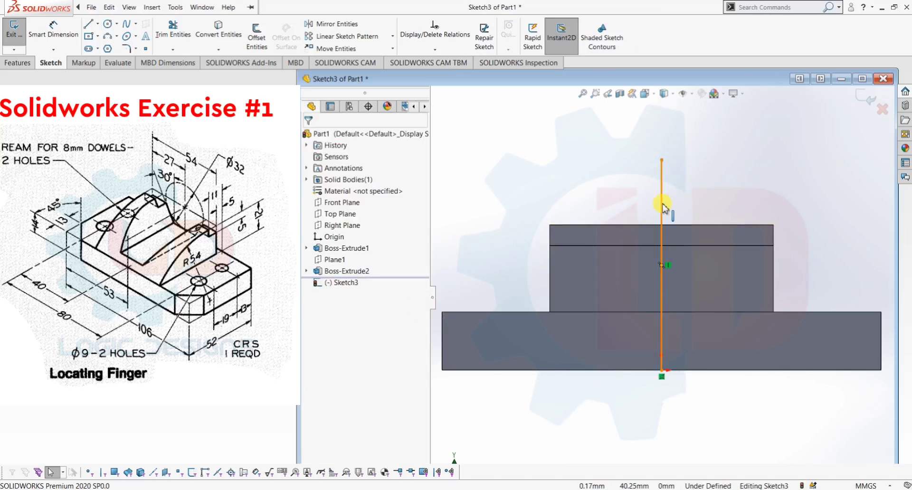
pyautogui.click(662, 207)
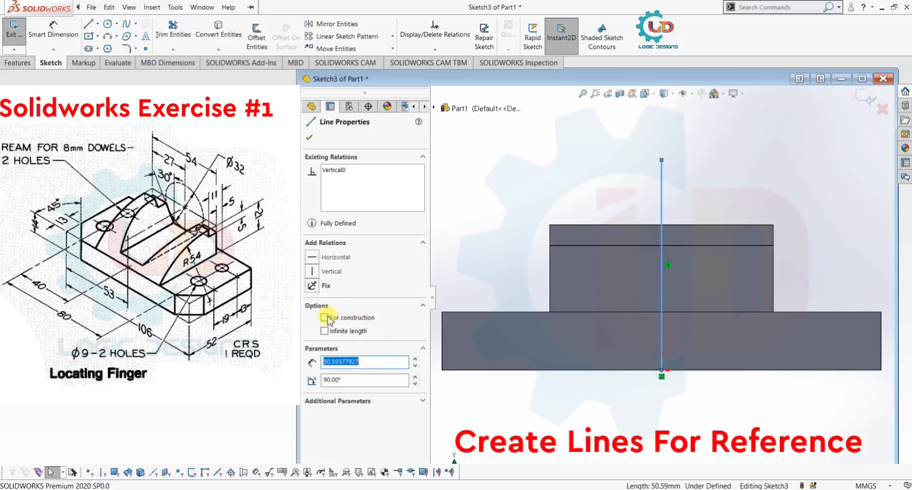
pyautogui.click(309, 138)
pyautogui.click(513, 145)
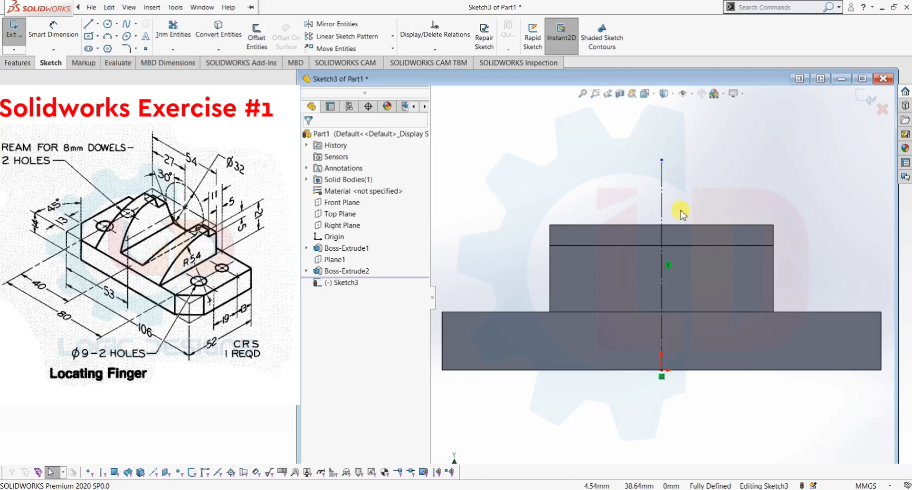
# Project the boss's 54 mm top edge into the sketch with Convert Entities and make it construction geometry
pyautogui.click(589, 226)
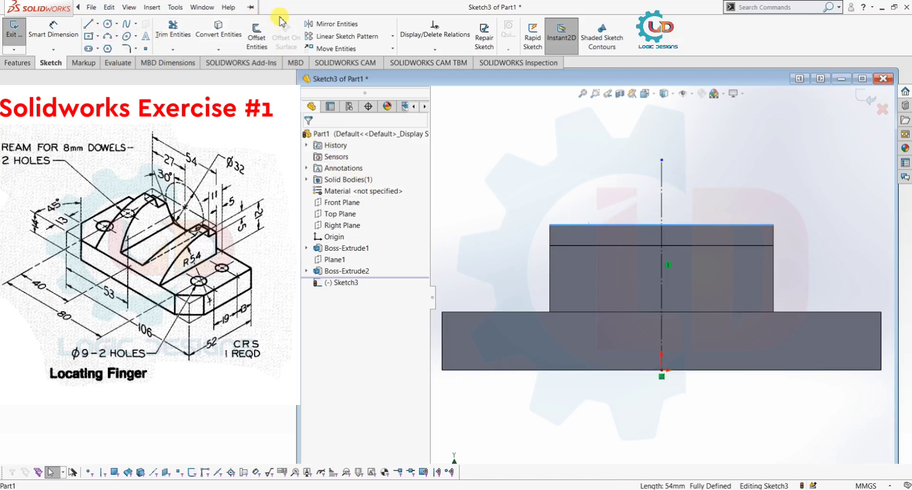
pyautogui.click(218, 30)
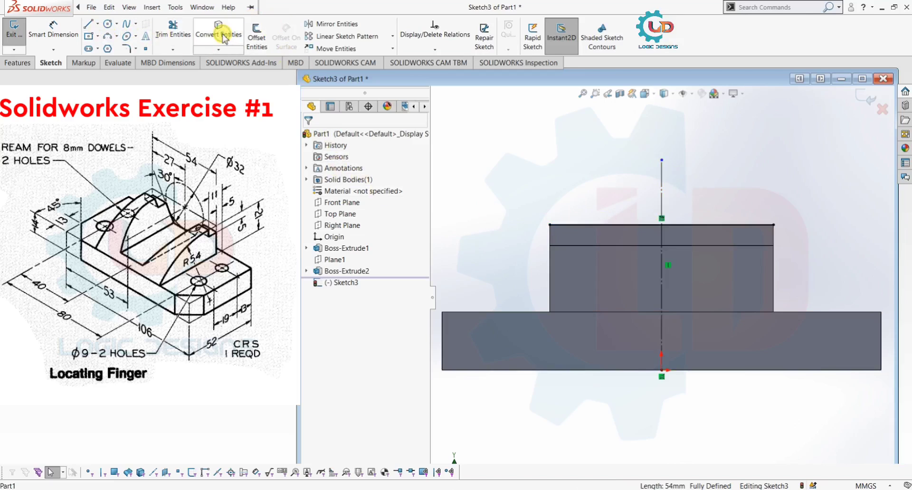
pyautogui.click(585, 226)
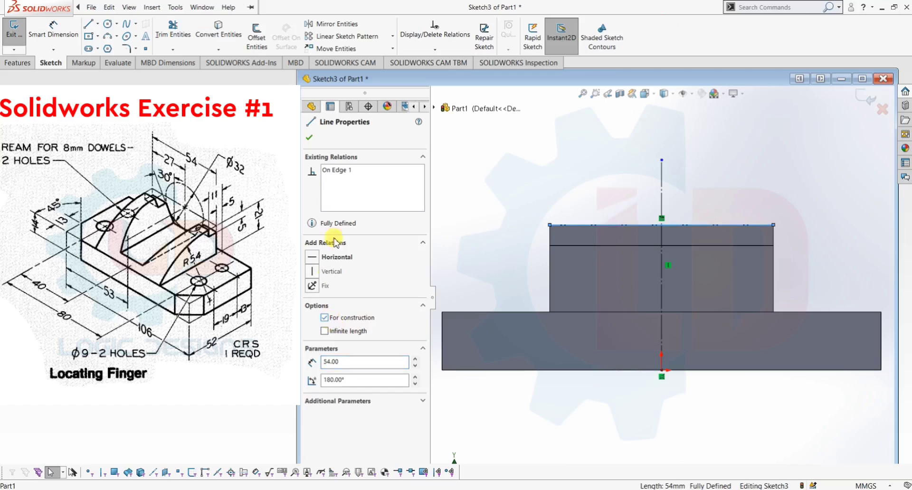
pyautogui.click(309, 137)
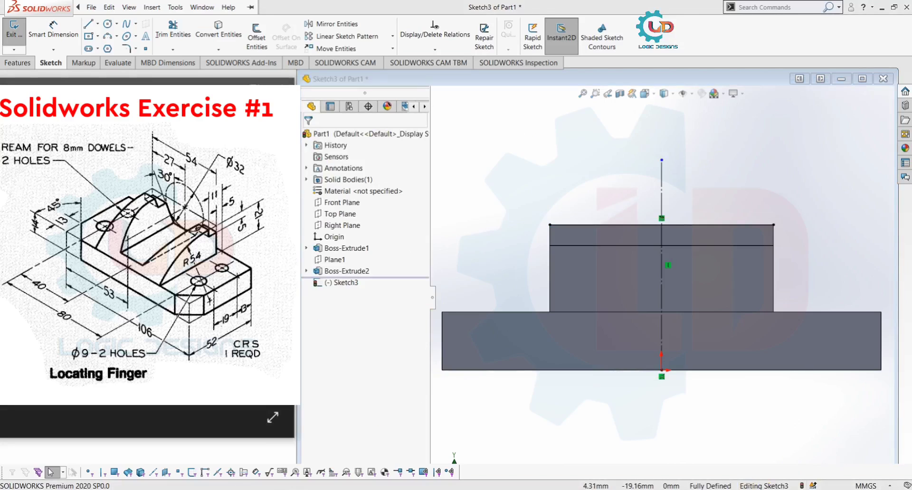
# Sketch a circle of radius 16 mm centred where the vertical centreline crosses the boss's top edge
pyautogui.click(108, 24)
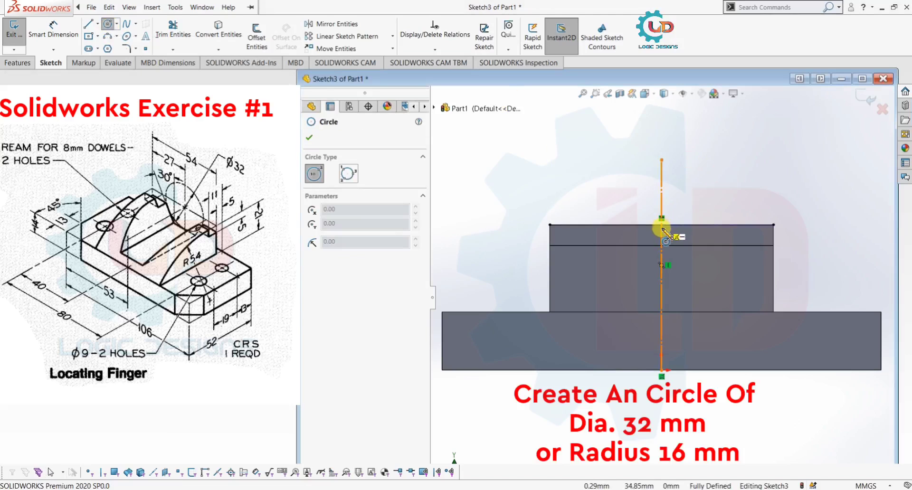
pyautogui.scroll(-3, 665, 234)
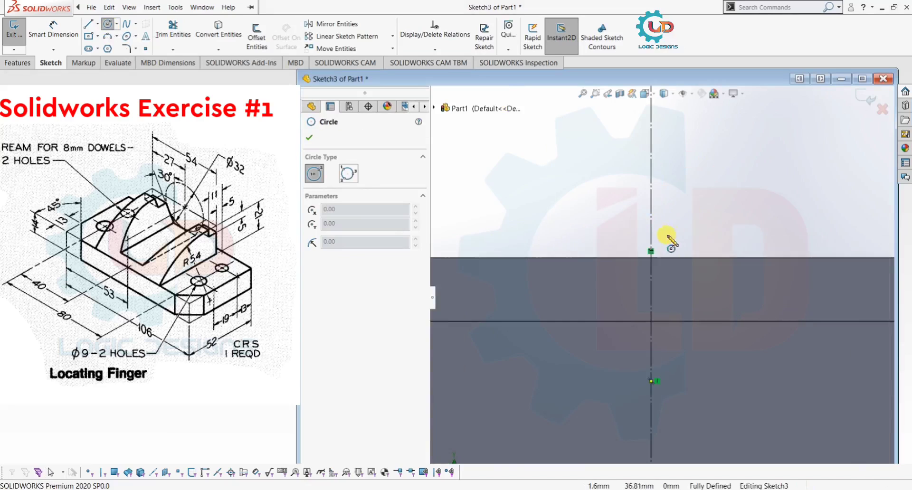
pyautogui.click(651, 258)
pyautogui.scroll(3, 682, 295)
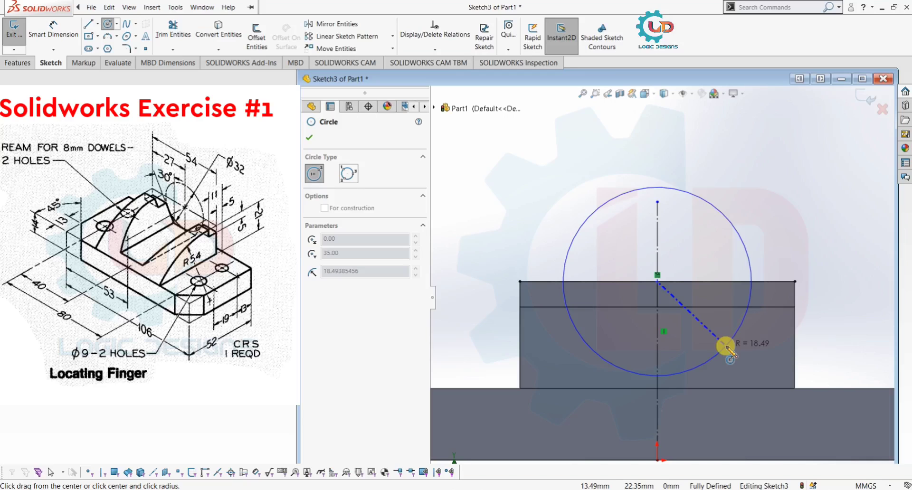
pyautogui.click(754, 242)
pyautogui.write('16')
pyautogui.press('Return')
pyautogui.press('Escape')
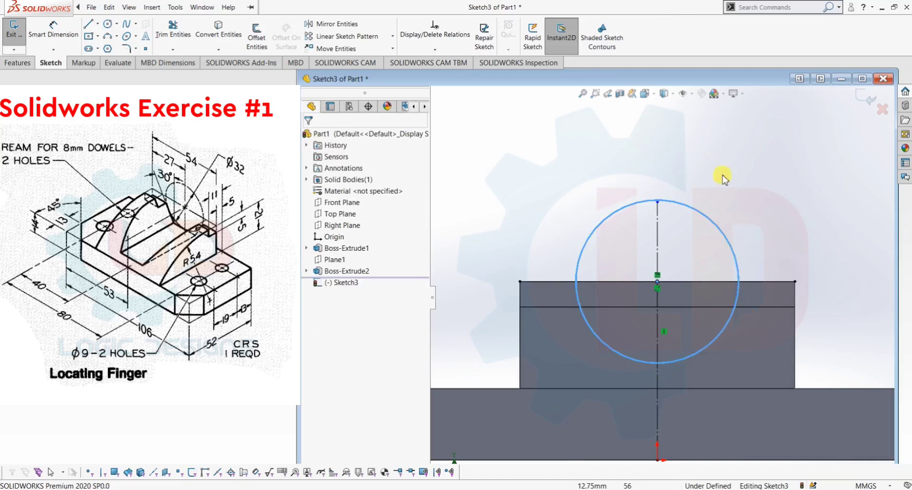
# Make the circle construction geometry and dimension its diameter as 32 mm
pyautogui.click(702, 220)
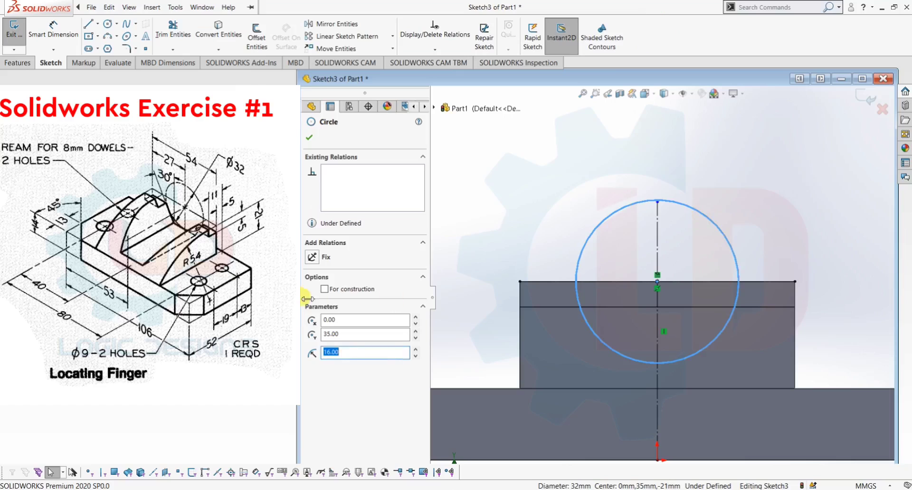
pyautogui.click(324, 289)
pyautogui.press('Escape')
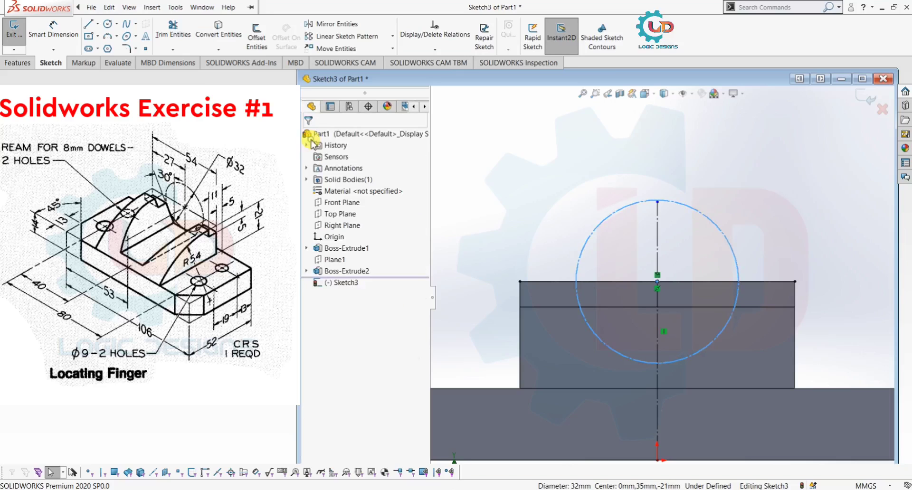
pyautogui.click(54, 29)
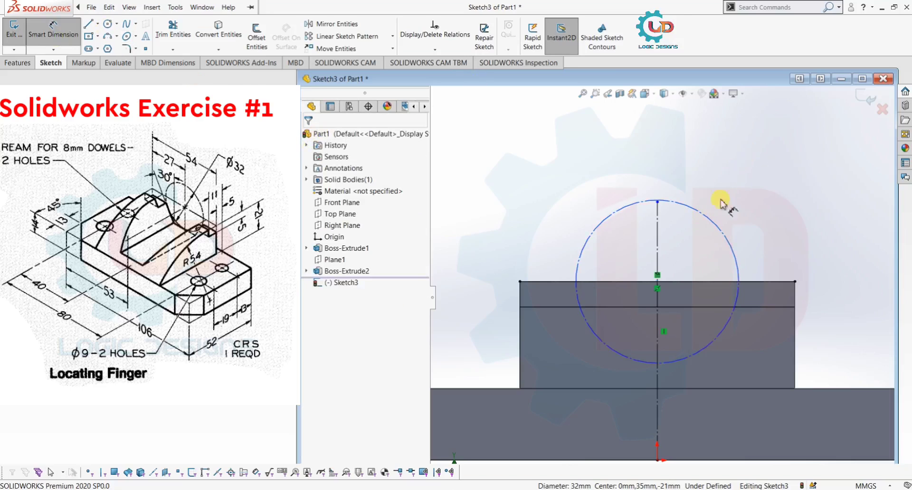
pyautogui.click(716, 227)
pyautogui.click(744, 174)
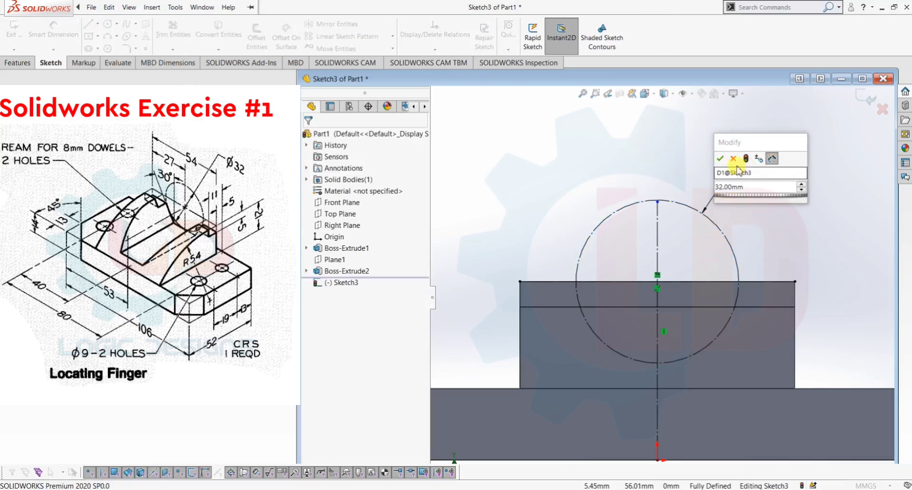
pyautogui.press('Return')
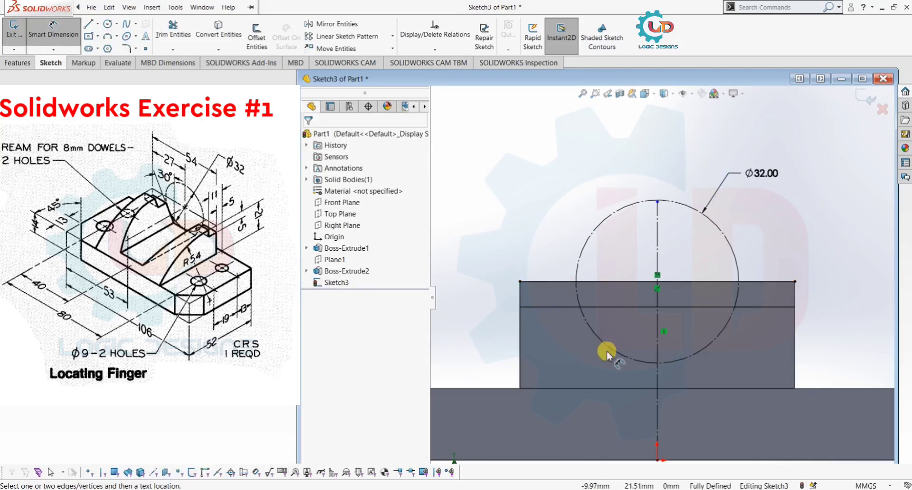
# Sketch a horizontal line about 20 mm long from the circle's lowest point toward the boss's left side
pyautogui.click(92, 27)
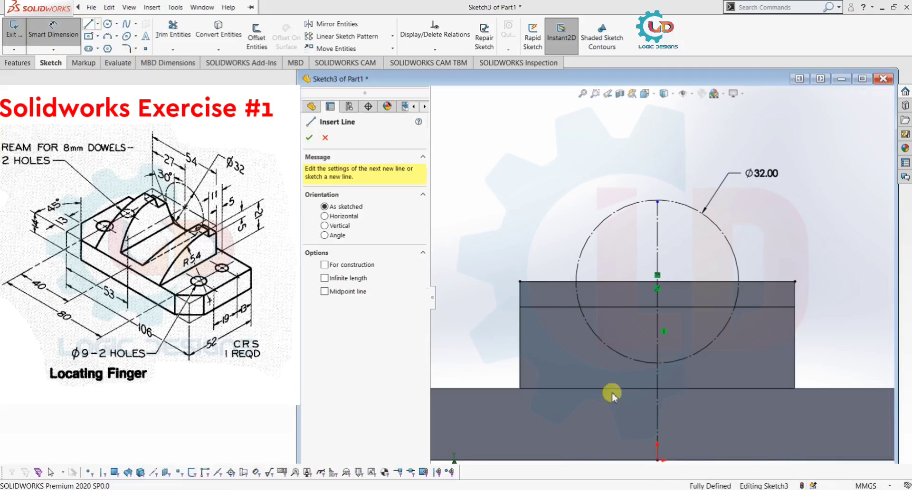
pyautogui.click(657, 364)
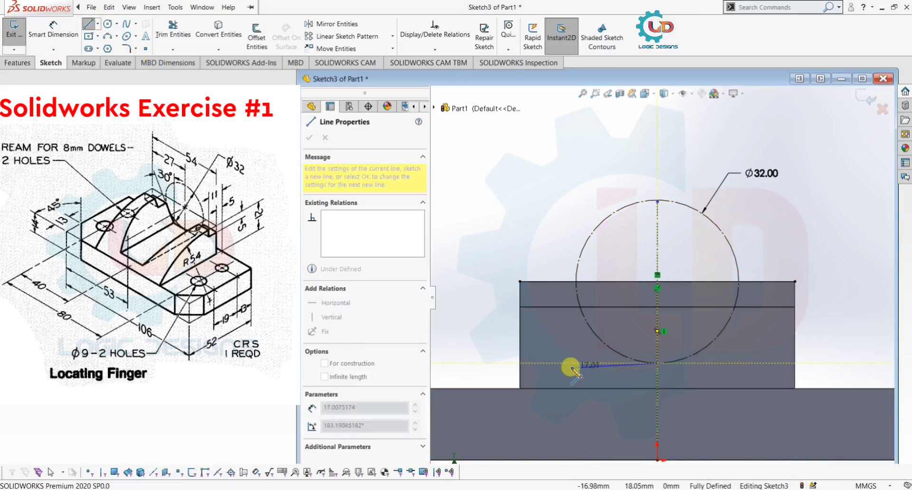
pyautogui.click(557, 363)
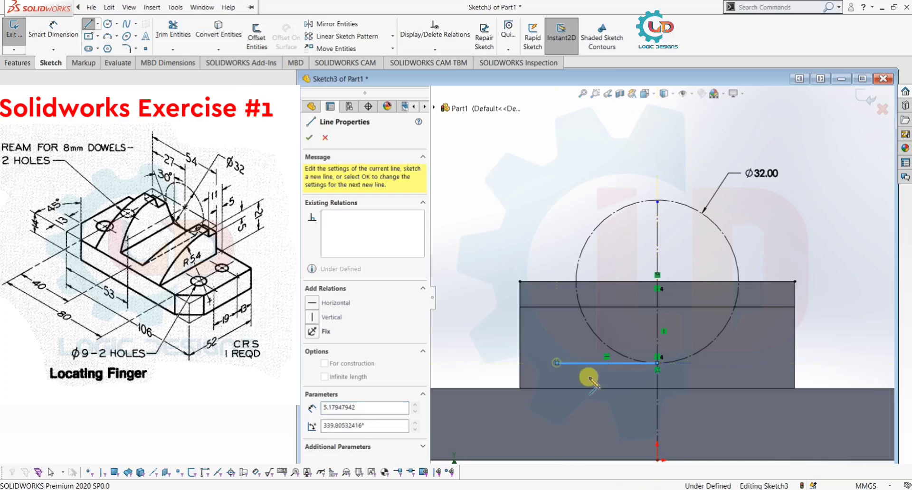
pyautogui.press('Escape')
pyautogui.click(582, 364)
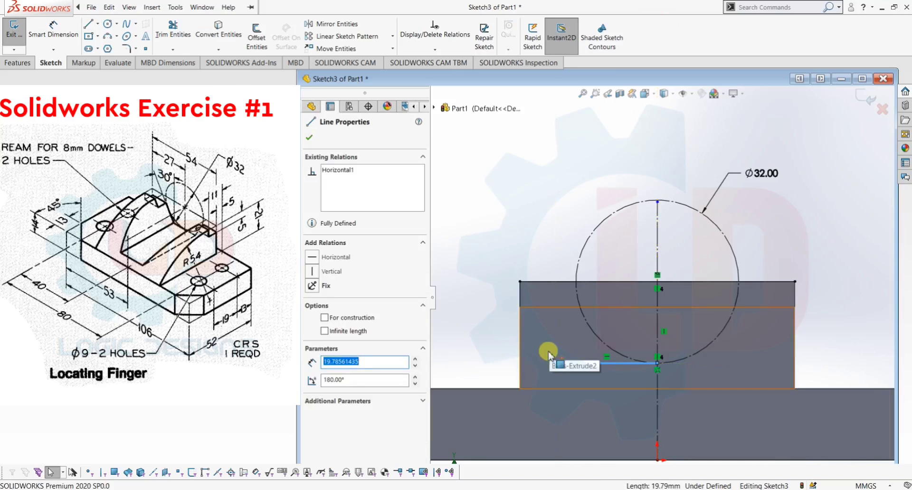
pyautogui.click(436, 223)
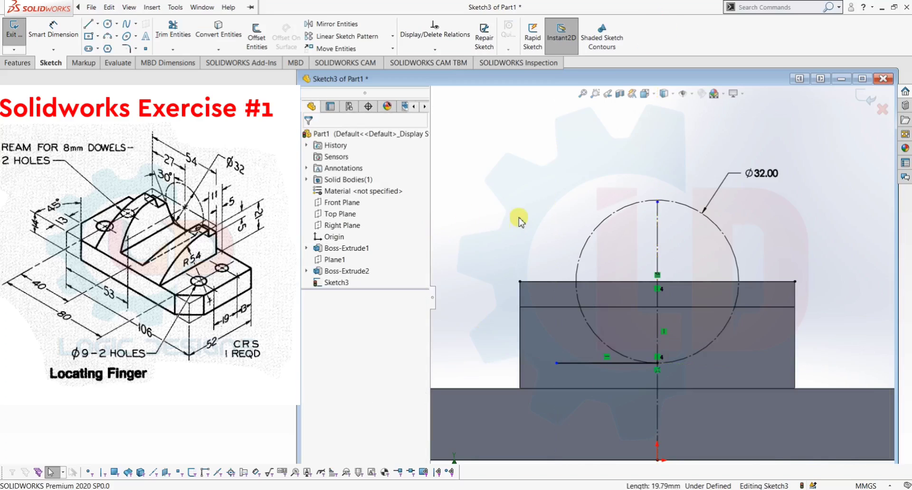
# Sketch a sloped line about 26 mm long from above the boss's top edge down to the horizontal line, left of the circle
pyautogui.click(94, 26)
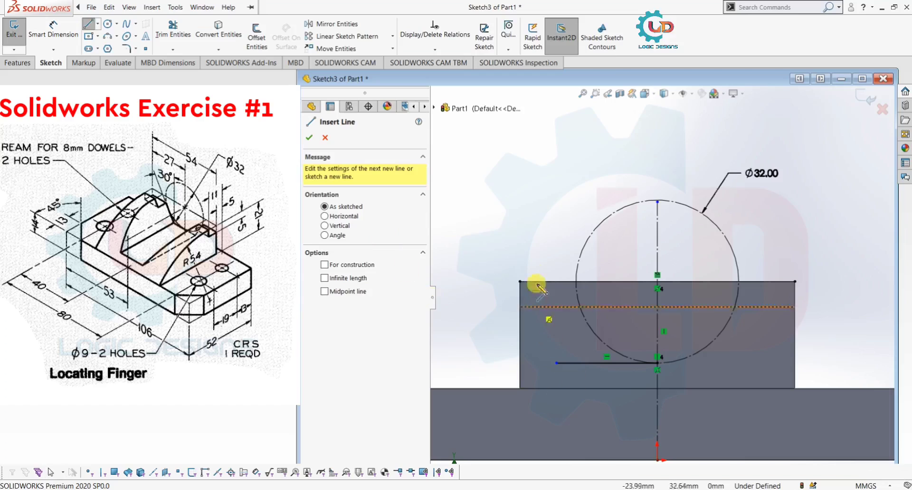
pyautogui.click(537, 250)
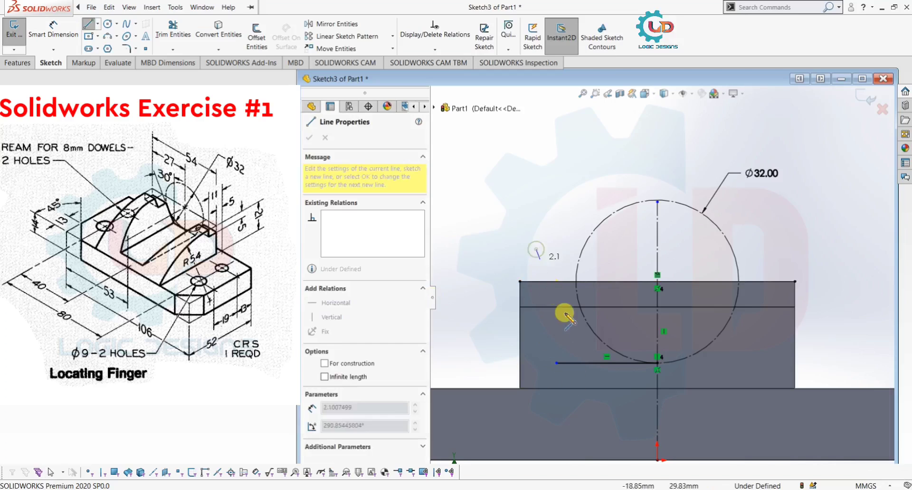
pyautogui.click(600, 366)
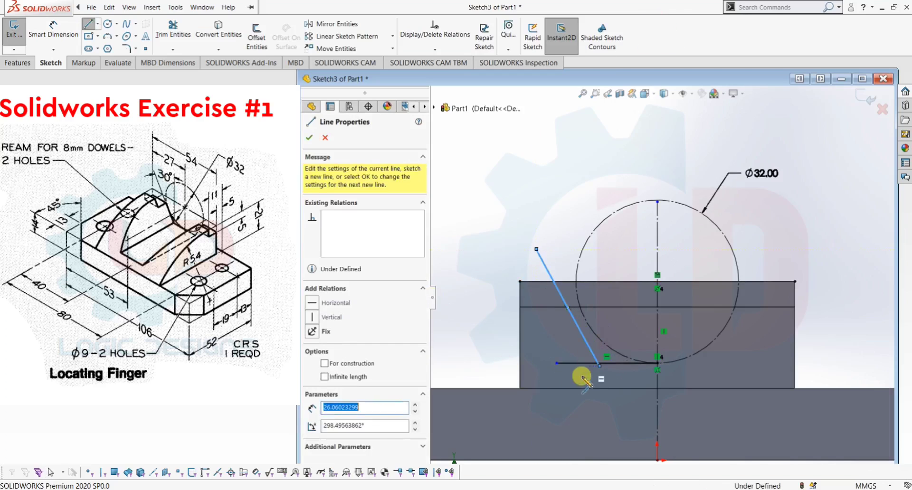
pyautogui.press('Escape')
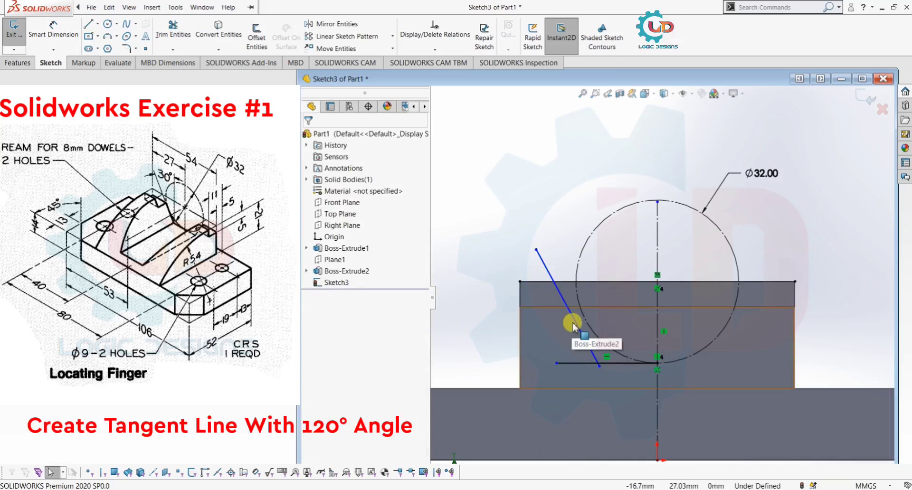
# Add a tangent relation between the sloped line and the construction circle
pyautogui.click(564, 299)
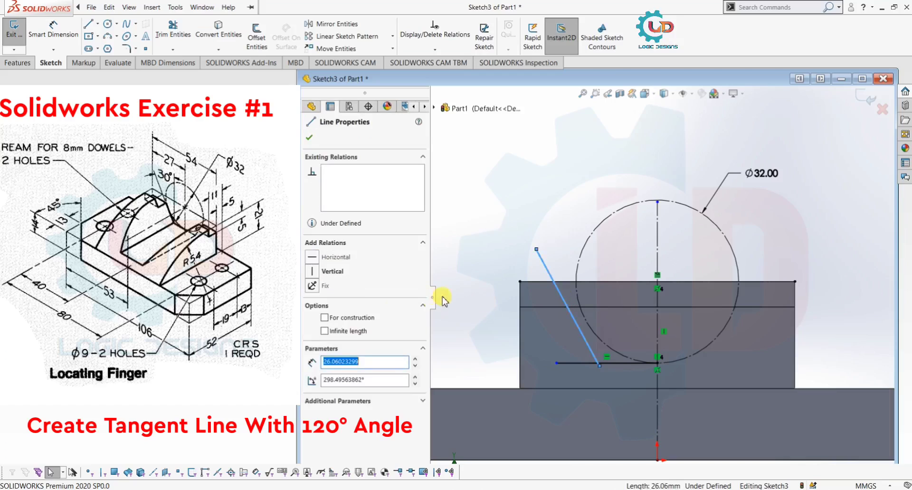
pyautogui.keyDown('ctrl'); pyautogui.click(578, 288); pyautogui.keyUp('ctrl')
pyautogui.click(322, 307)
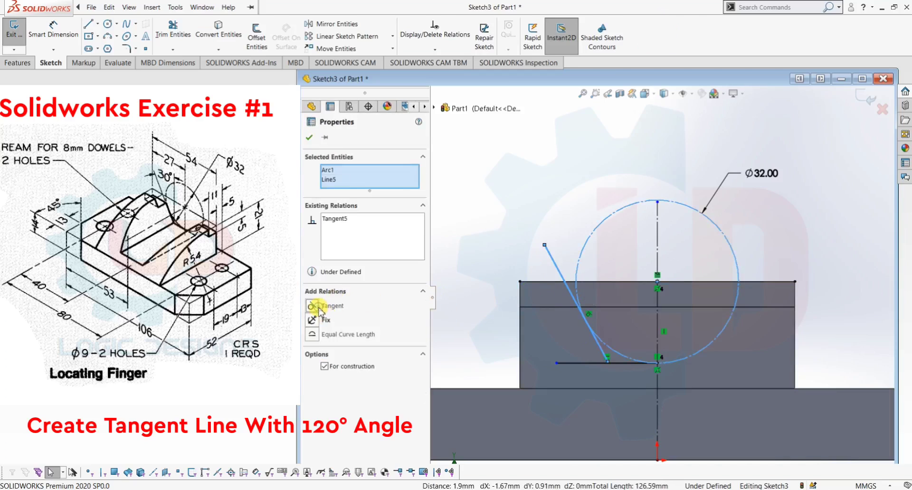
pyautogui.click(530, 217)
# Place the sloped line's lower endpoint exactly on the horizontal line
pyautogui.scroll(5, 579, 273)
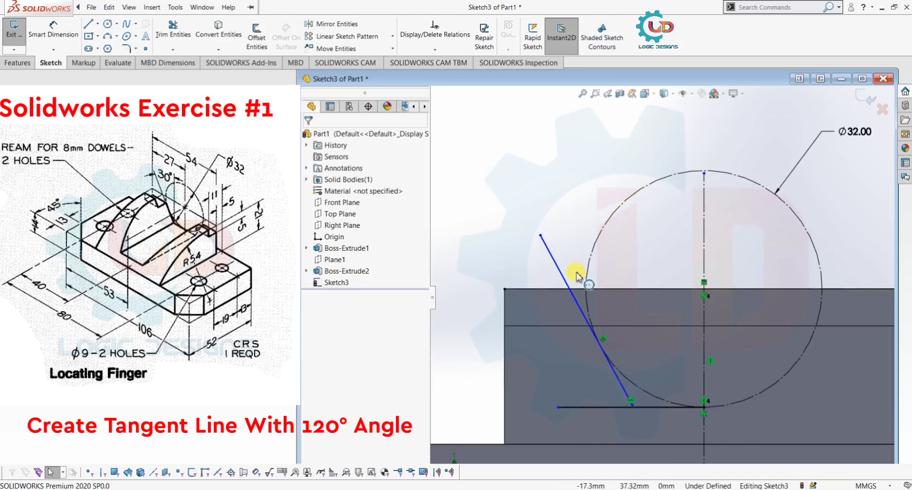
pyautogui.scroll(-4, 637, 370)
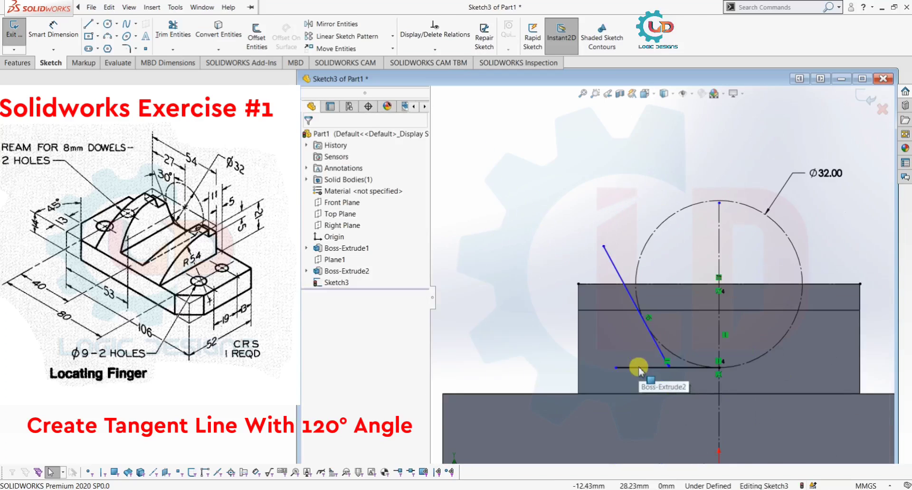
pyautogui.scroll(3, 697, 384)
pyautogui.scroll(5, 665, 294)
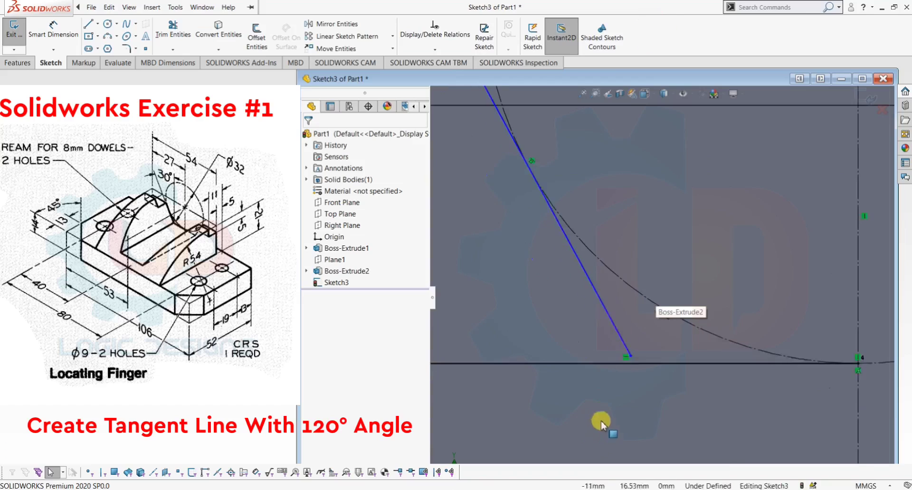
pyautogui.click(632, 359)
pyautogui.press('Escape')
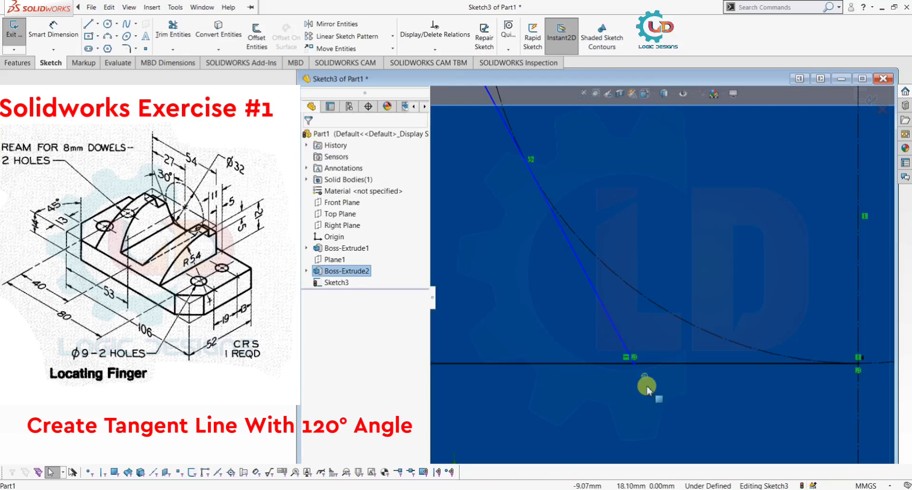
# Trim the part of the horizontal line that extends beyond the sloped line's lower end
pyautogui.press('f')
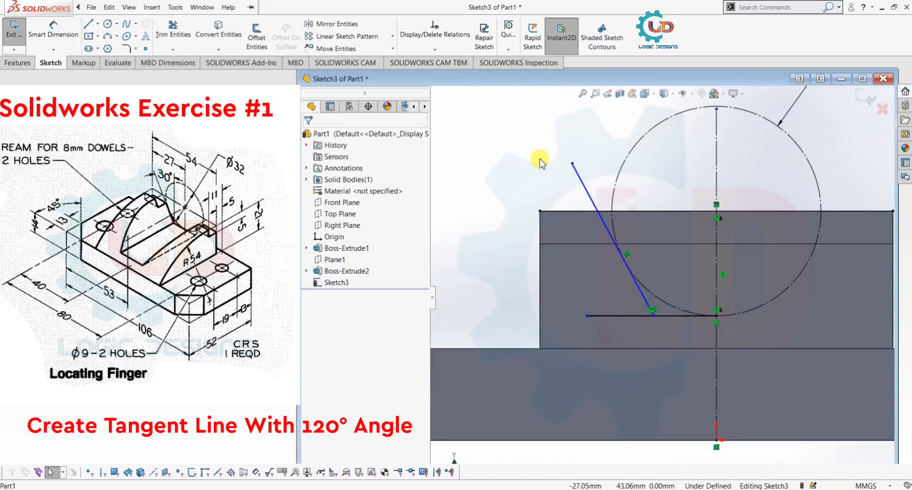
pyautogui.scroll(-4, 641, 332)
pyautogui.click(228, 7)
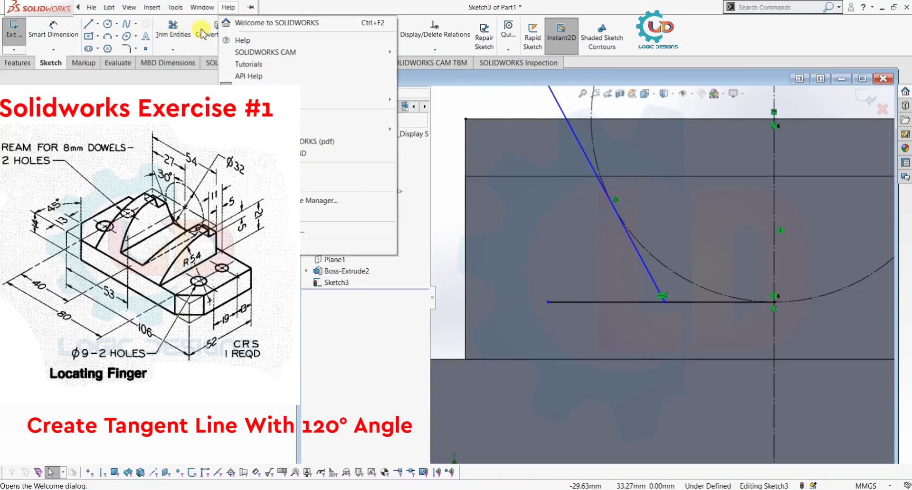
pyautogui.click(173, 34)
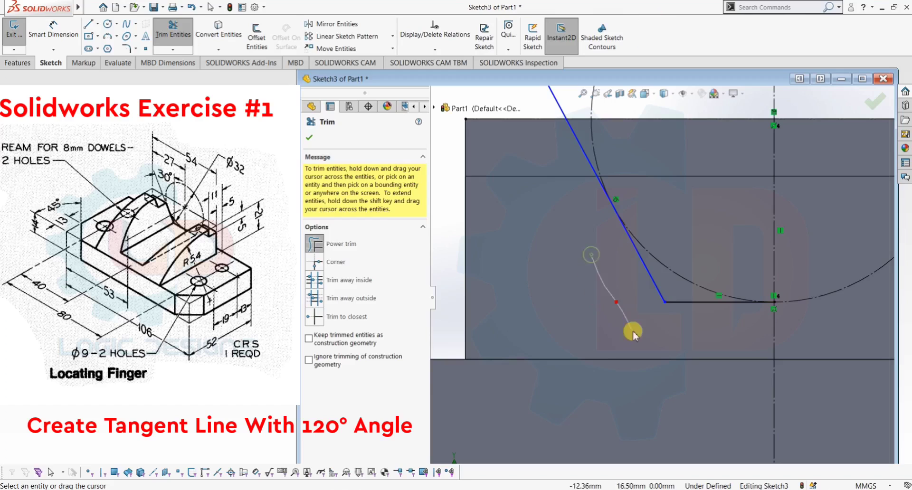
pyautogui.press('Escape')
# Dimension the angle between the sloped line and the horizontal line as 120 degrees
pyautogui.click(52, 35)
pyautogui.scroll(1, 677, 260)
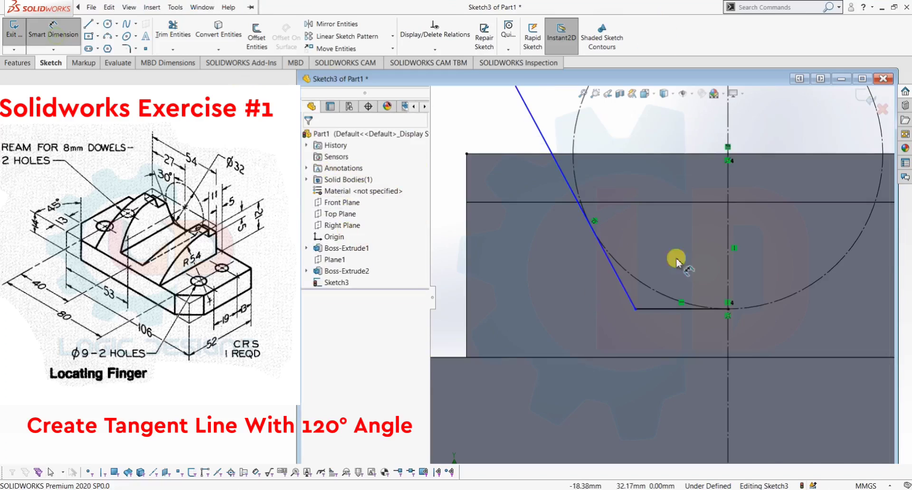
pyautogui.click(630, 298)
pyautogui.click(650, 309)
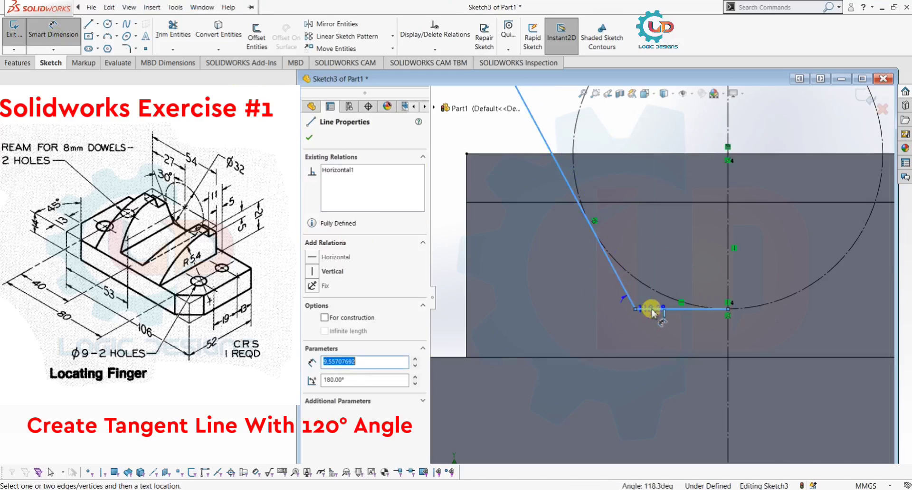
pyautogui.click(661, 304)
pyautogui.write('120')
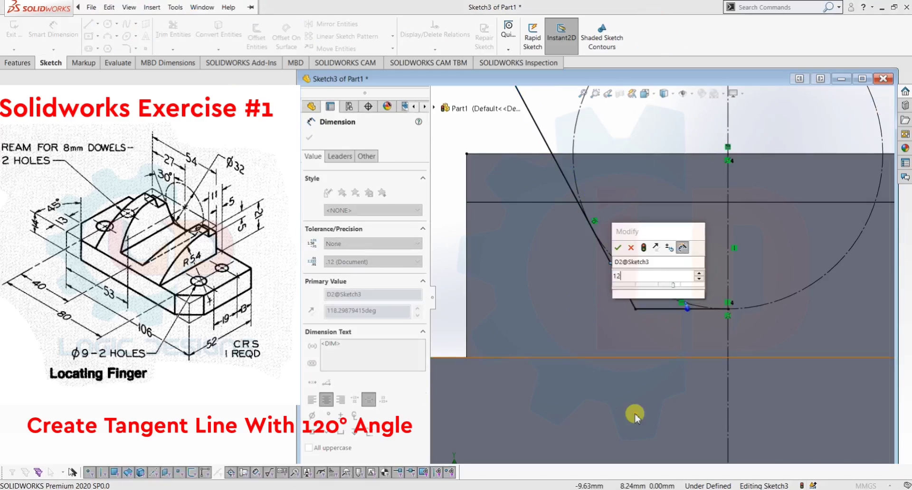
pyautogui.press('Return')
pyautogui.press('Escape')
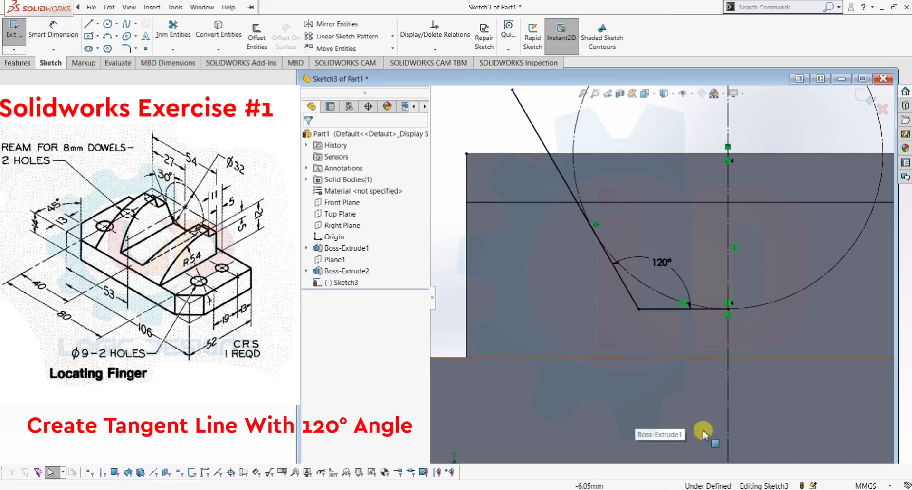
# Trim the part of the sloped line that extends above the boss's top edge
pyautogui.scroll(2, 749, 271)
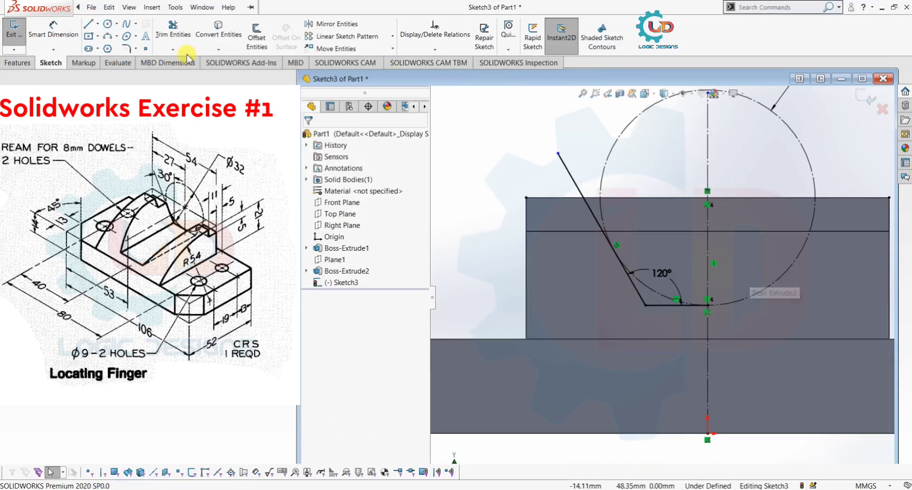
pyautogui.click(172, 29)
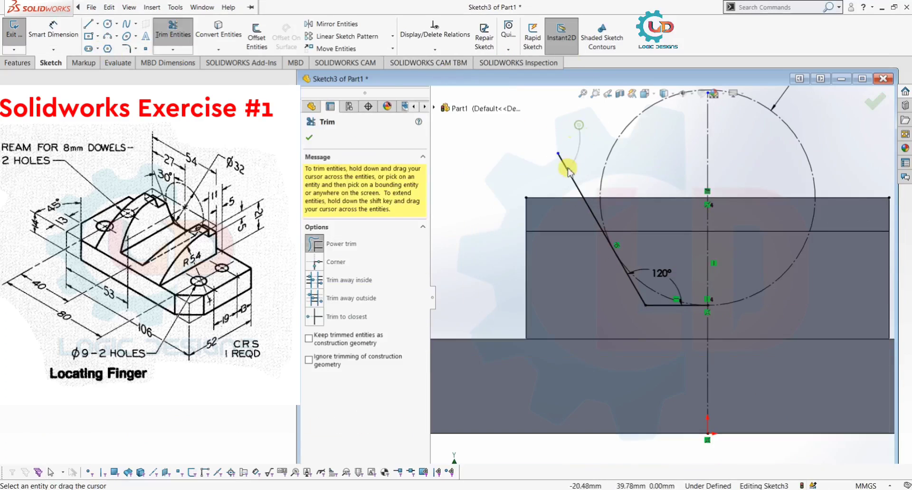
pyautogui.moveTo(569, 171); pyautogui.dragTo(563, 179)
pyautogui.press('Escape')
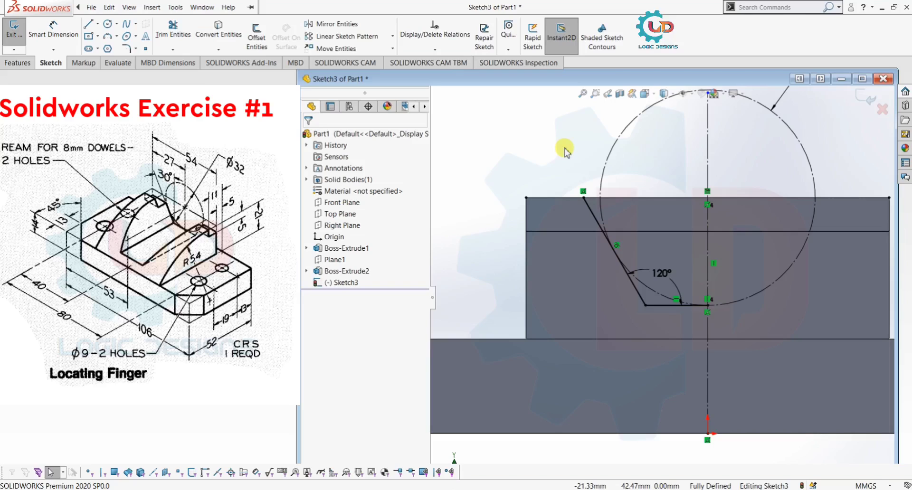
# Mirror the left arc, sloped line and bottom horizontal line about the vertical centerline
pyautogui.scroll(-3, 586, 376)
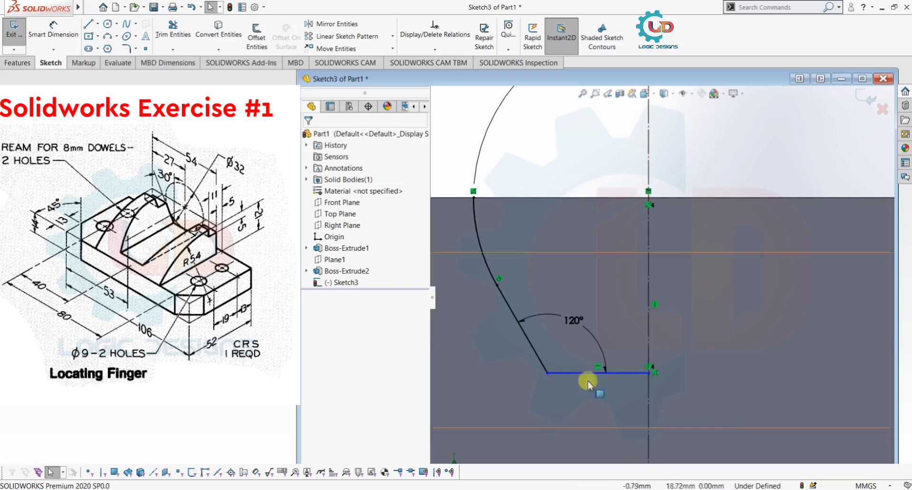
pyautogui.click(574, 373)
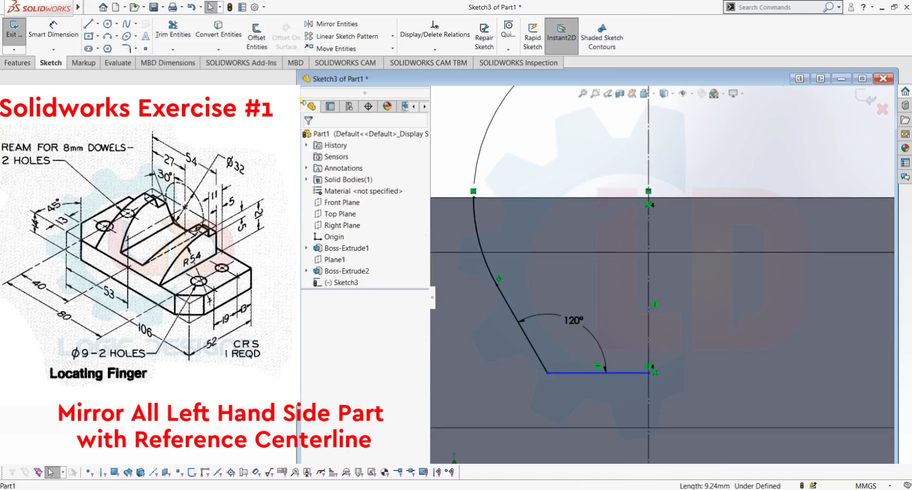
pyautogui.click(336, 24)
pyautogui.click(476, 226)
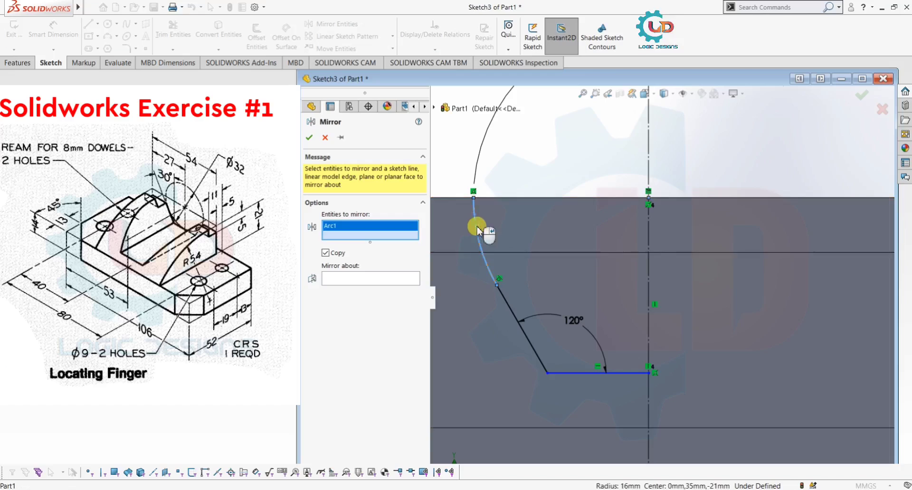
pyautogui.click(499, 292)
pyautogui.click(578, 372)
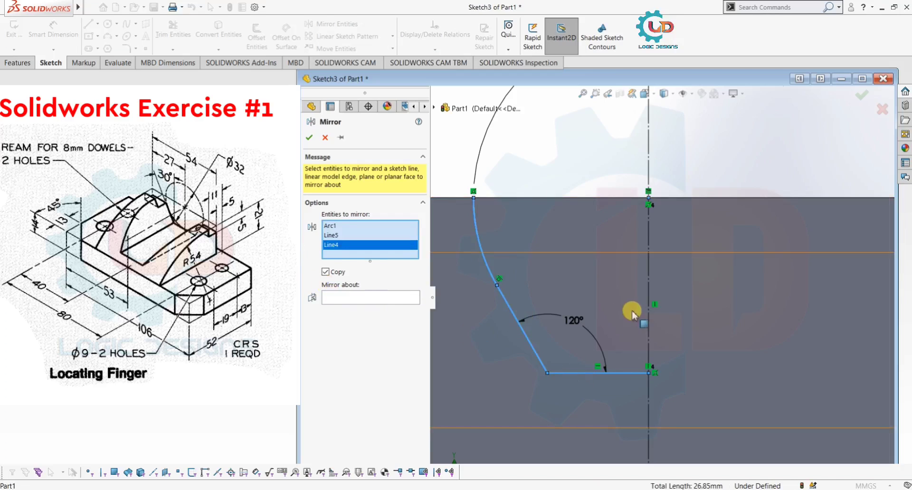
pyautogui.click(343, 298)
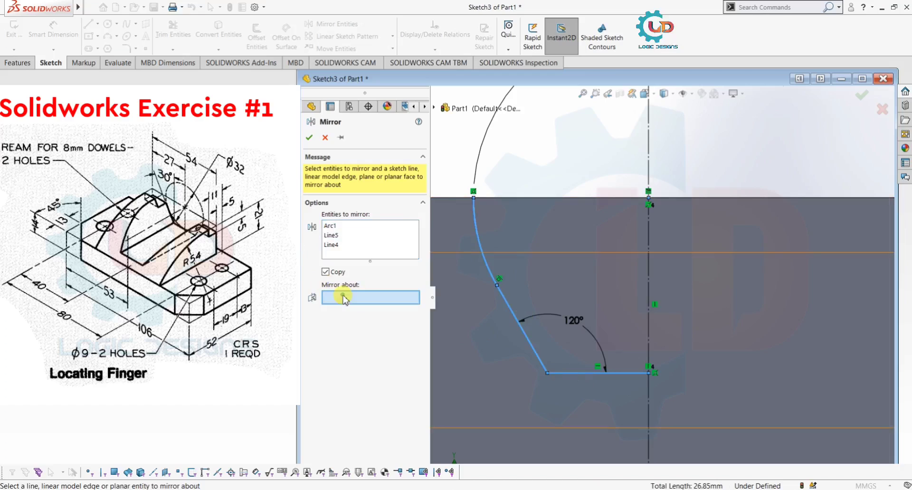
pyautogui.click(648, 274)
pyautogui.click(316, 140)
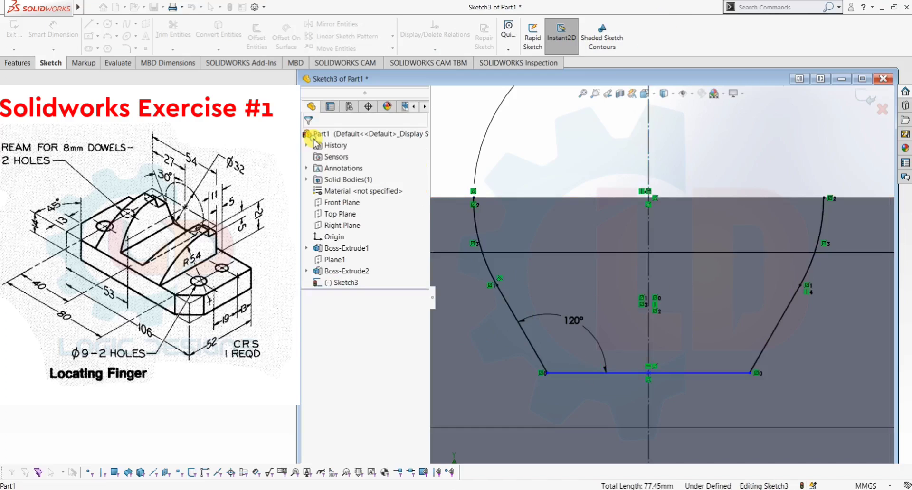
# Add a vertical relation between the bottom line's point on the centerline and the point above it on the boss's top edge
pyautogui.click(741, 374)
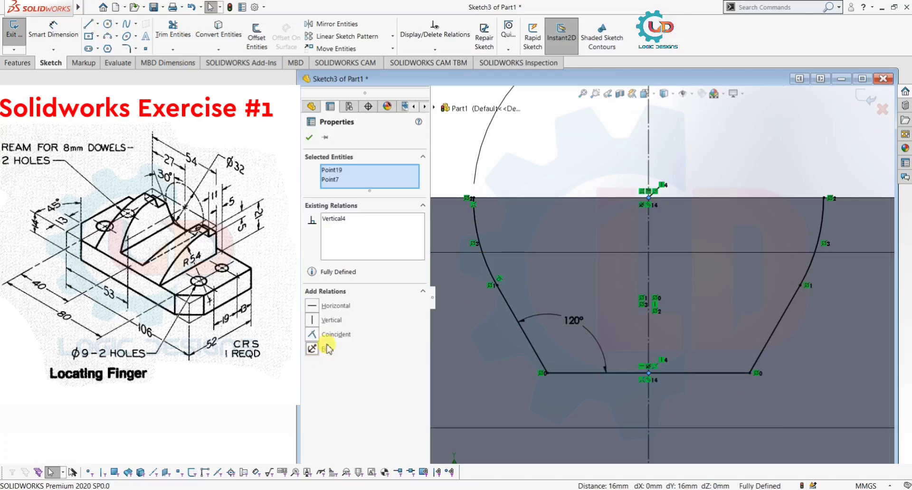
pyautogui.click(610, 137)
pyautogui.scroll(3, 711, 180)
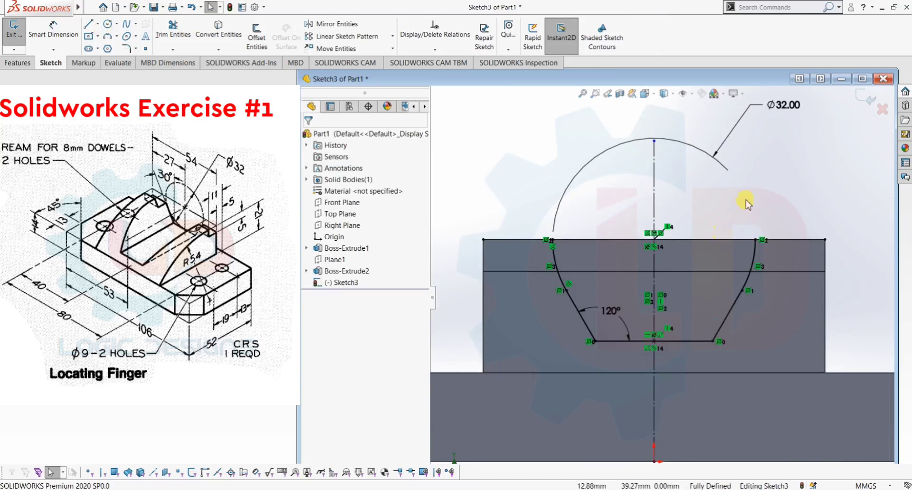
# Trim the ends of the top-edge construction line outside the groove profile and convert the remaining segment to a solid line
pyautogui.moveTo(753, 193)
pyautogui.mouseDown(button='middle')
pyautogui.moveTo(816, 168)
pyautogui.moveTo(843, 195)
pyautogui.moveTo(825, 200)
pyautogui.mouseUp(button='middle')
pyautogui.hotkey('ctrl', '8')
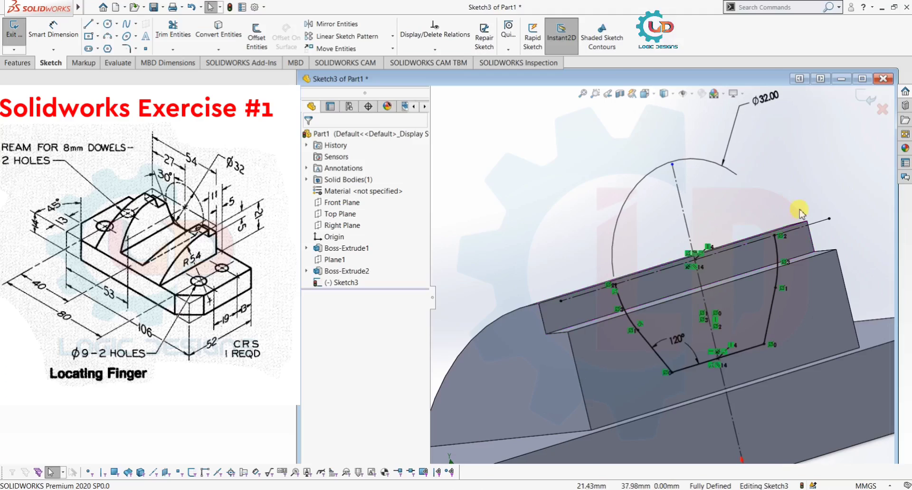
pyautogui.click(172, 30)
pyautogui.moveTo(590, 297)
pyautogui.mouseDown()
pyautogui.moveTo(739, 235)
pyautogui.moveTo(776, 205)
pyautogui.moveTo(801, 247)
pyautogui.mouseUp()
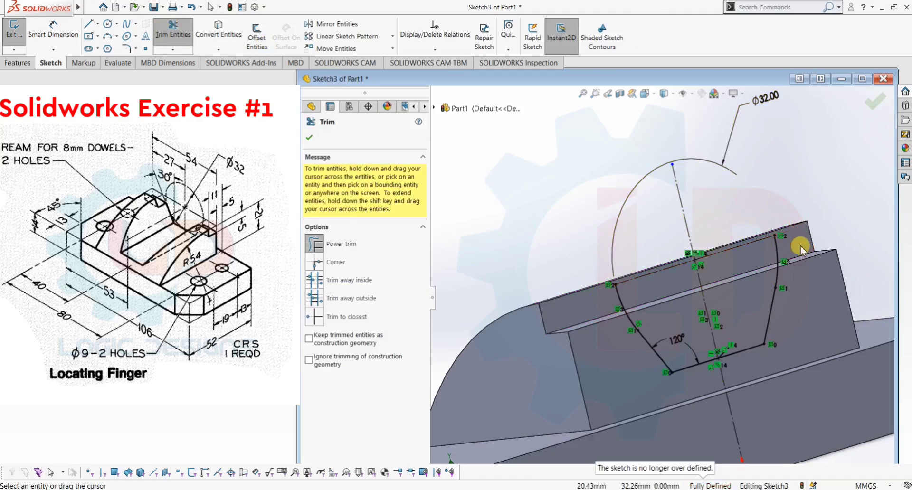
pyautogui.click(632, 285)
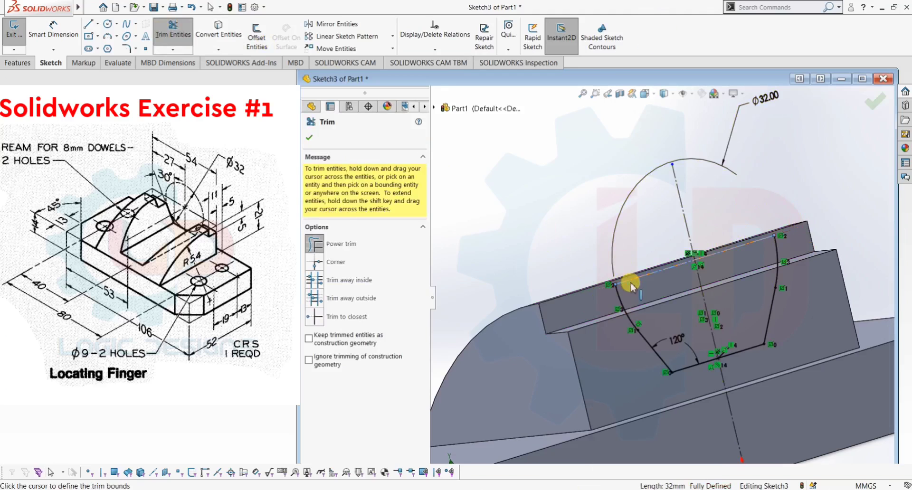
pyautogui.click(309, 138)
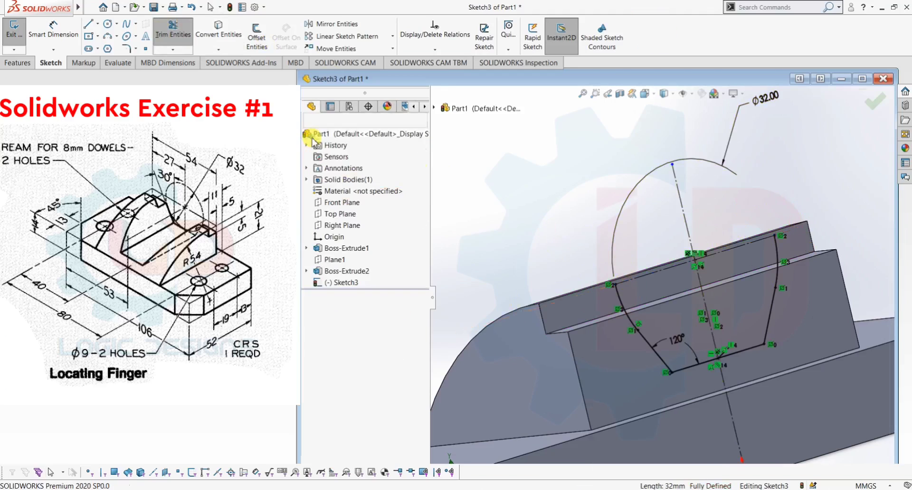
pyautogui.click(645, 275)
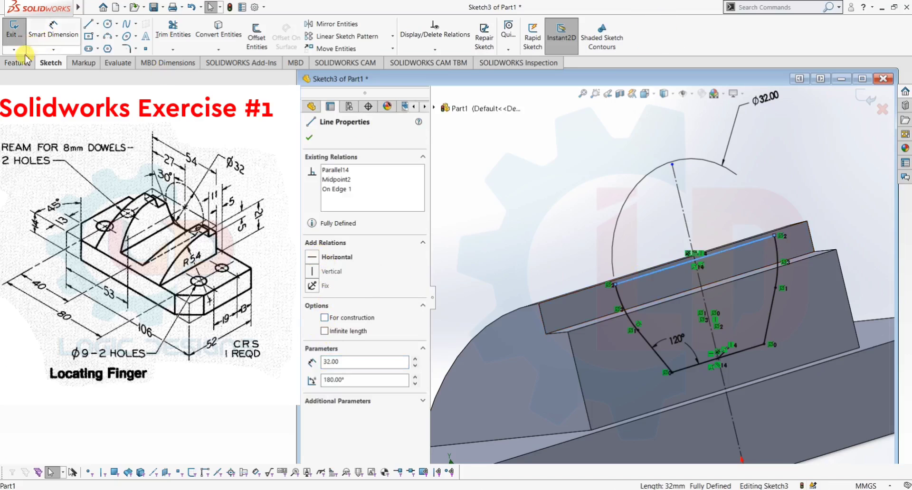
pyautogui.click(643, 223)
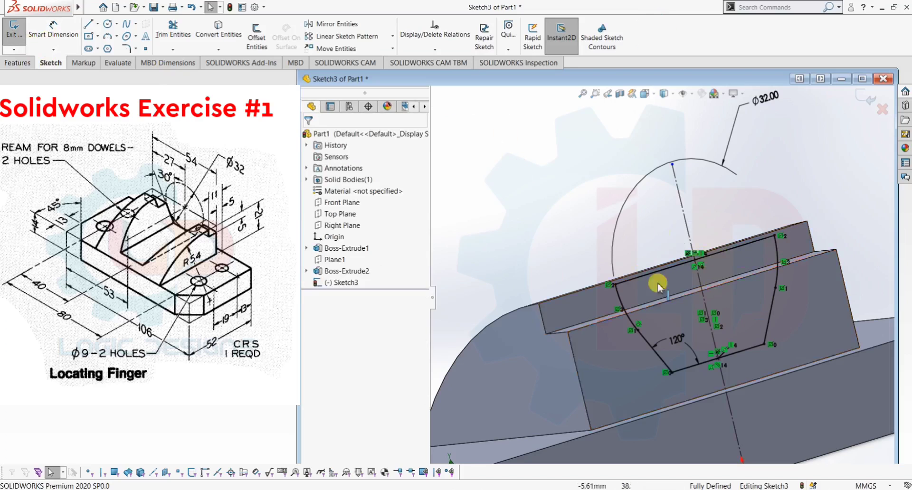
# Cut-extrude the closed groove profile through the boss with a blind depth of 54 mm
pyautogui.click(19, 63)
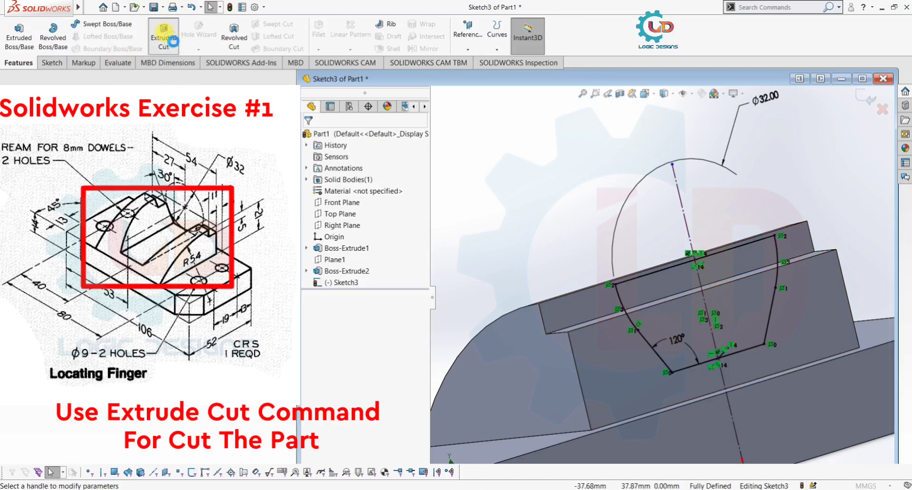
pyautogui.click(172, 41)
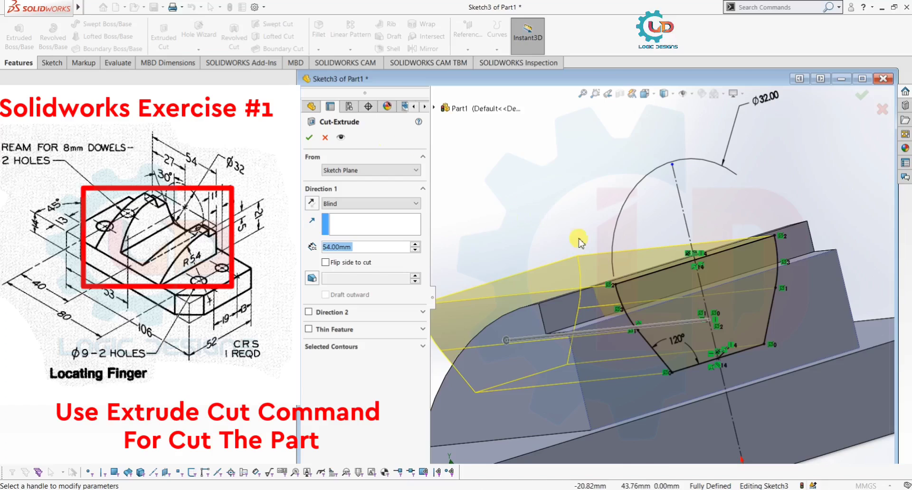
pyautogui.scroll(-3, 580, 242)
pyautogui.moveTo(519, 240); pyautogui.dragTo(639, 265, button='middle')
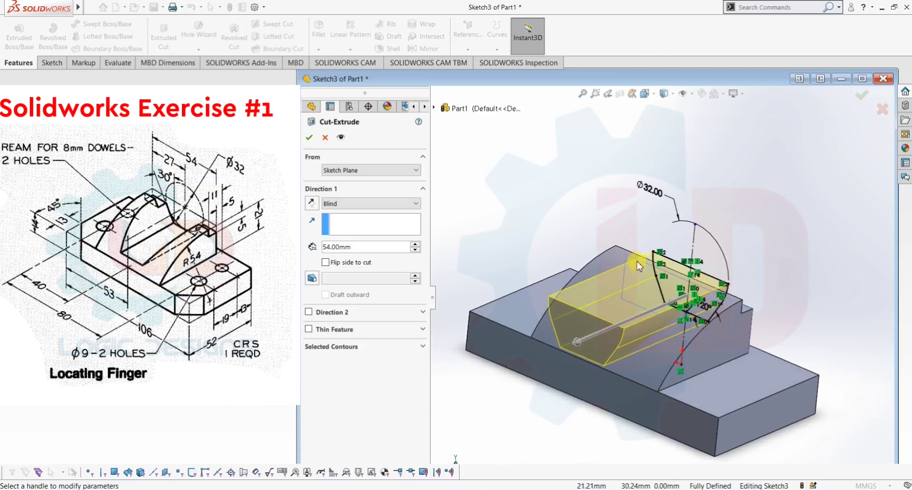
pyautogui.click(307, 137)
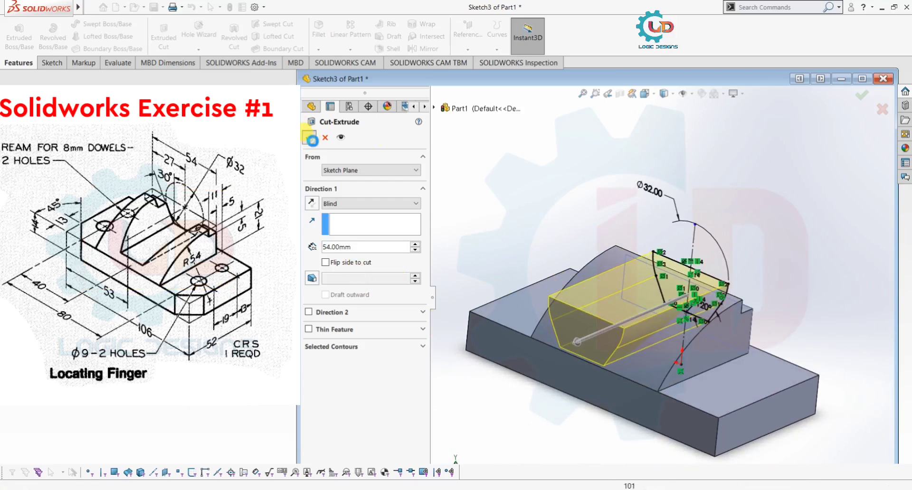
# Start a new sketch on the base plate's top face and view it from the top
pyautogui.moveTo(703, 216); pyautogui.dragTo(753, 205, button='middle')
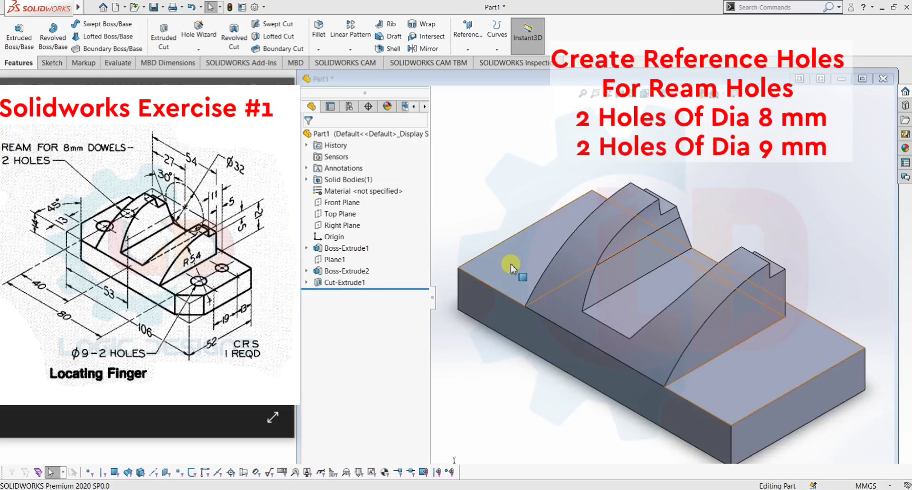
pyautogui.click(52, 62)
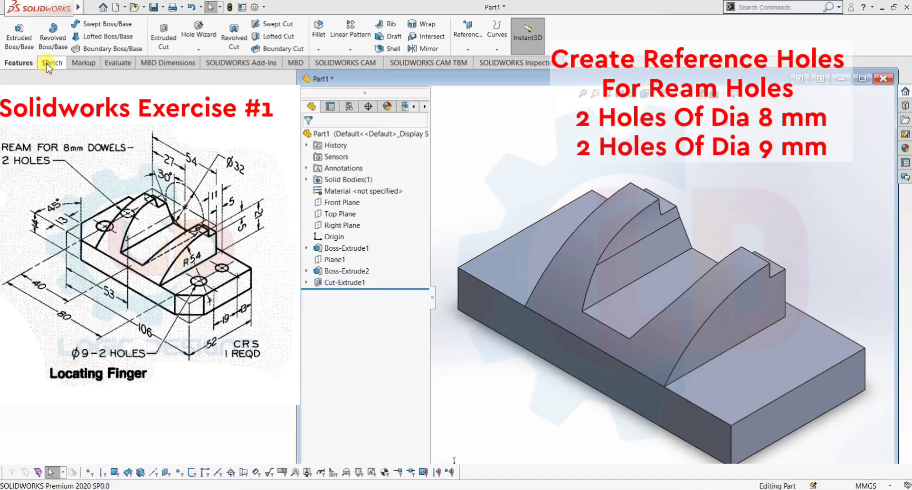
pyautogui.click(10, 41)
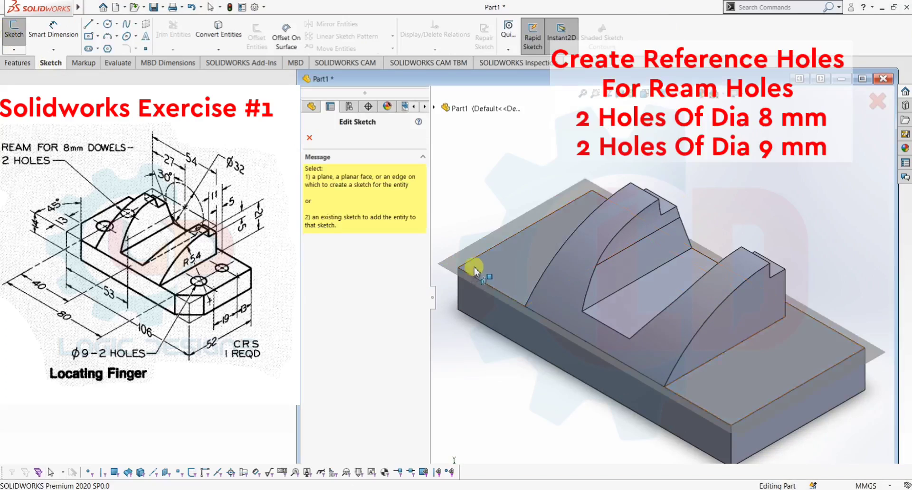
pyautogui.click(499, 269)
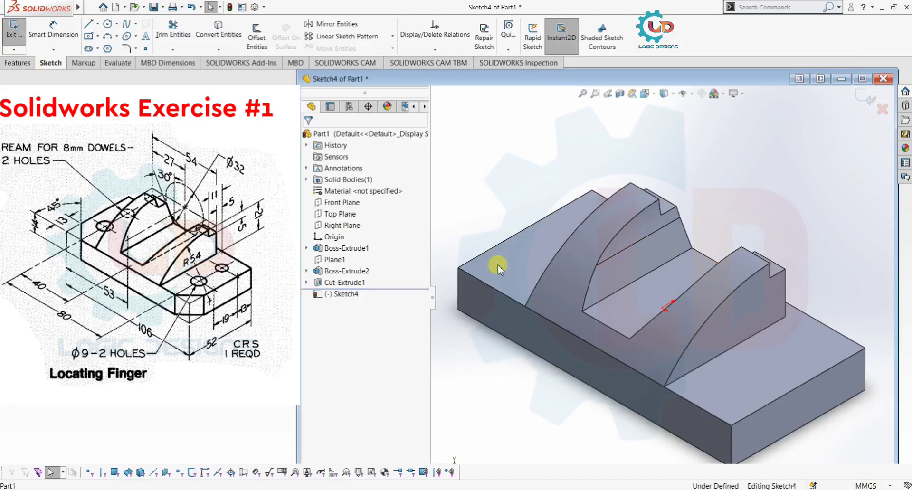
pyautogui.hotkey('ctrl', '5')
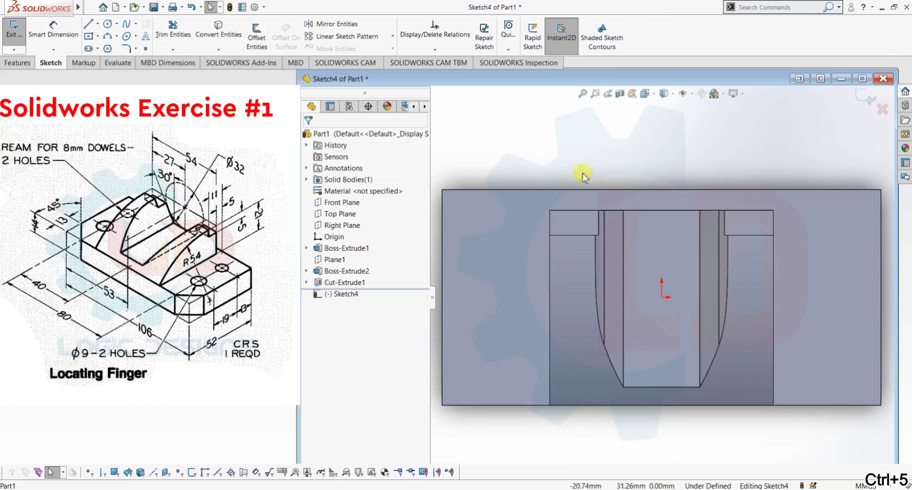
# Sketch four circles on the base's top face: two about 8 mm in diameter left of the boss and two slightly larger right of it
pyautogui.click(108, 24)
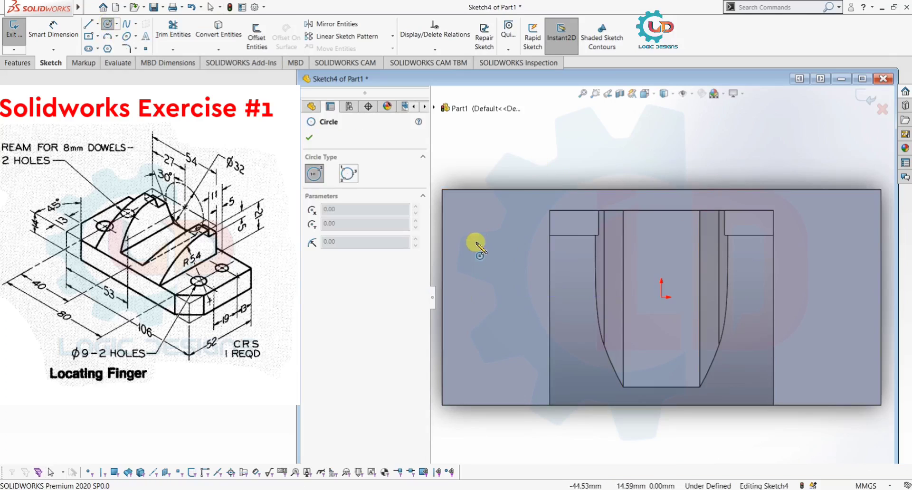
pyautogui.moveTo(476, 246); pyautogui.dragTo(491, 259)
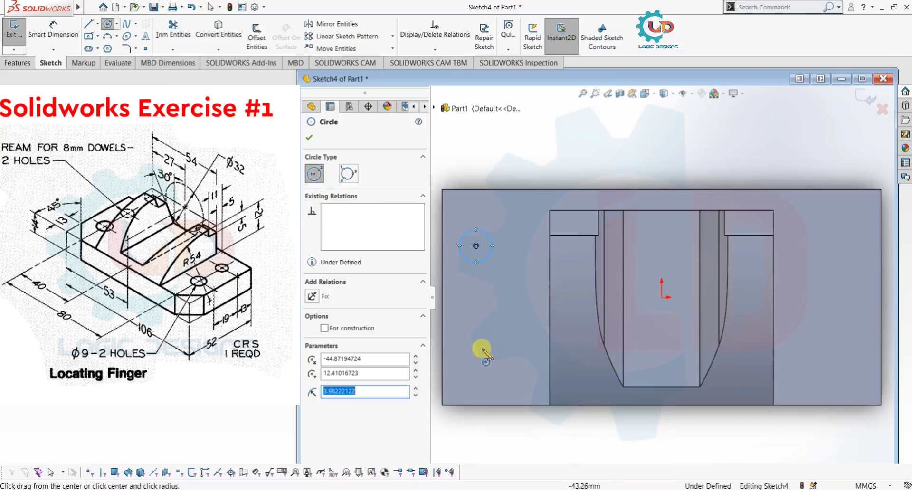
pyautogui.moveTo(466, 352); pyautogui.dragTo(472, 372)
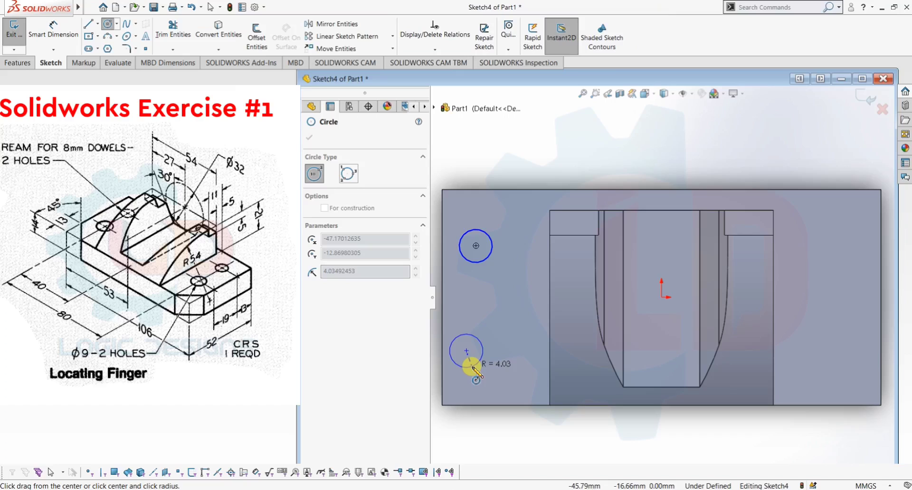
pyautogui.moveTo(474, 369); pyautogui.dragTo(473, 370)
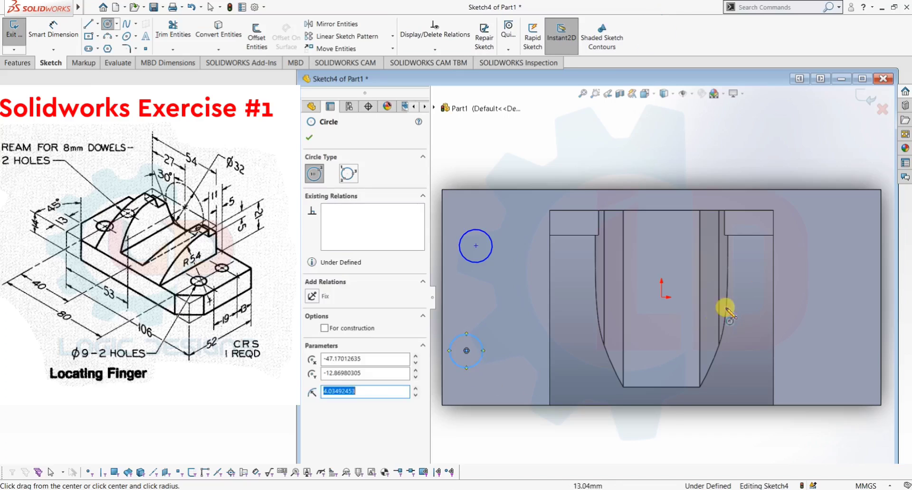
pyautogui.moveTo(821, 229); pyautogui.dragTo(835, 246)
pyautogui.moveTo(826, 358); pyautogui.dragTo(842, 378)
pyautogui.press('Escape')
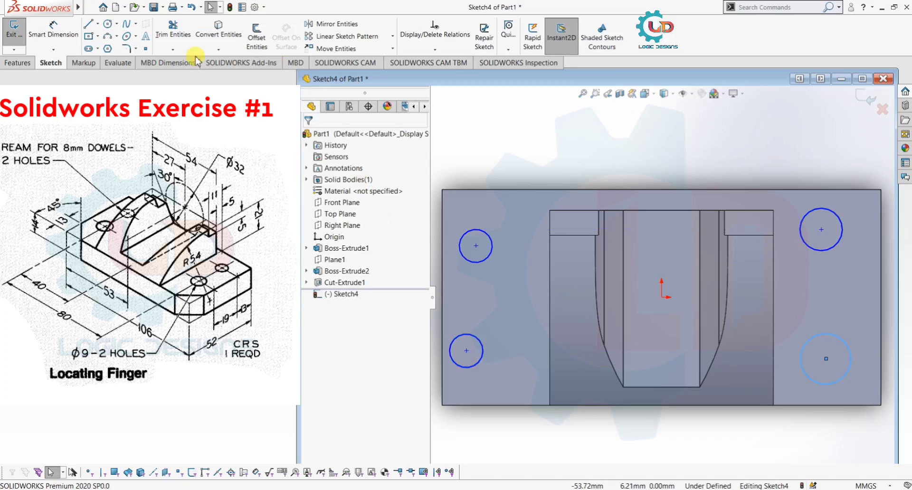
# Dimension the upper-left circle's centre 13 mm from the plate's upper edge
pyautogui.click(53, 30)
pyautogui.click(476, 246)
pyautogui.click(475, 190)
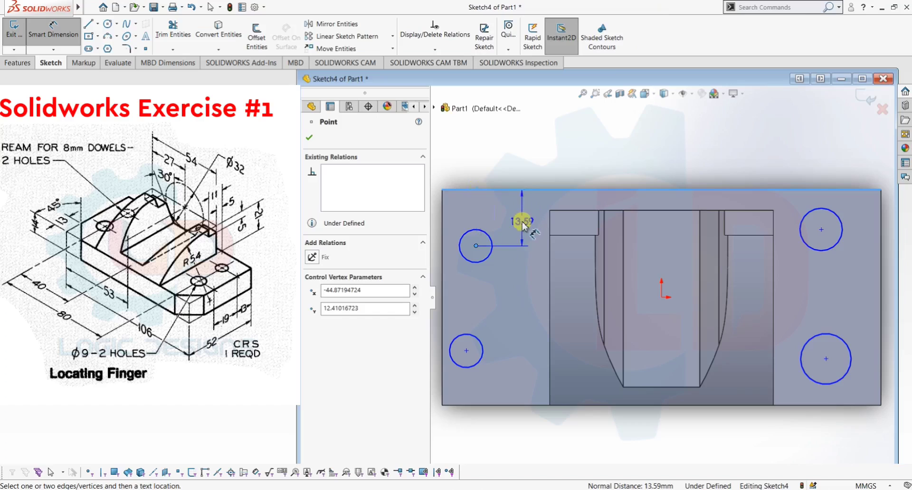
pyautogui.click(518, 224)
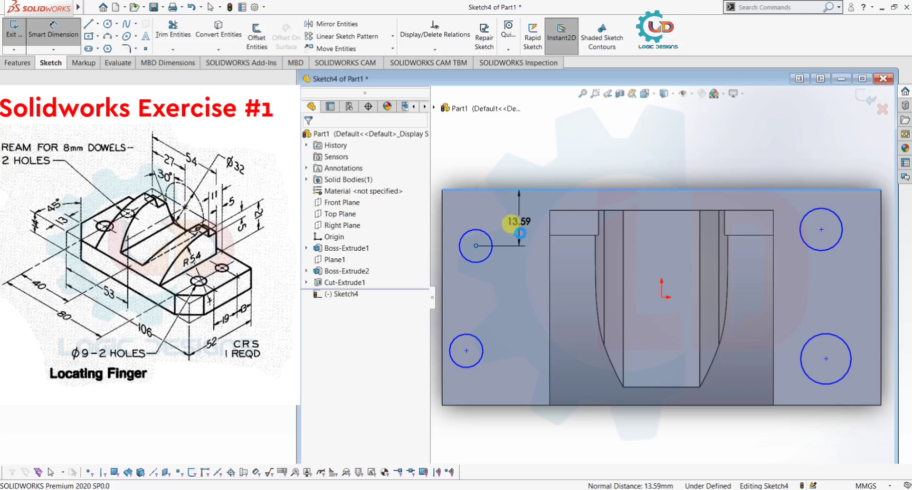
pyautogui.write('13')
pyautogui.press('Return')
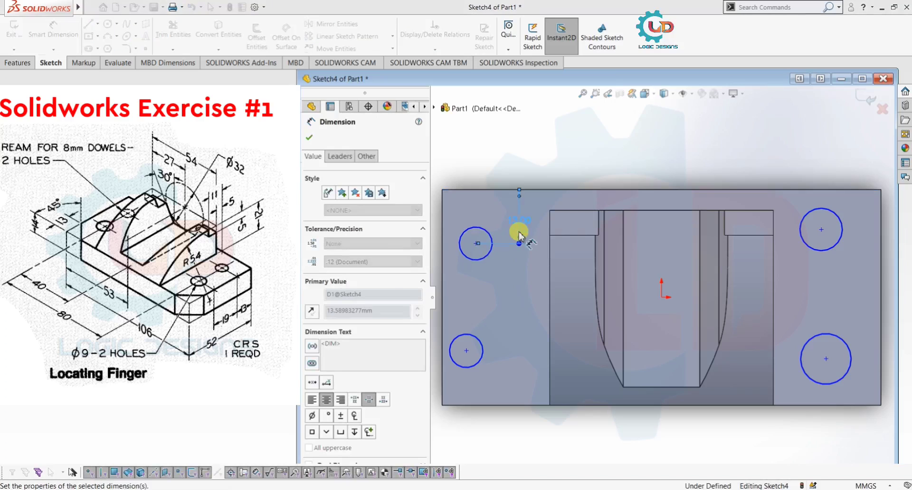
# Dimension the upper-left circle's centre 13 mm from the plate's left edge
pyautogui.click(476, 244)
pyautogui.click(443, 260)
pyautogui.click(465, 165)
pyautogui.write('13')
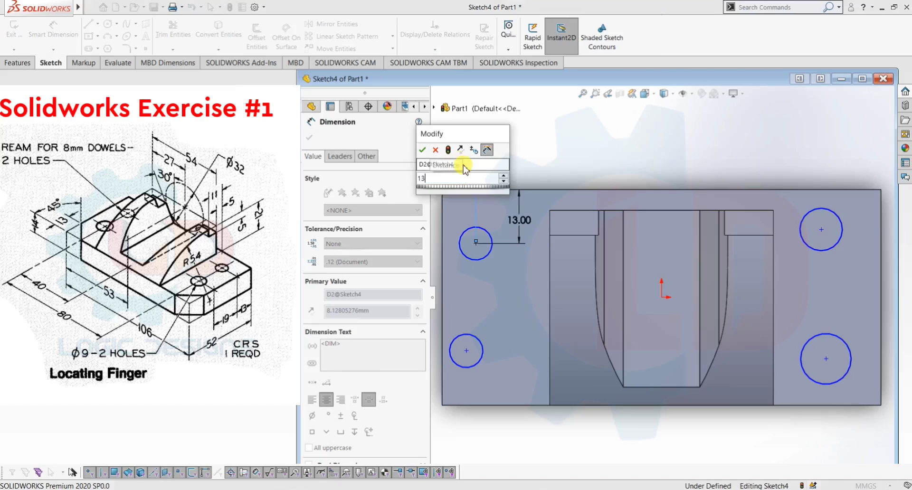
pyautogui.press('Return')
pyautogui.press('Escape')
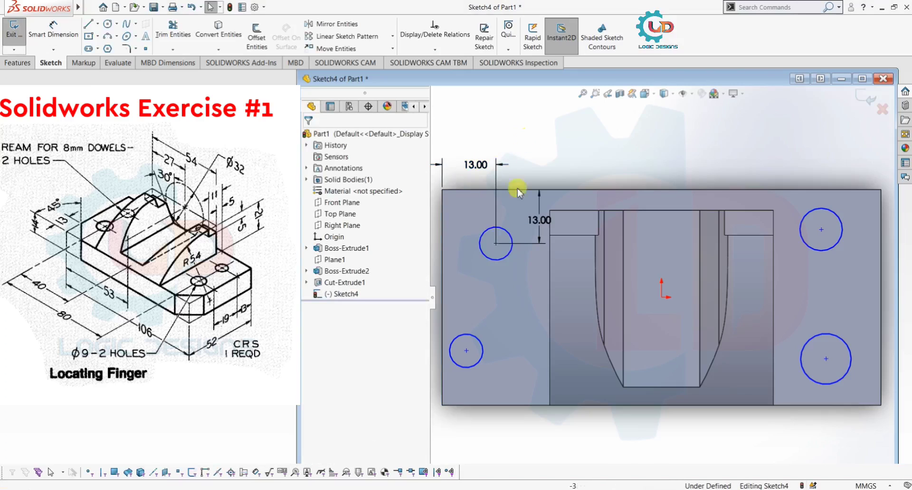
# Set the upper-left circle's diameter to 8 mm
pyautogui.click(50, 34)
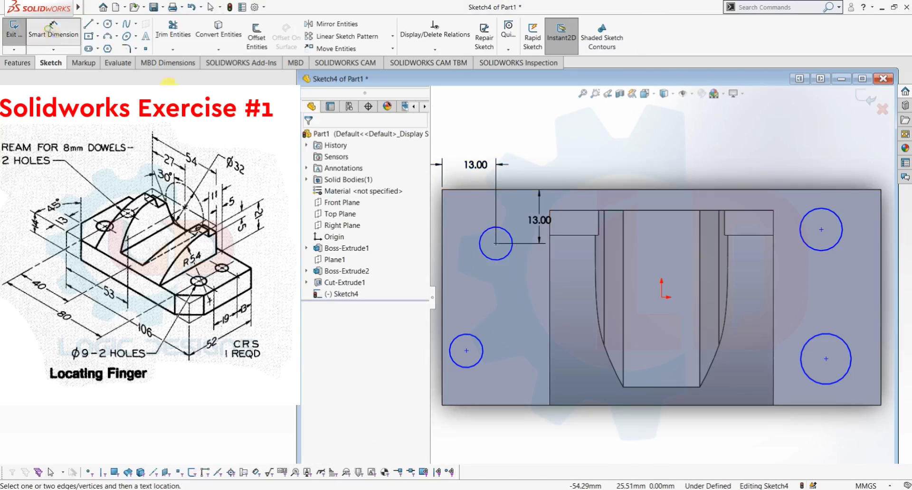
pyautogui.click(487, 261)
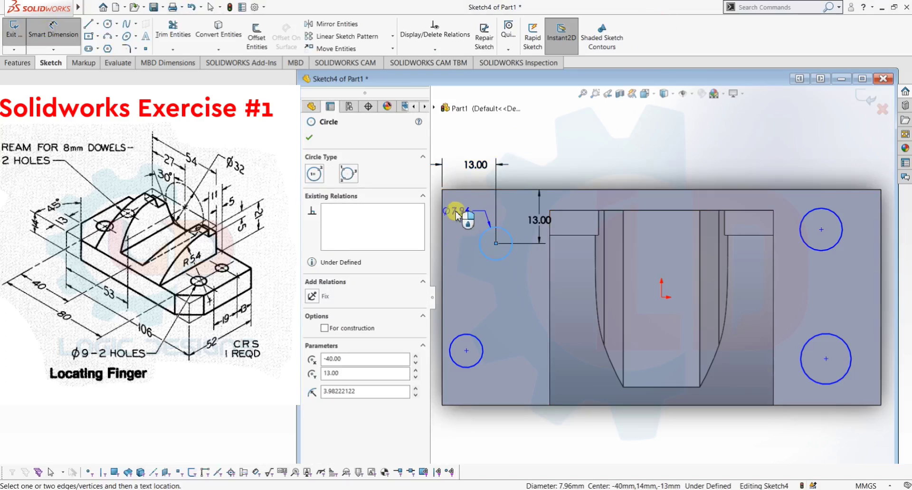
pyautogui.click(455, 214)
pyautogui.write('8')
pyautogui.press('Return')
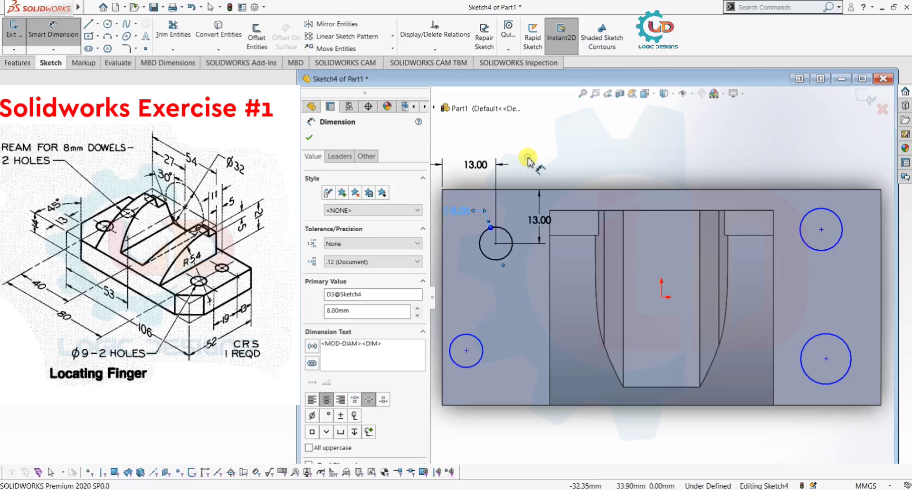
pyautogui.press('Escape')
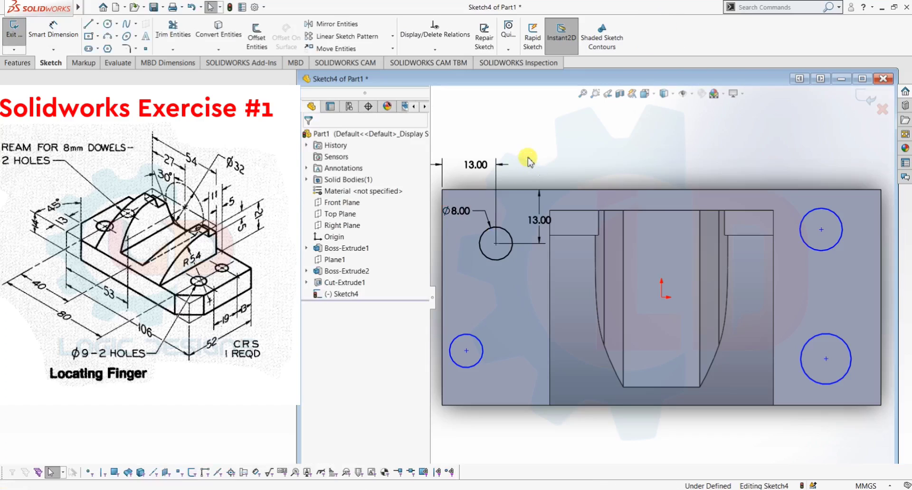
# Align the centres of the upper-left and upper-right circles with a Horizontal relation
pyautogui.click(496, 244)
pyautogui.click(821, 230)
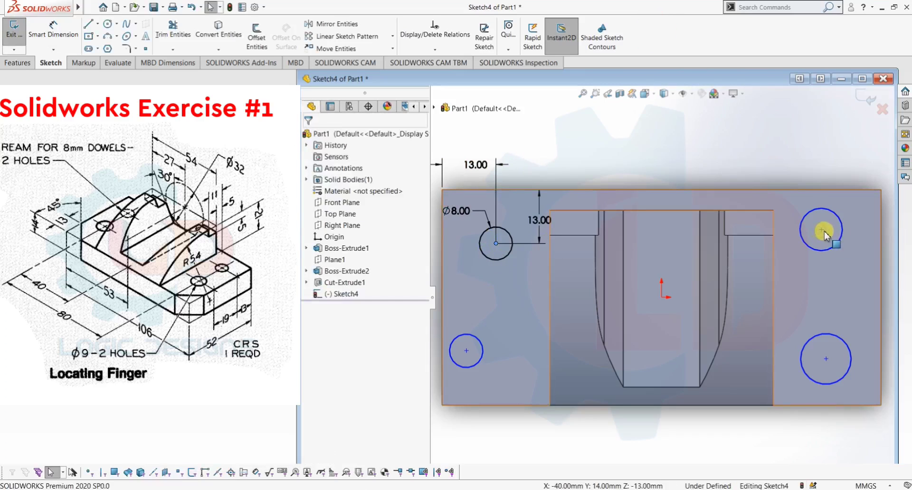
pyautogui.keyDown('ctrl'); pyautogui.click(820, 229); pyautogui.keyUp('ctrl')
pyautogui.keyDown('ctrl'); pyautogui.click(820, 230); pyautogui.keyUp('ctrl')
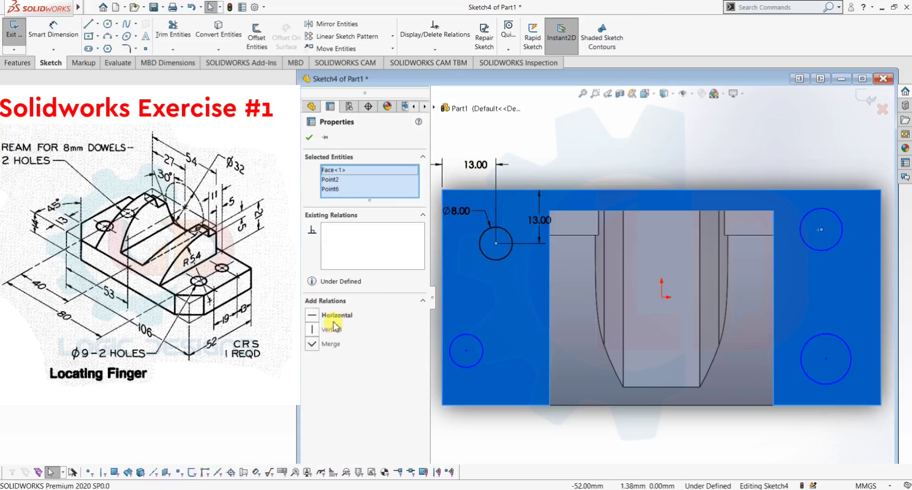
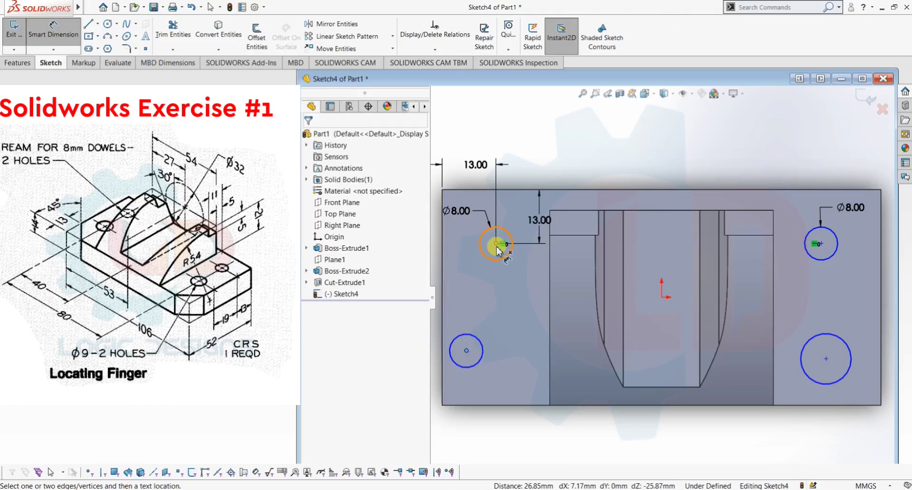
pyautogui.click(496, 244)
pyautogui.click(499, 341)
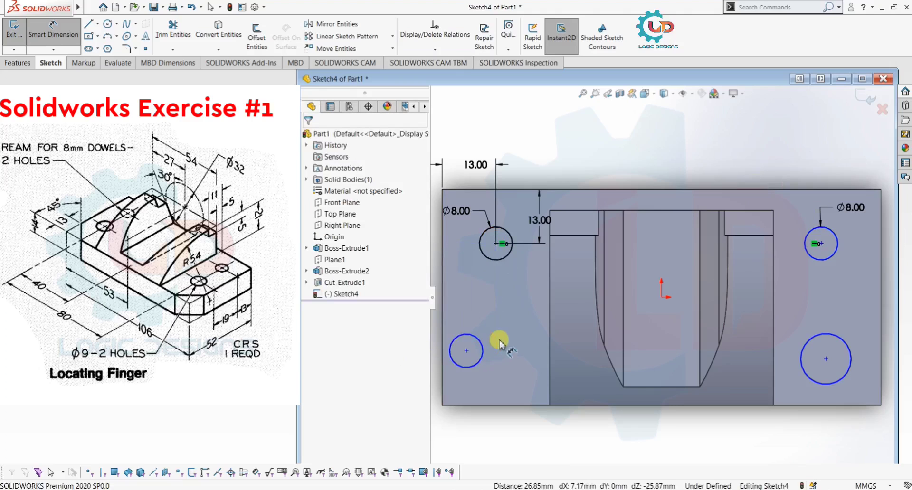
pyautogui.press('Escape')
# Add a Vertical relation between the centres of the lower-left and upper-left circles
pyautogui.click(467, 350)
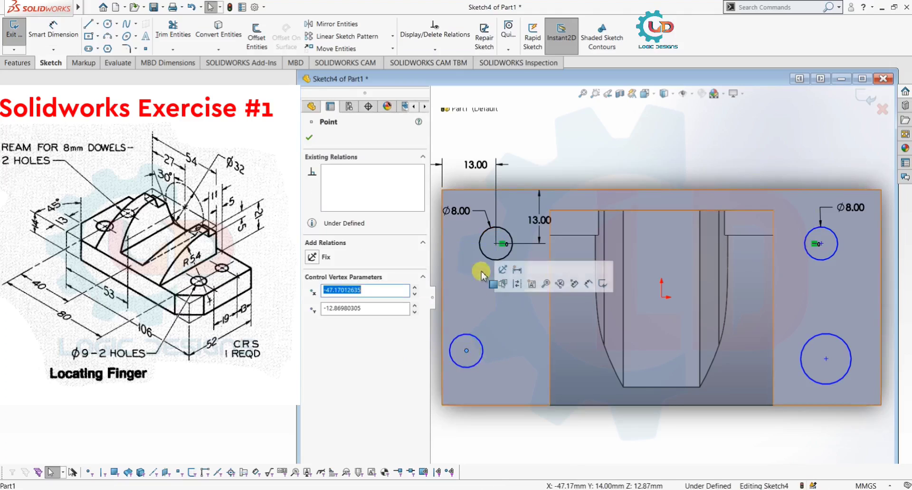
pyautogui.keyDown('ctrl'); pyautogui.click(496, 244); pyautogui.keyUp('ctrl')
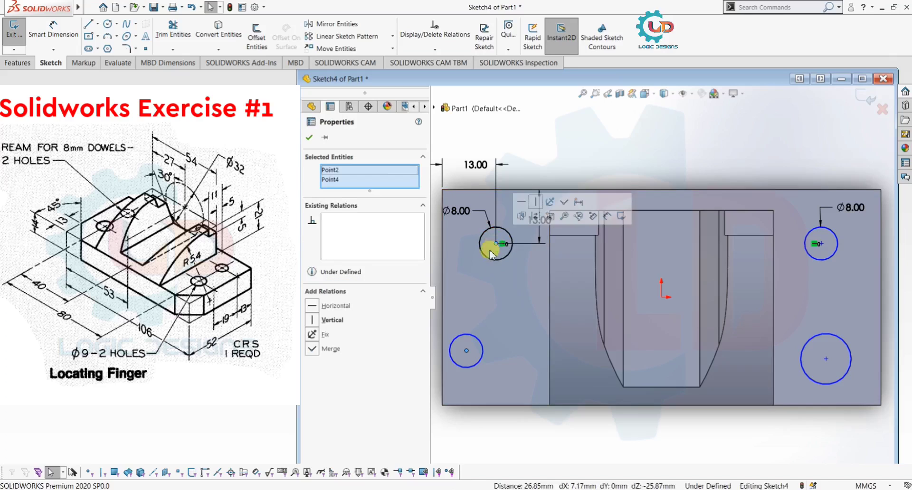
pyautogui.click(335, 319)
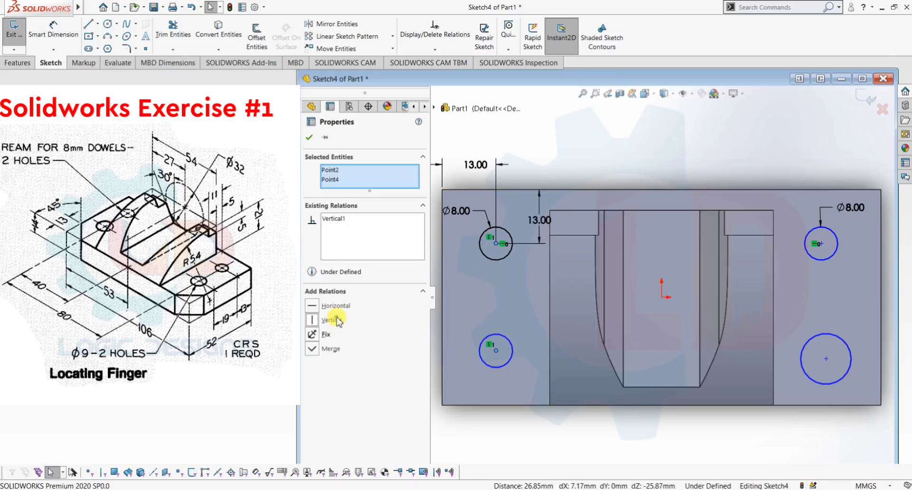
pyautogui.click(573, 139)
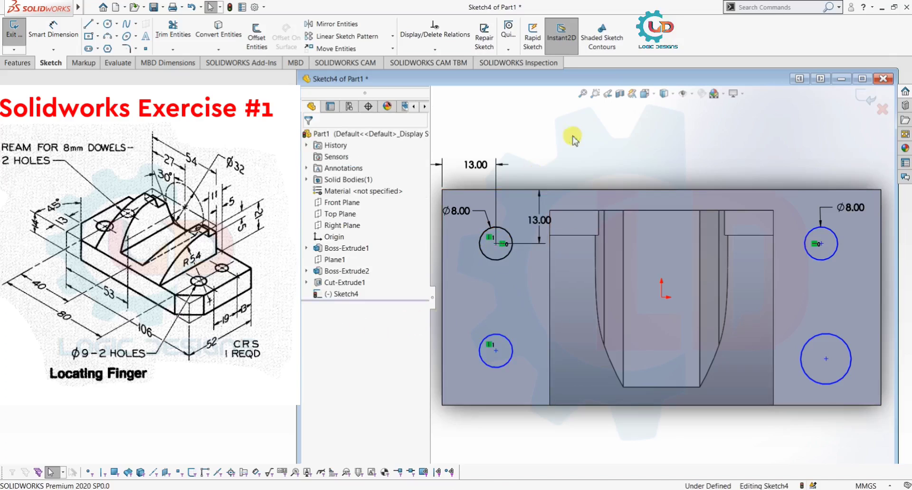
pyautogui.click(820, 244)
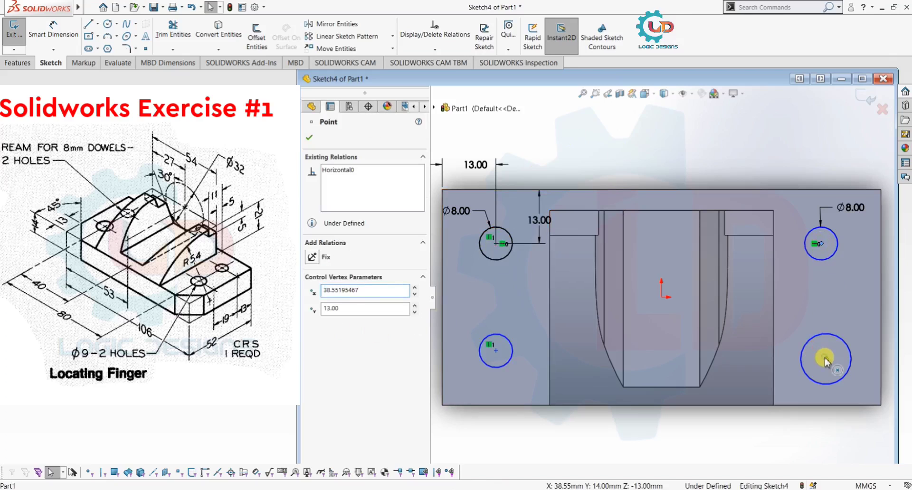
pyautogui.keyDown('ctrl'); pyautogui.click(825, 360); pyautogui.keyUp('ctrl')
pyautogui.click(624, 146)
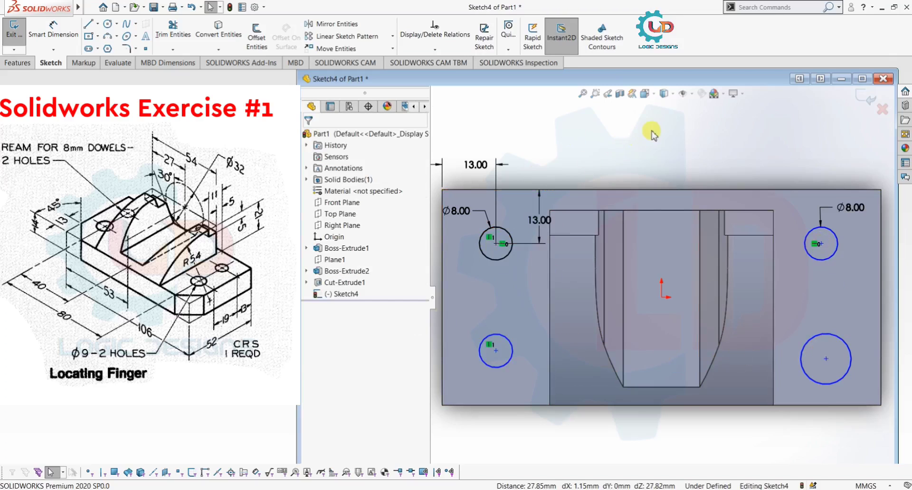
# Add a Vertical relation between the centres of the upper-right and lower-right circles
pyautogui.click(821, 244)
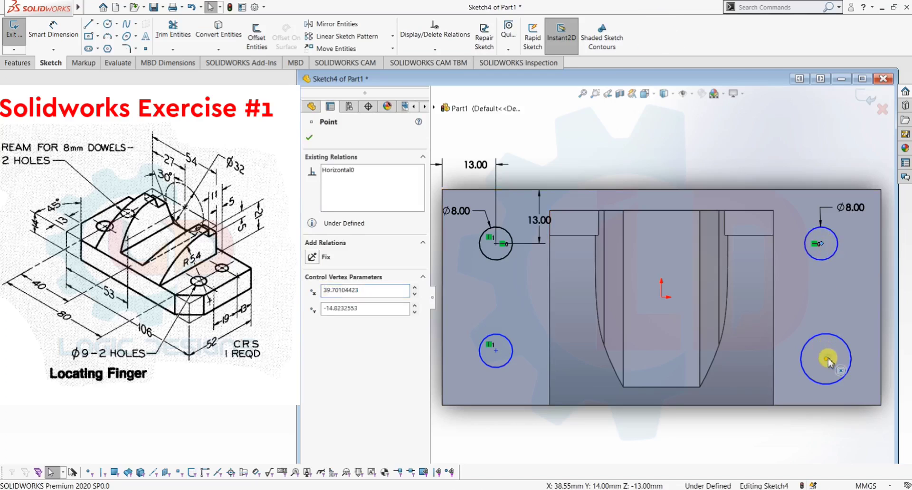
pyautogui.keyDown('ctrl'); pyautogui.click(826, 359); pyautogui.keyUp('ctrl')
pyautogui.click(329, 320)
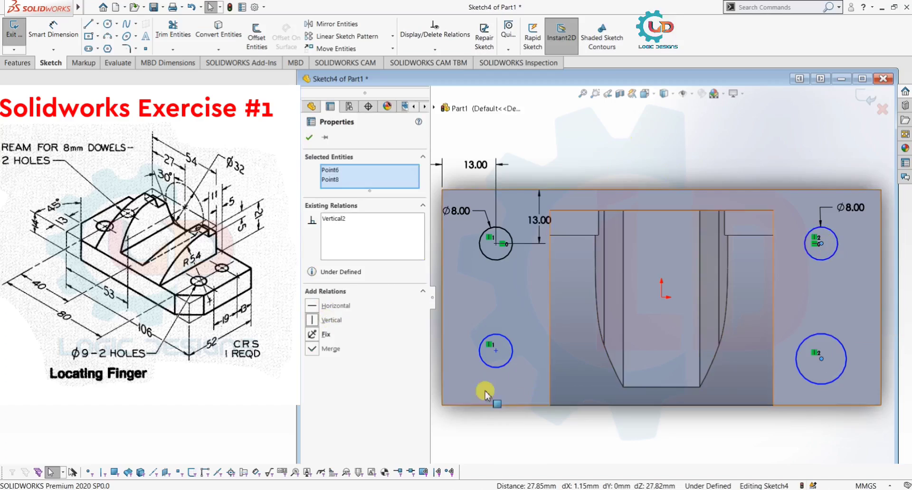
pyautogui.click(567, 171)
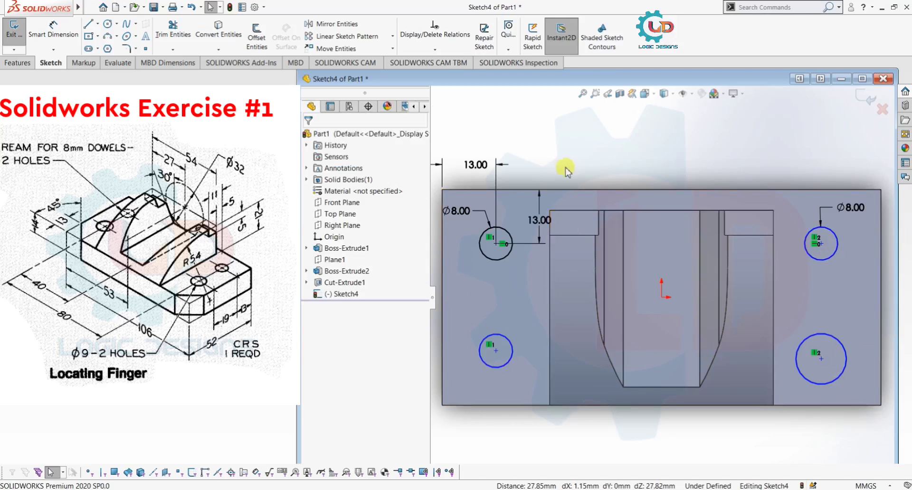
pyautogui.click(495, 350)
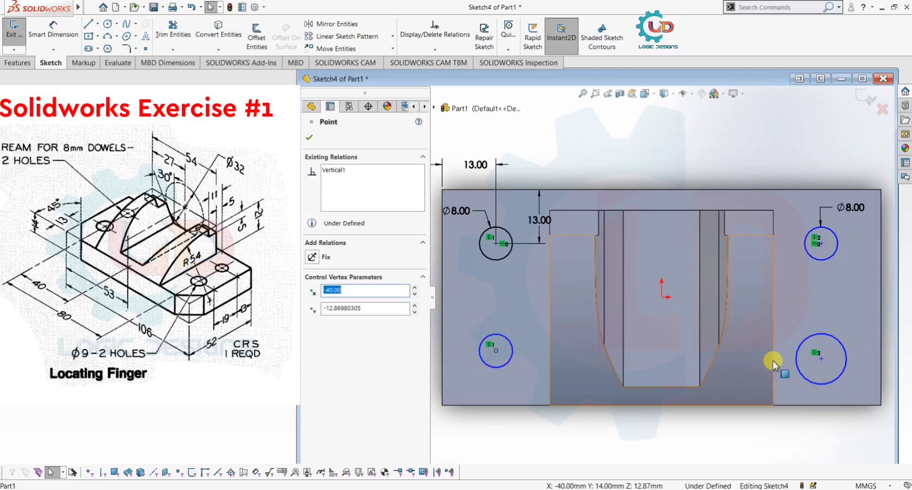
pyautogui.click(816, 366)
pyautogui.press('Escape')
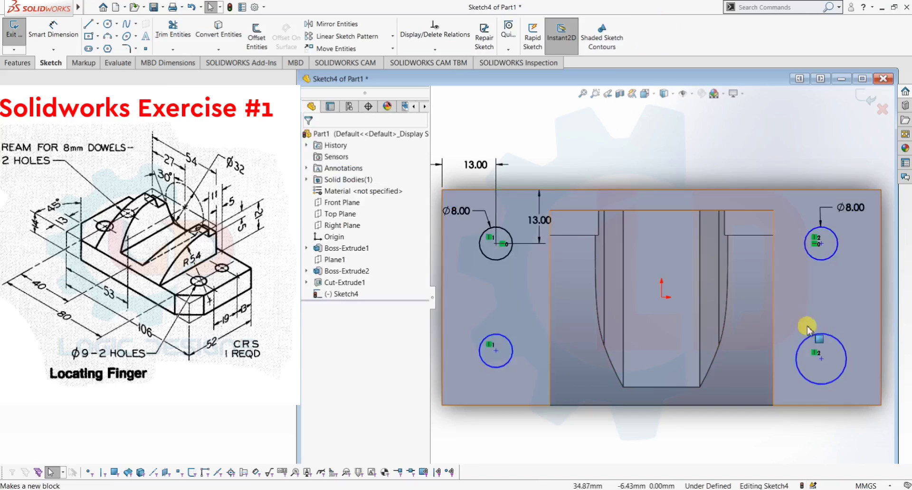
# Add a Horizontal relation between the centres of the lower-right and lower-left circles
pyautogui.click(820, 358)
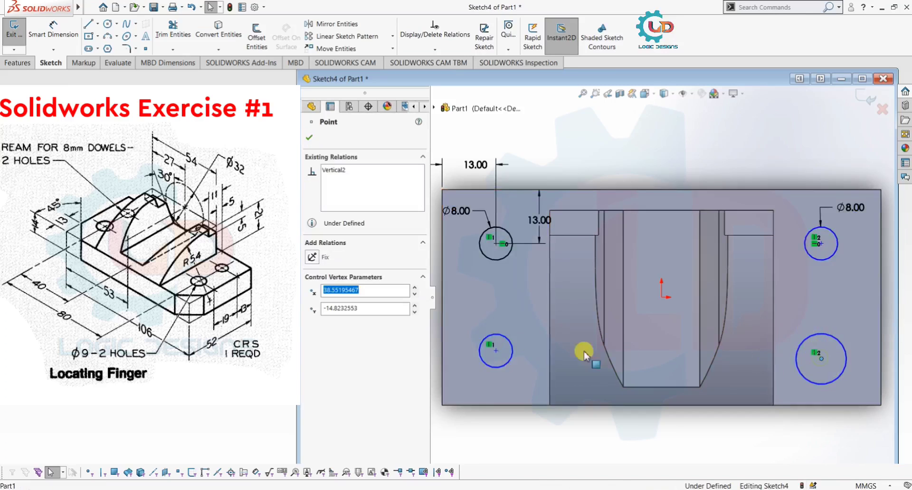
pyautogui.keyDown('ctrl'); pyautogui.click(495, 351); pyautogui.keyUp('ctrl')
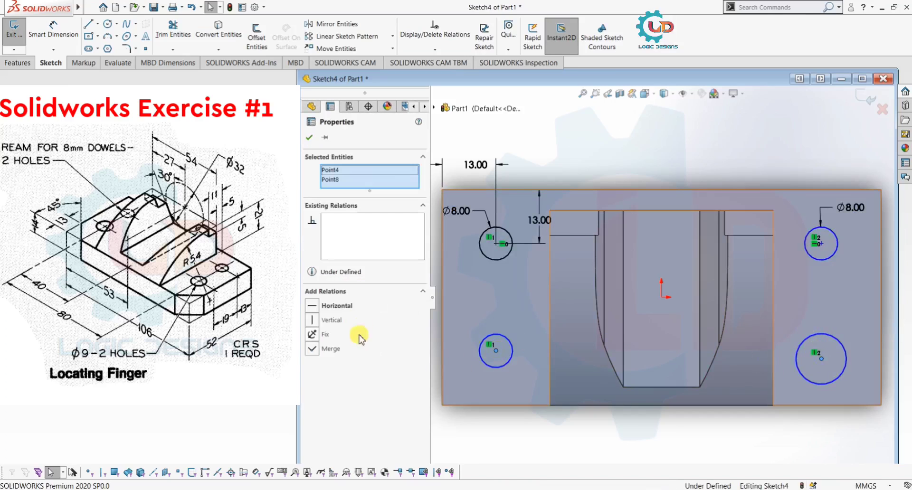
pyautogui.click(334, 307)
pyautogui.click(688, 174)
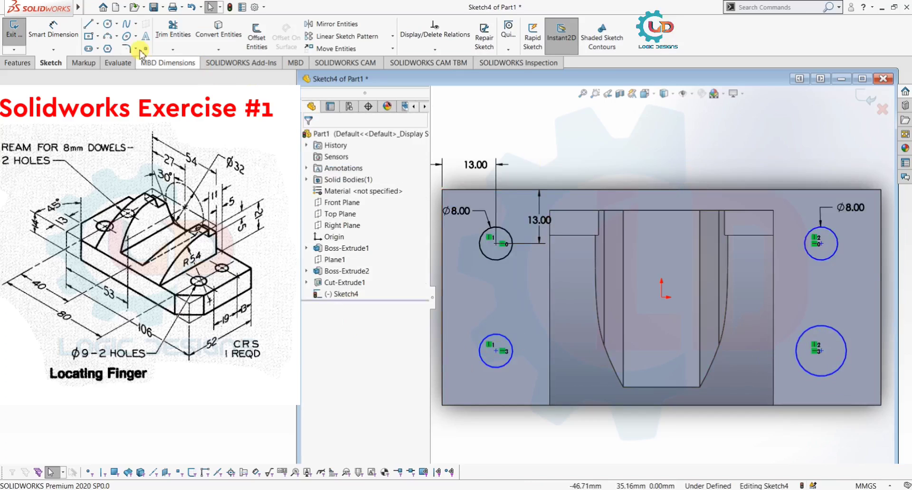
# Set the lower-left circle's diameter to 9 mm
pyautogui.click(54, 30)
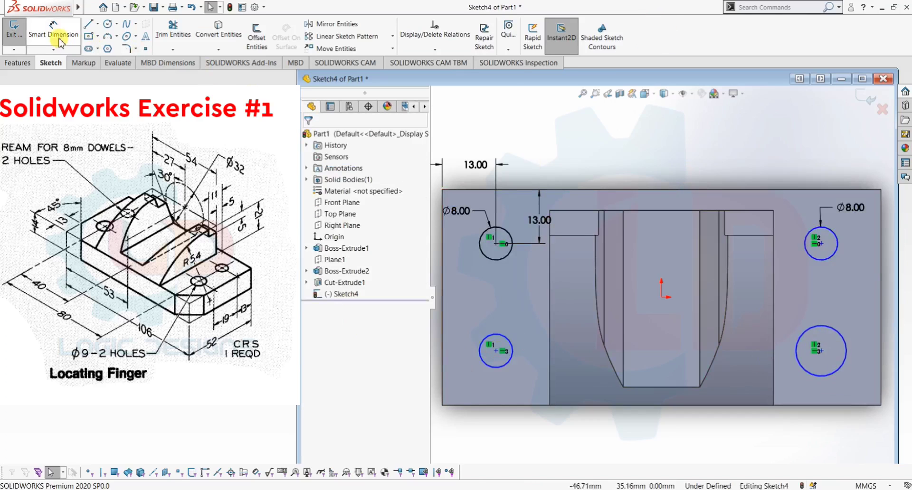
pyautogui.click(507, 368)
pyautogui.click(459, 389)
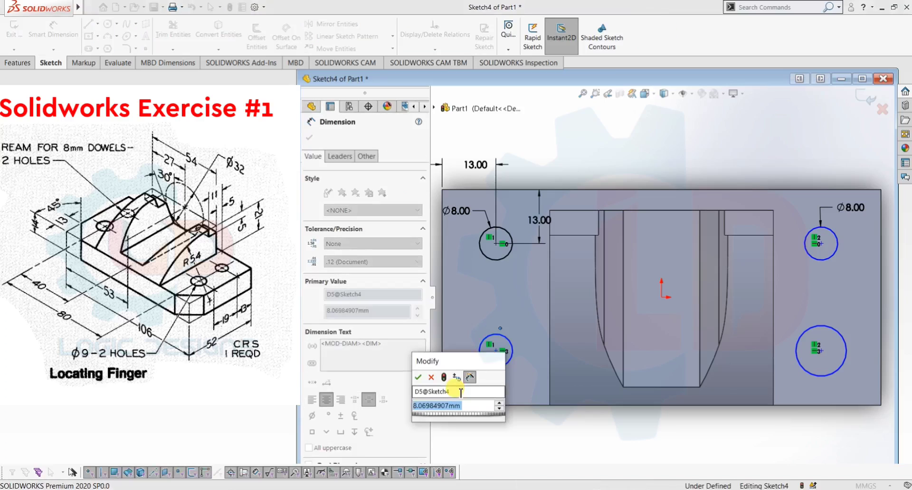
pyautogui.write('9')
pyautogui.press('Return')
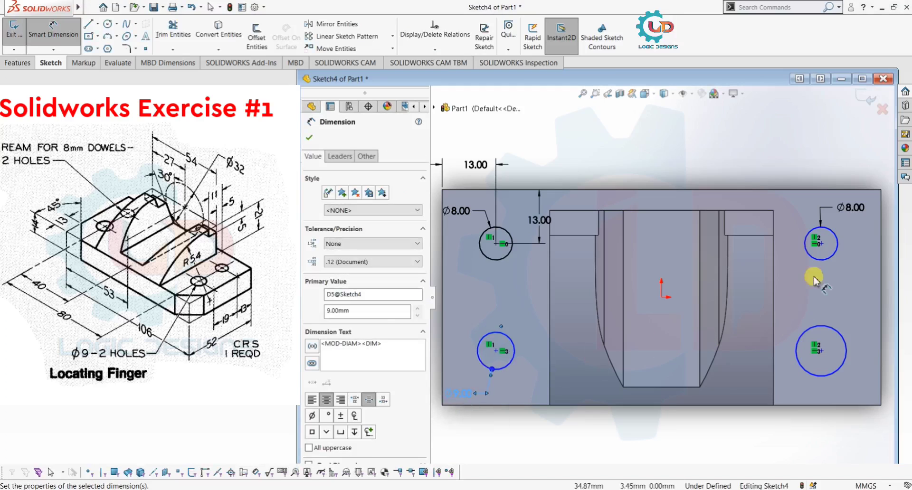
# Set the lower-right circle's diameter to 9 mm
pyautogui.click(837, 331)
pyautogui.click(854, 315)
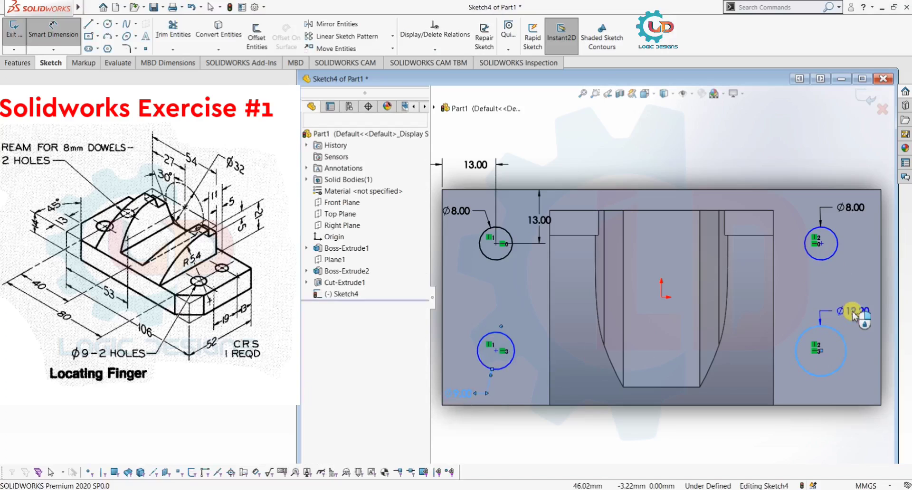
pyautogui.write('9')
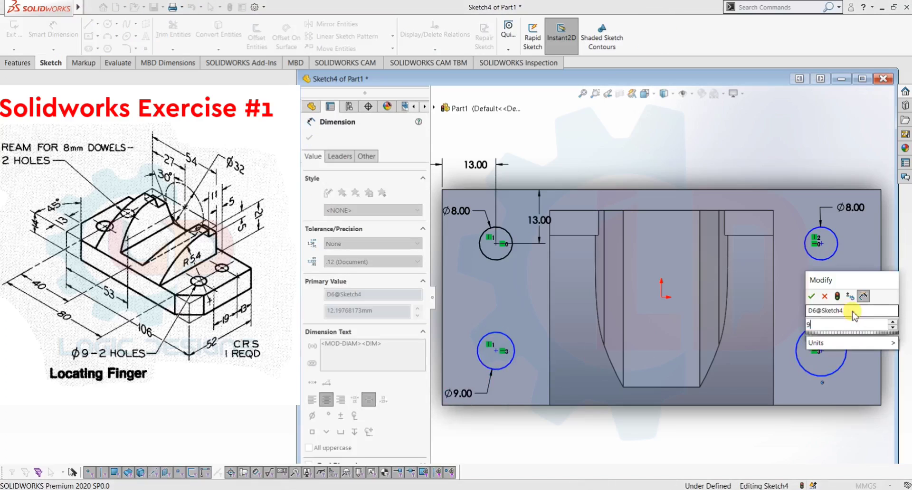
pyautogui.press('Return')
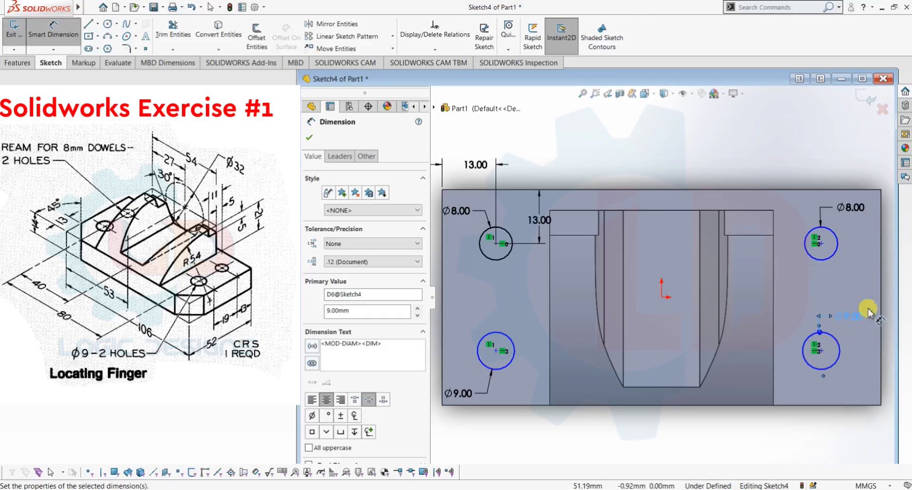
# Dimension the centres of the right-hand circles 13 mm from the plate's right edge
pyautogui.click(807, 328)
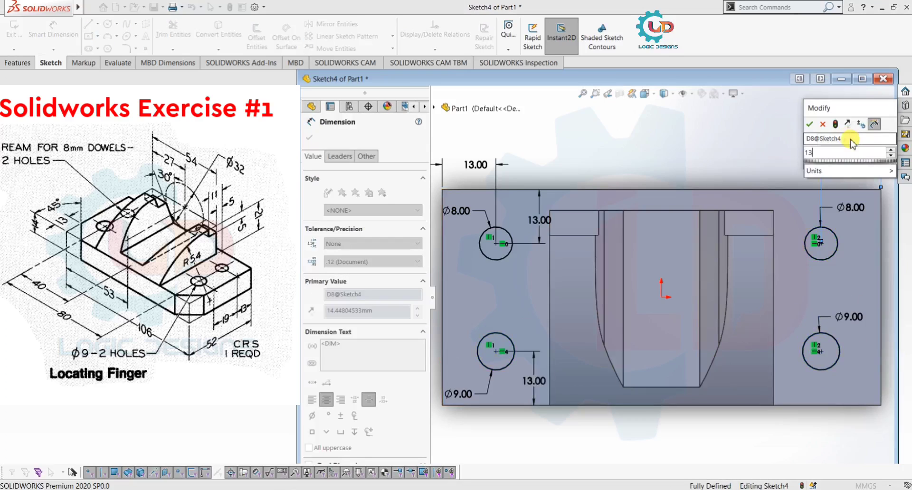
pyautogui.click(850, 142)
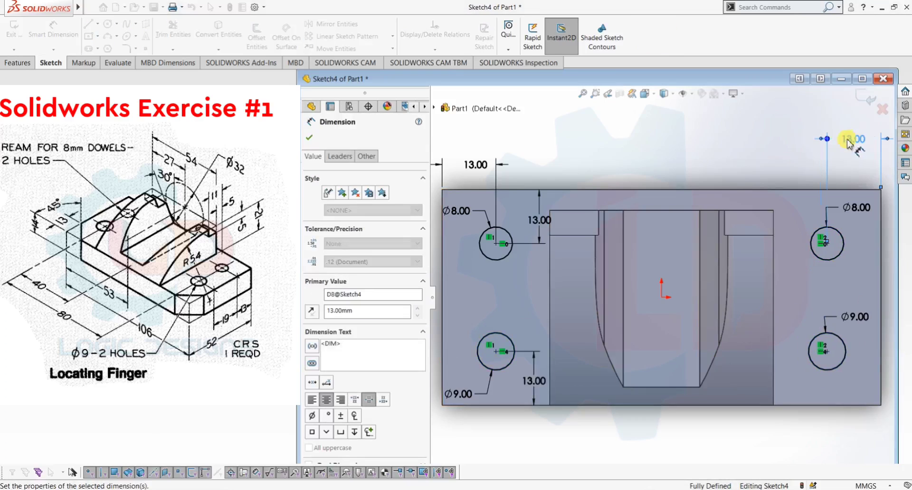
# Set the right-hand circle centres' distance from the plate's right edge to 13 mm
pyautogui.write('13')
pyautogui.press('Return')
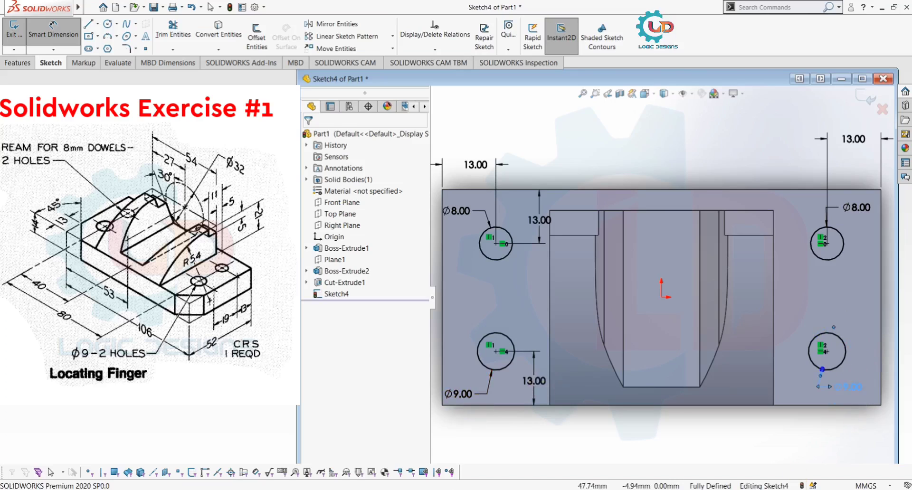
# Rearrange the lower circles' 9 mm diameter and 13 mm bottom-edge dimensions for readability, and exit the hole sketch
pyautogui.click(836, 386)
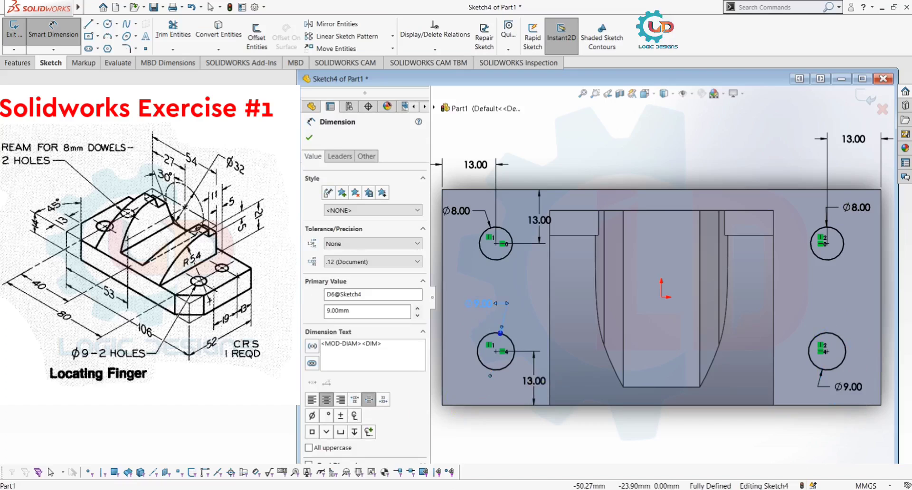
pyautogui.click(532, 376)
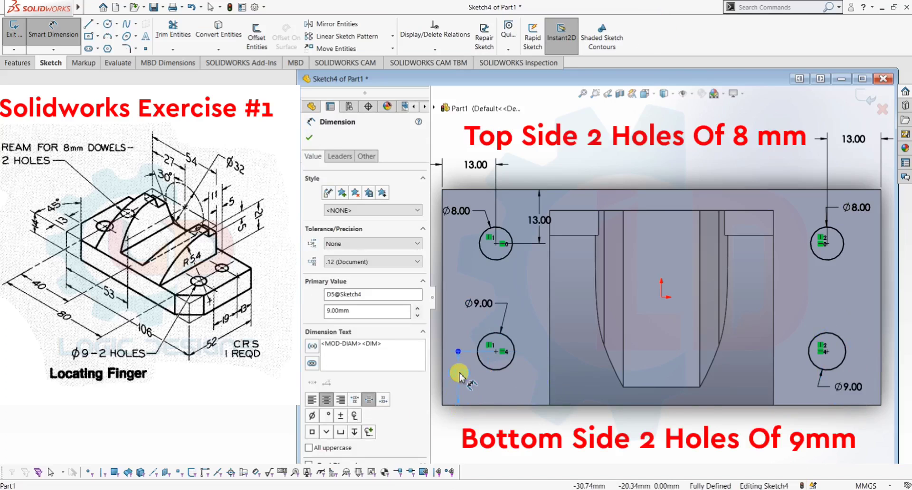
pyautogui.click(459, 378)
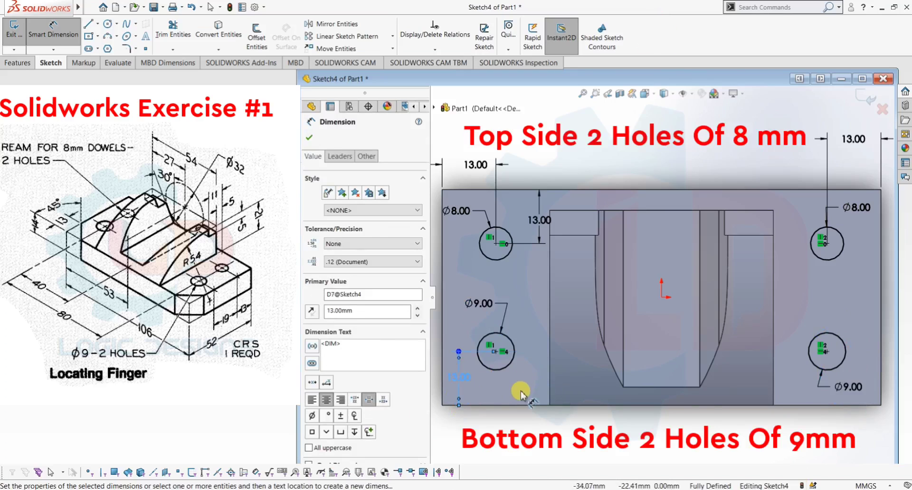
pyautogui.click(521, 393)
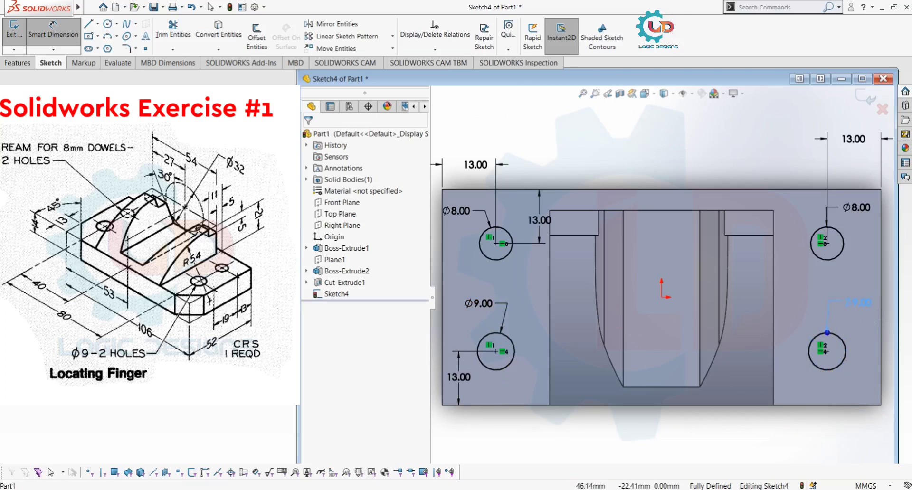
pyautogui.click(858, 302)
pyautogui.click(863, 339)
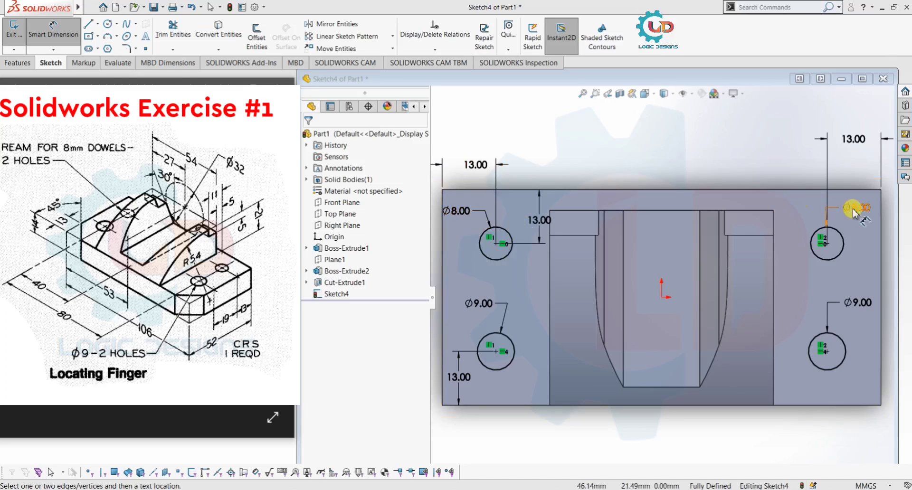
pyautogui.click(13, 29)
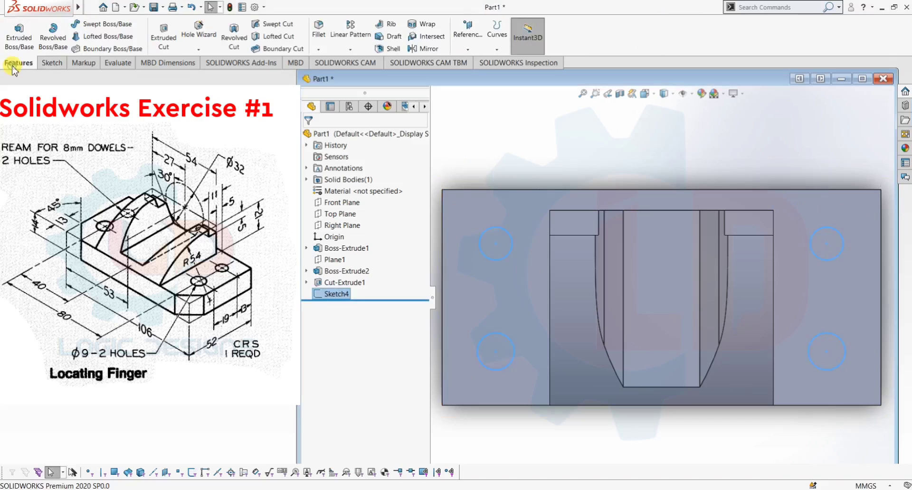
# Start a Hole Wizard feature and specify an ANSI Metric dowel hole of size Ø8.0
pyautogui.click(200, 35)
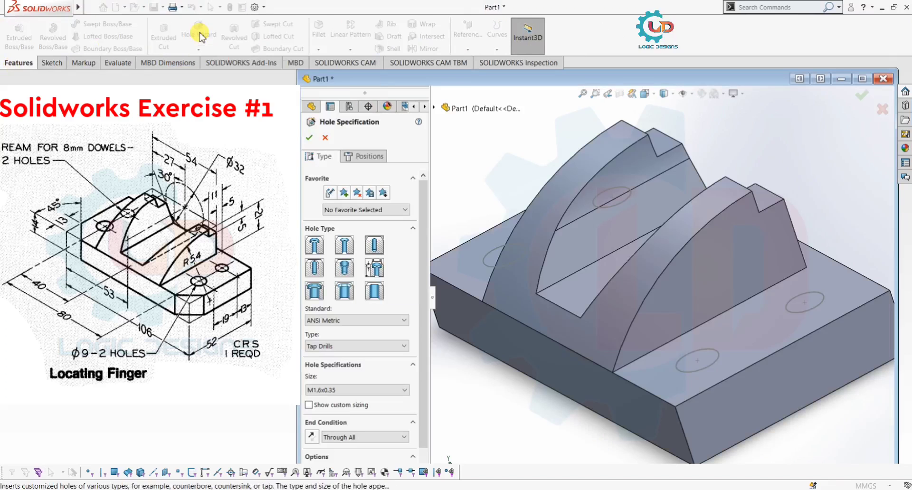
pyautogui.hotkey('ctrl', '5')
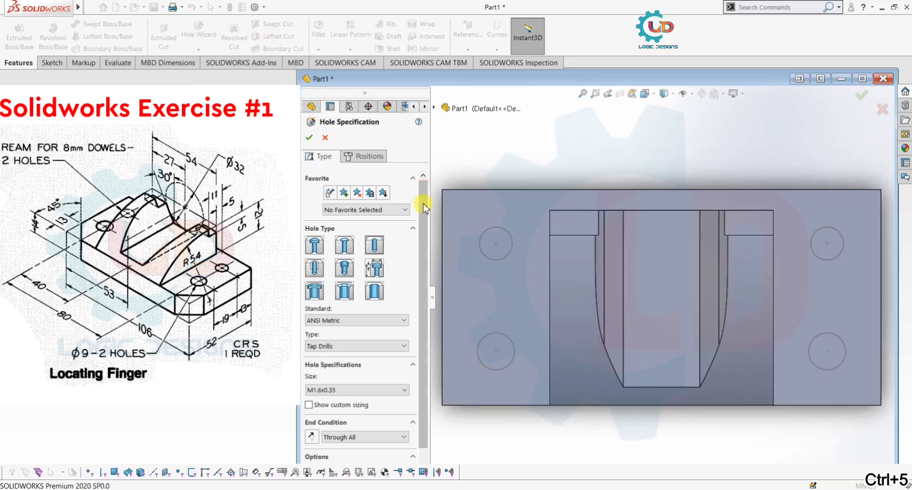
pyautogui.moveTo(424, 206)
pyautogui.mouseDown()
pyautogui.moveTo(426, 272)
pyautogui.moveTo(435, 204)
pyautogui.mouseUp()
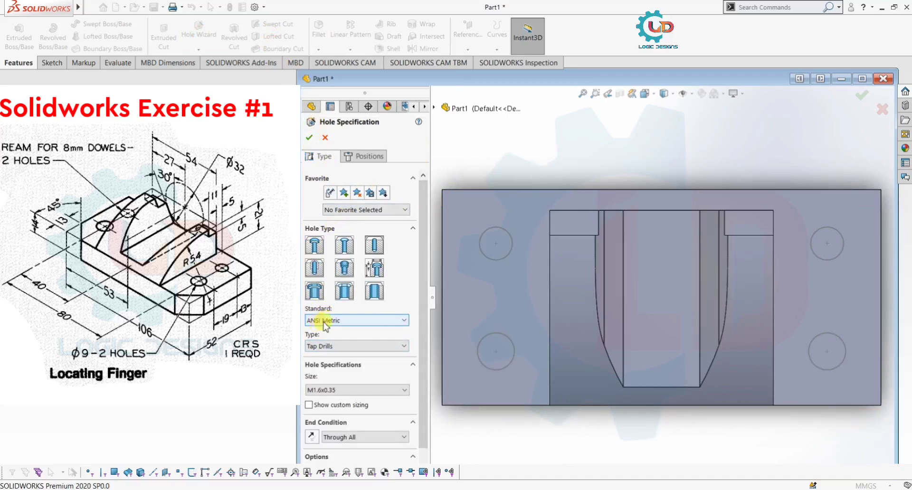
pyautogui.click(327, 346)
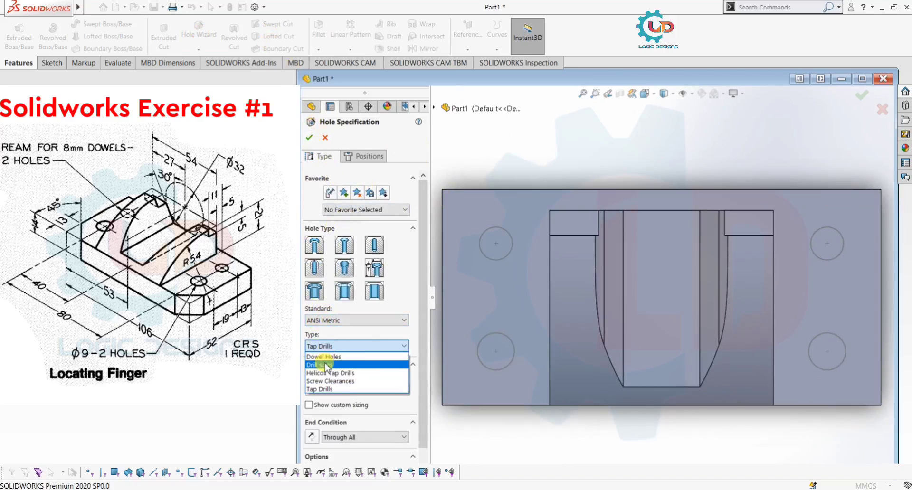
pyautogui.click(353, 356)
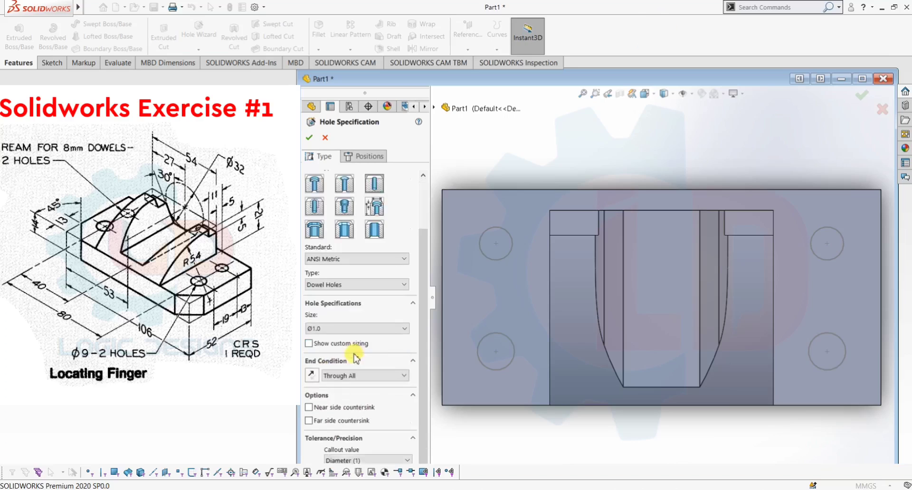
pyautogui.click(330, 328)
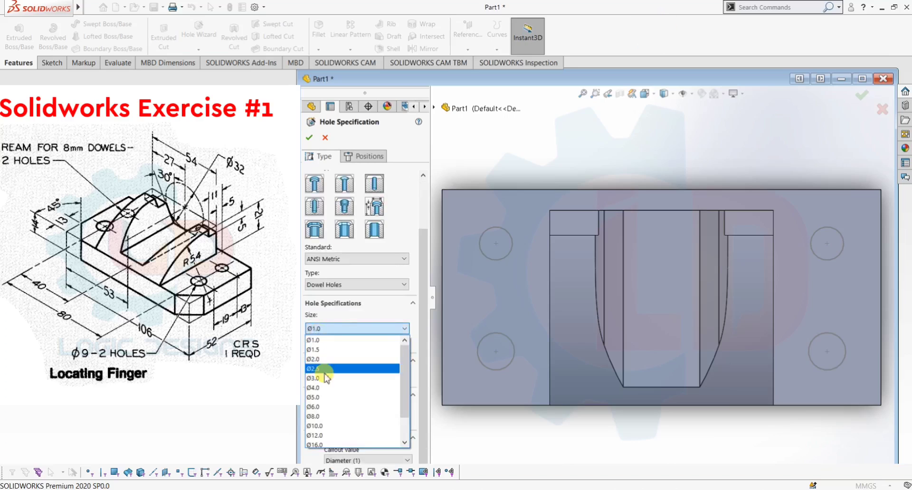
pyautogui.click(325, 417)
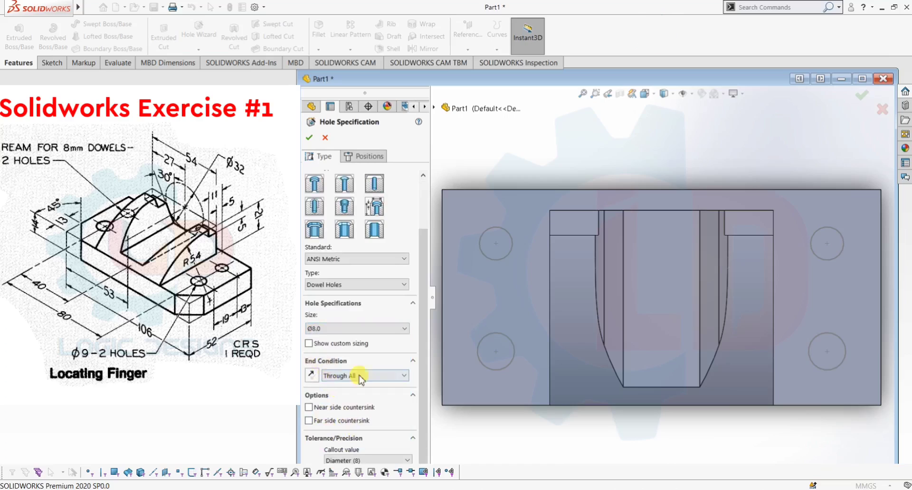
# Place the 8 mm dowel holes with a 3D sketch at the centres of the two upper circles and create them
pyautogui.click(363, 162)
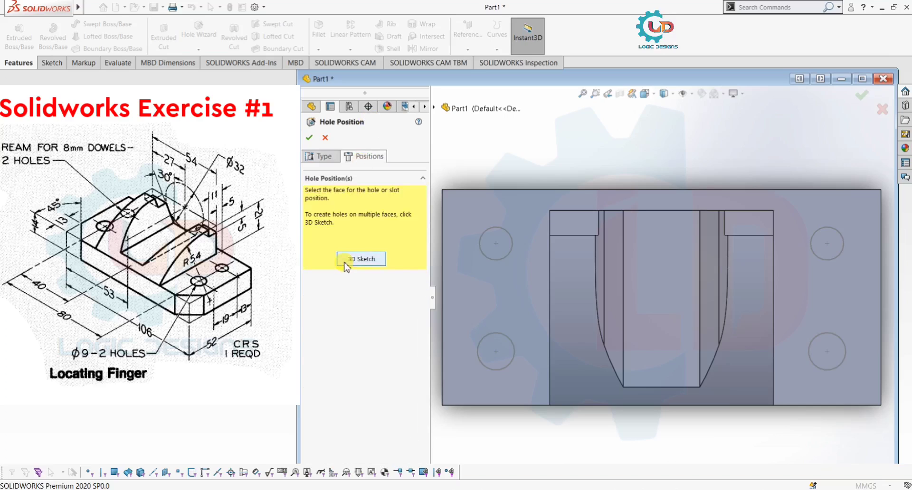
pyautogui.click(361, 258)
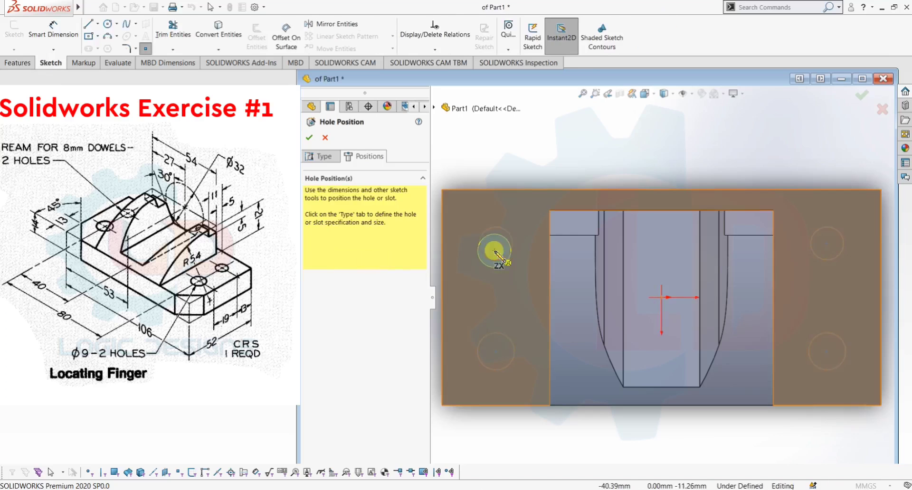
pyautogui.click(495, 247)
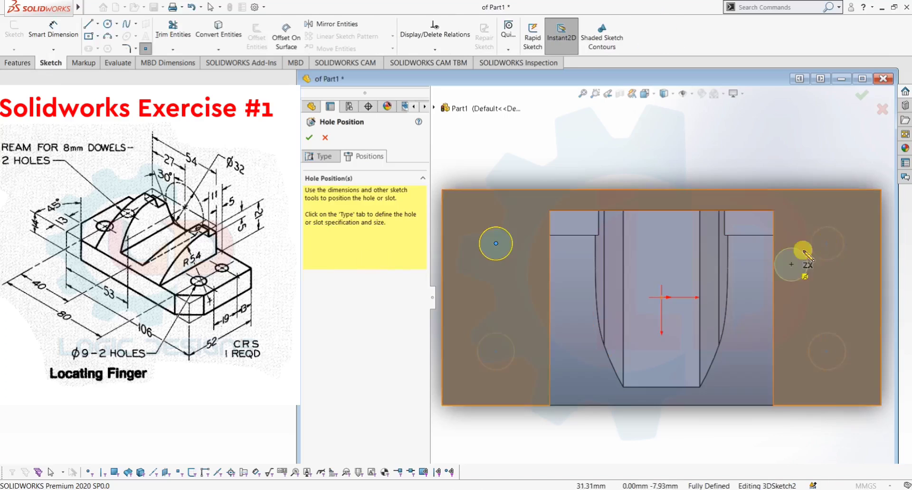
pyautogui.click(840, 246)
pyautogui.click(824, 246)
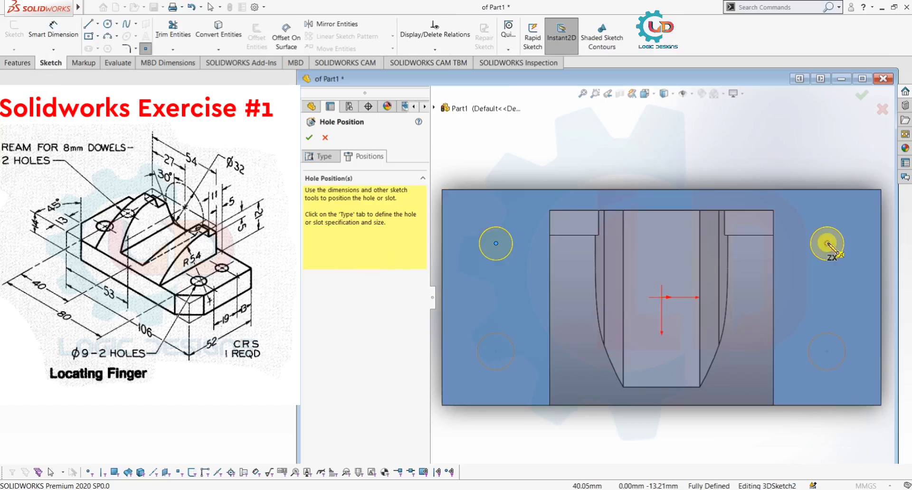
pyautogui.click(309, 137)
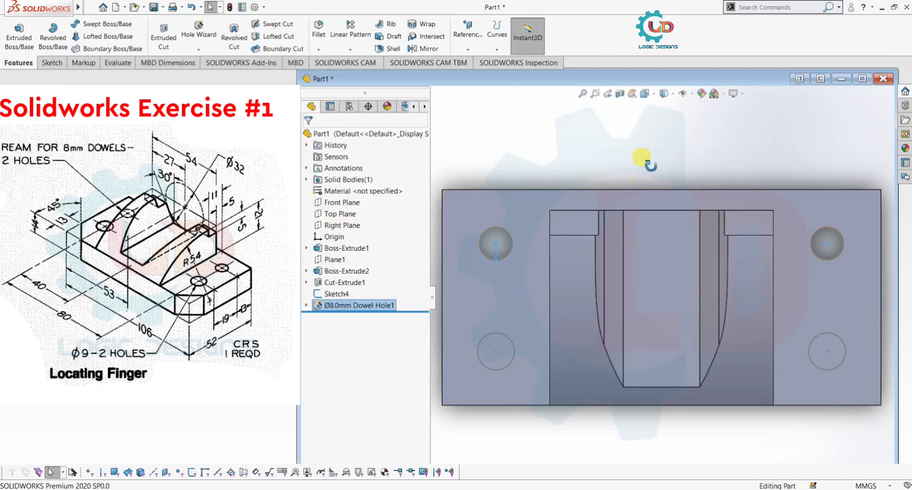
pyautogui.moveTo(641, 157); pyautogui.dragTo(757, 153, button='middle')
pyautogui.press('Escape')
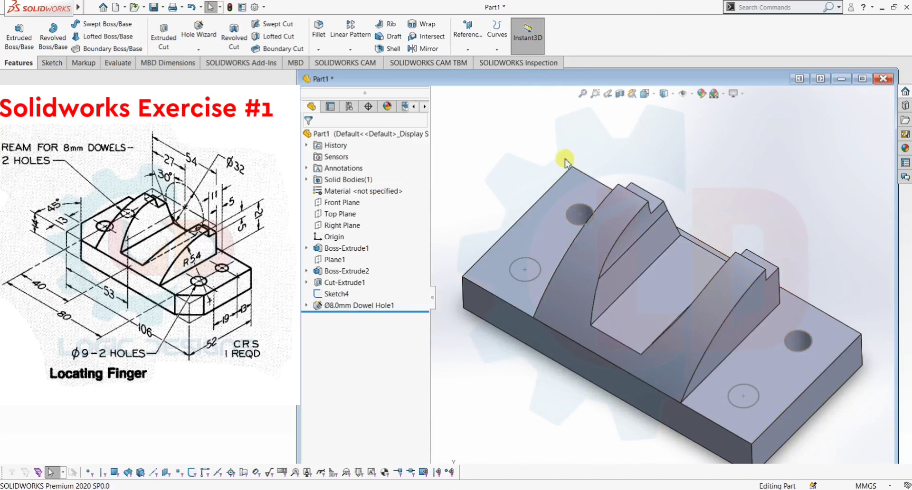
# Start another Hole Wizard dowel hole and give it a custom through hole diameter of 9 mm
pyautogui.click(694, 489)
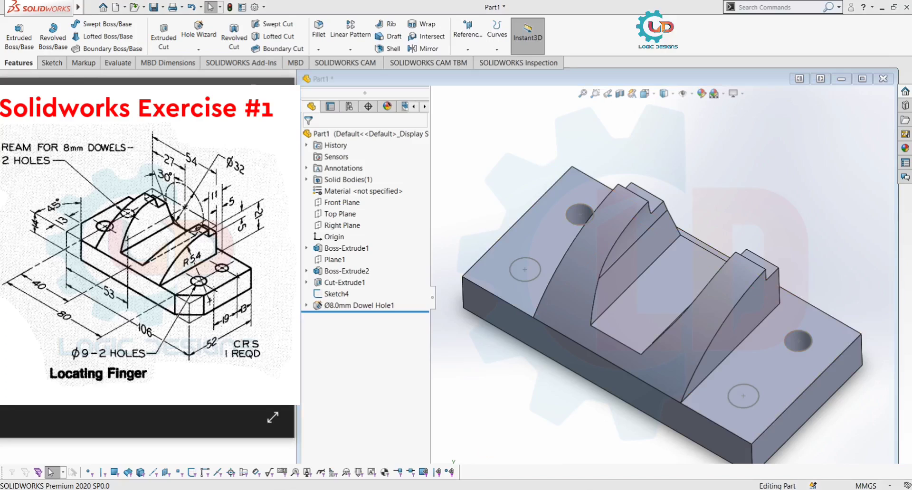
pyautogui.click(198, 34)
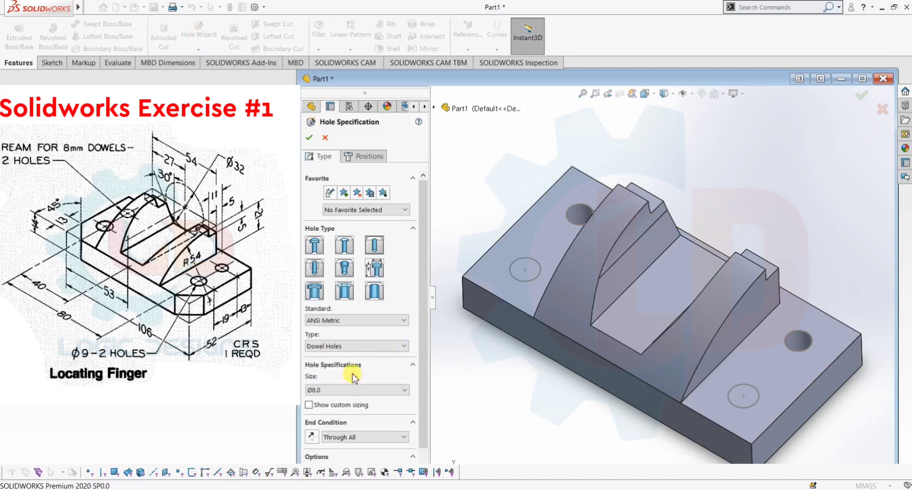
pyautogui.click(340, 389)
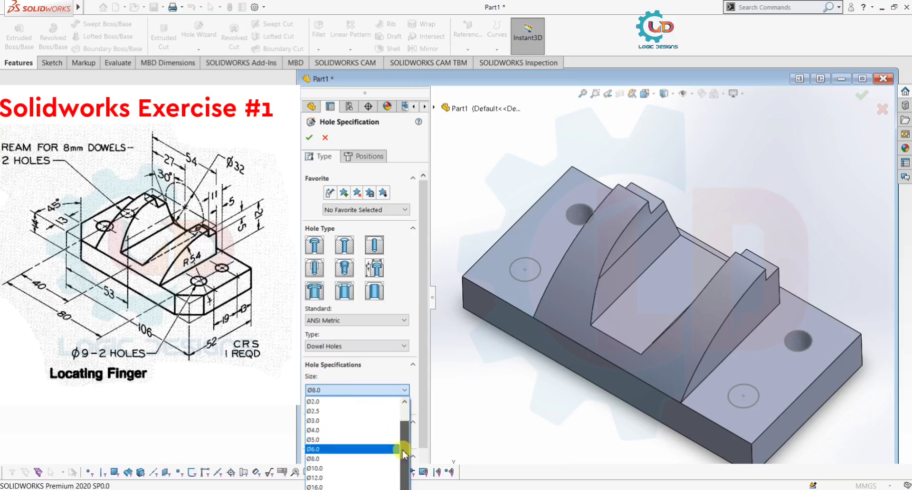
pyautogui.click(363, 391)
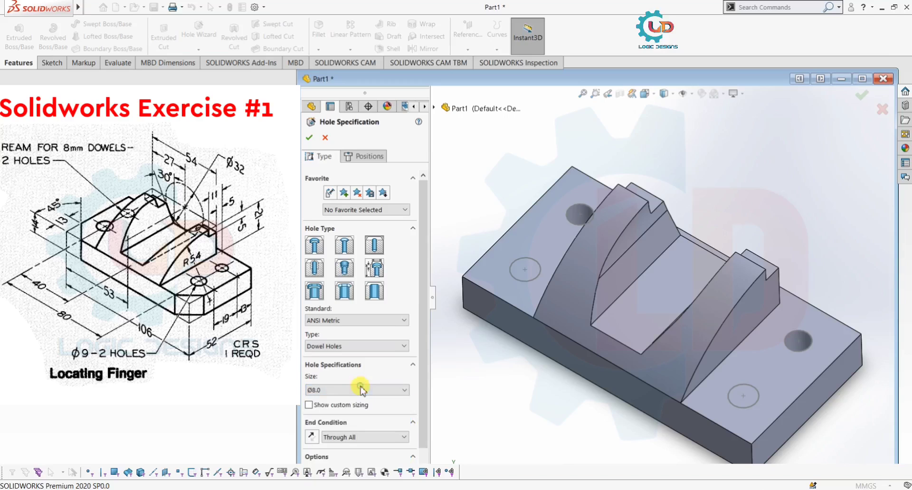
pyautogui.click(310, 404)
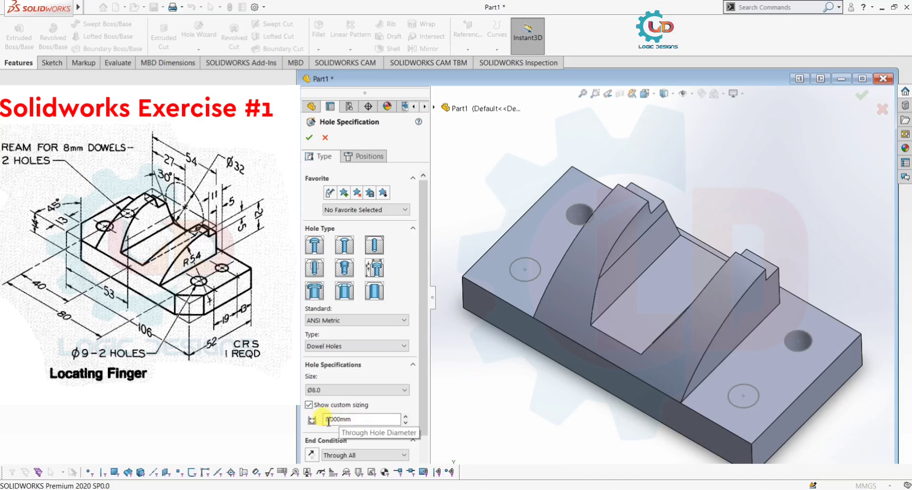
pyautogui.click(327, 419)
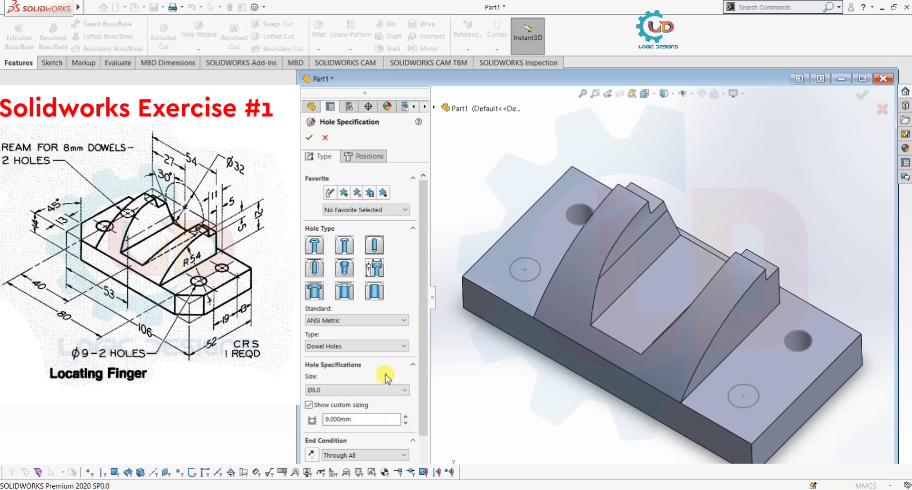
pyautogui.click(309, 405)
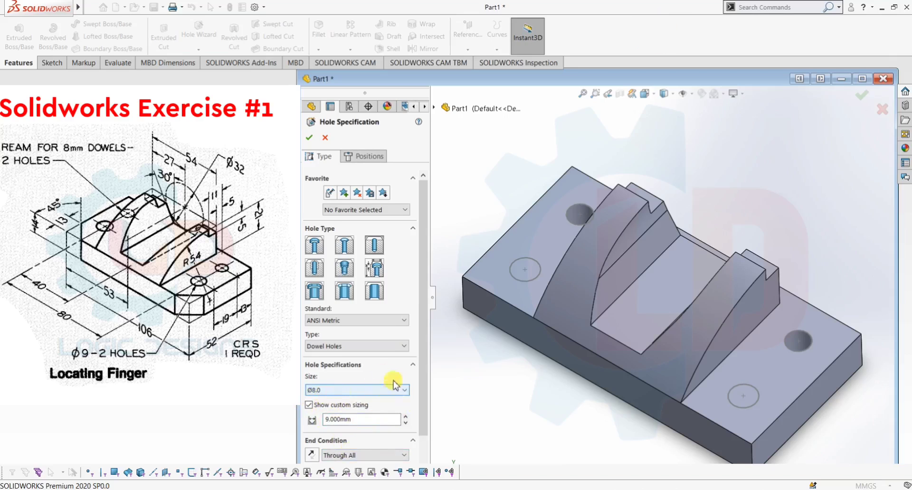
pyautogui.moveTo(422, 342); pyautogui.dragTo(422, 407)
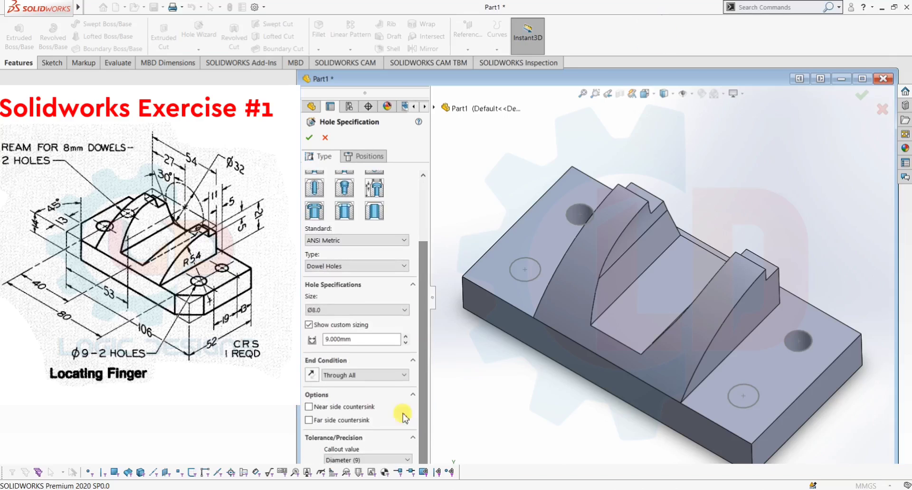
pyautogui.scroll(2, 421, 330)
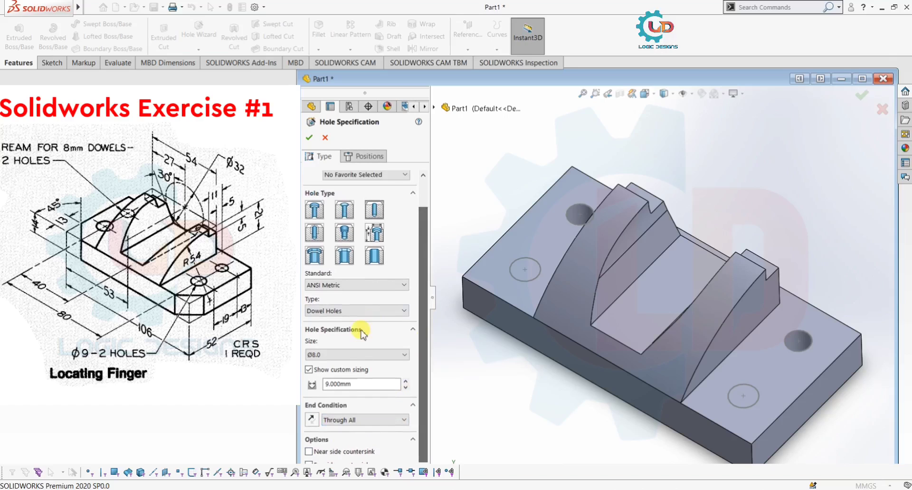
# Place the 9 mm holes with a 3D sketch at the centres of the two lower circles and create them
pyautogui.click(376, 158)
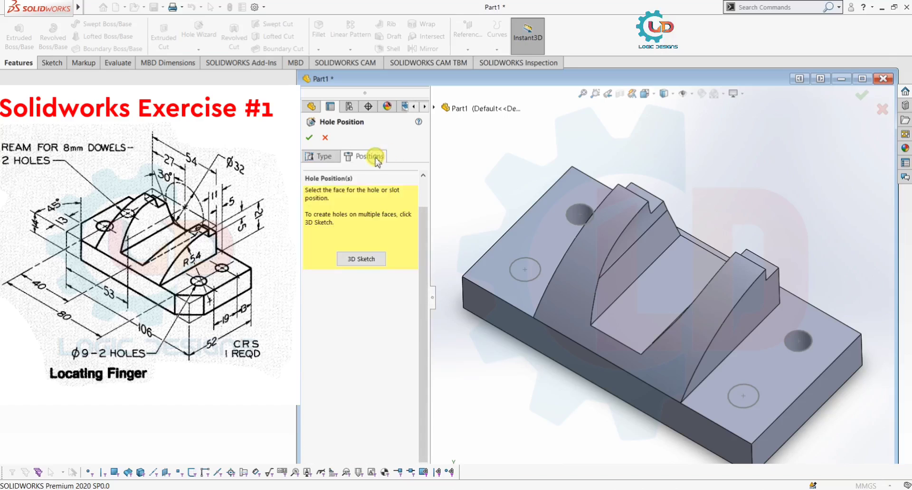
pyautogui.click(363, 261)
pyautogui.click(525, 270)
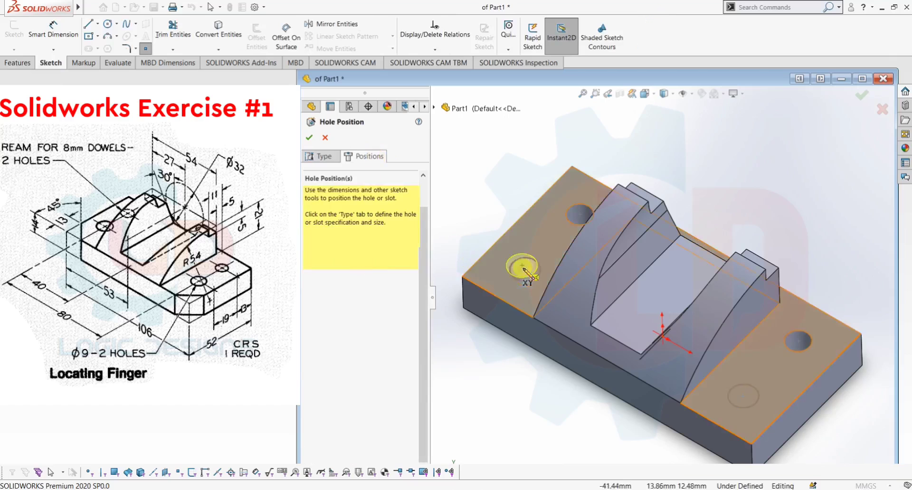
pyautogui.click(743, 395)
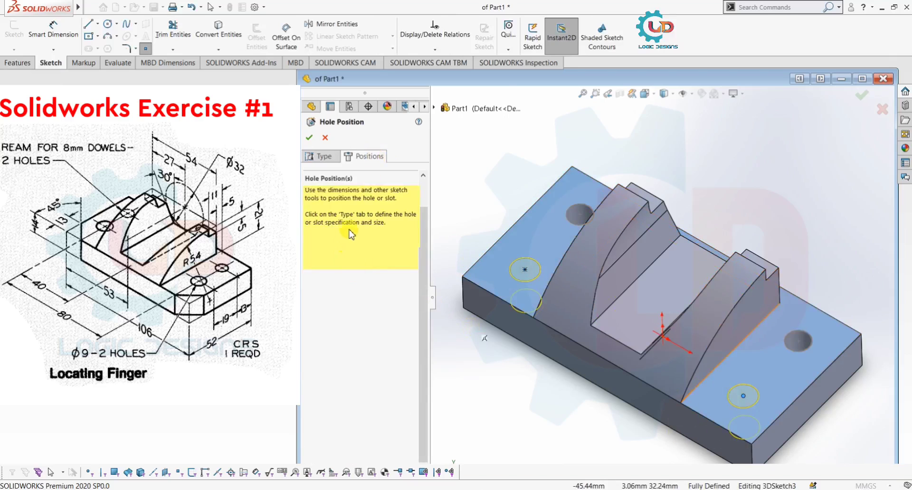
pyautogui.click(309, 139)
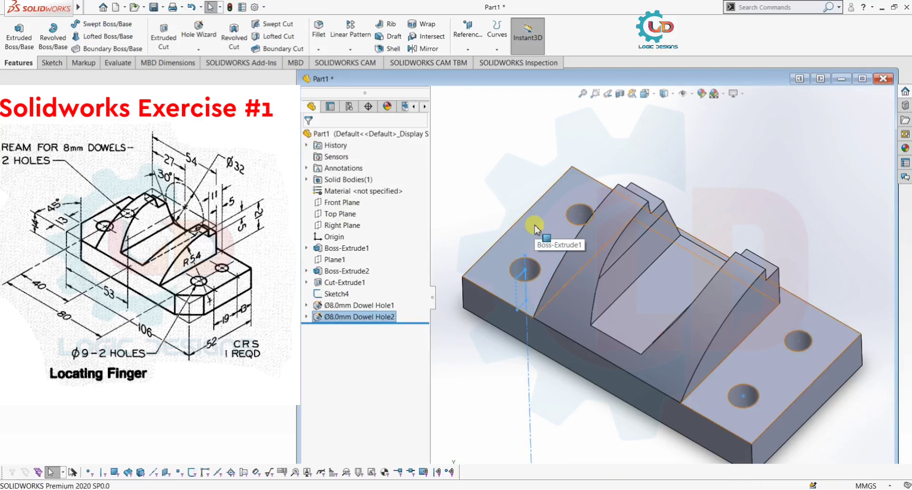
pyautogui.hotkey('ctrl', '5')
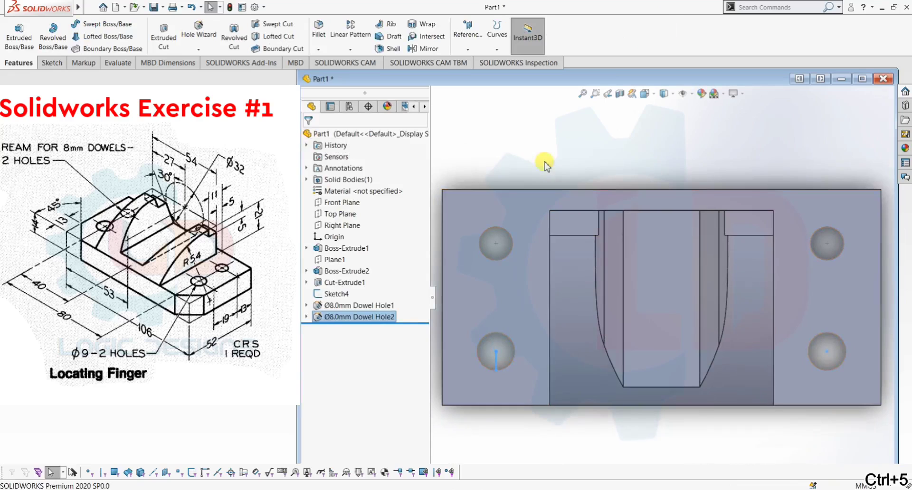
pyautogui.click(546, 164)
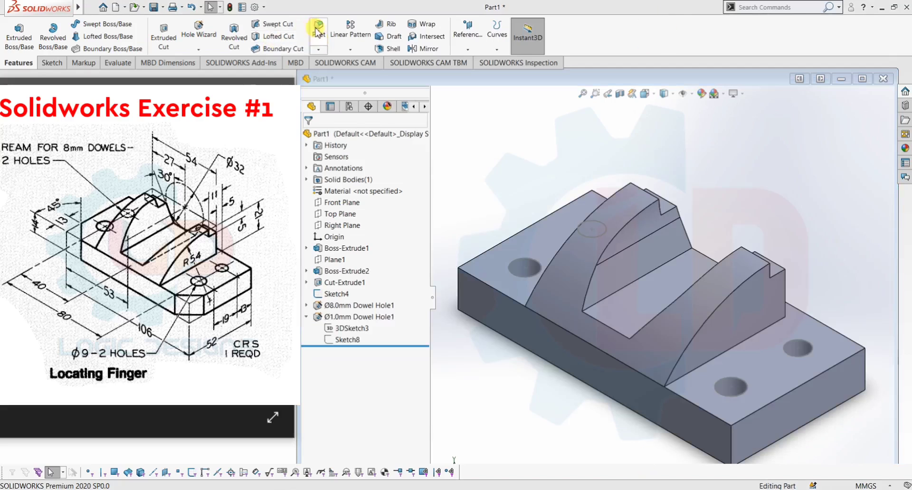
# Chamfer the two vertical corner edges at the ends of the base's front long side with 13 mm distance and 45°
pyautogui.click(318, 49)
pyautogui.click(329, 74)
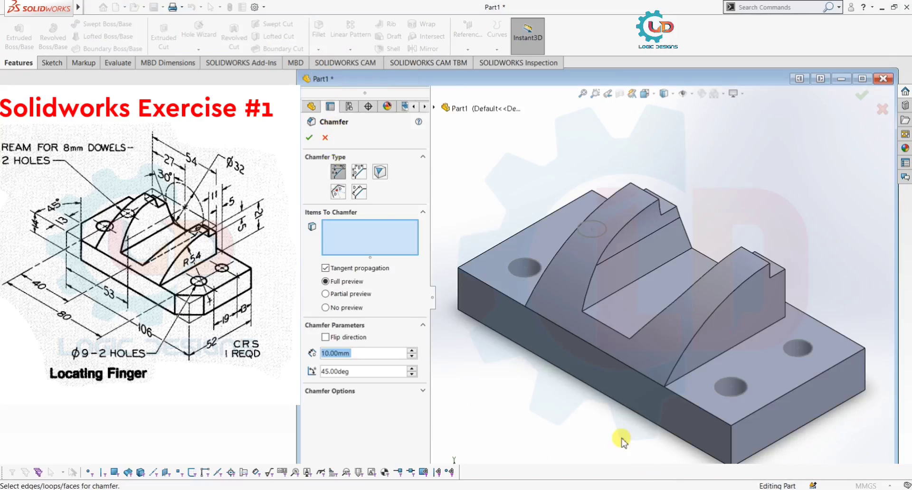
pyautogui.scroll(2, 622, 441)
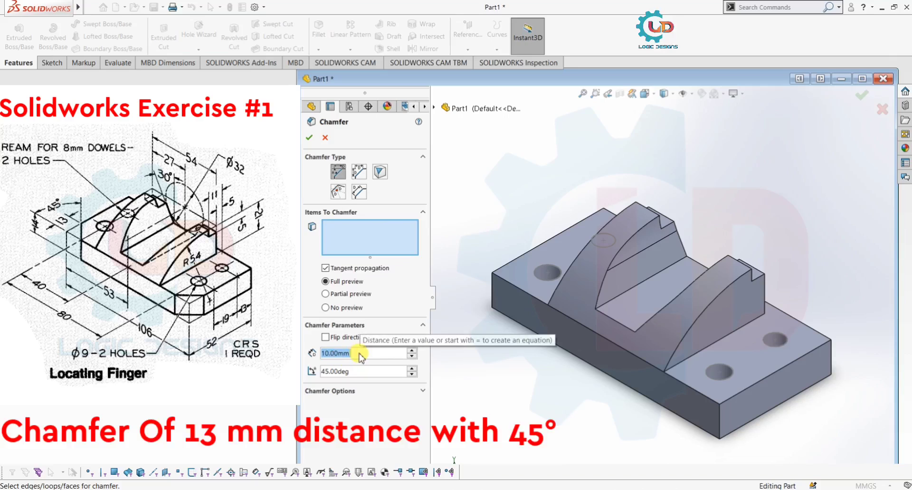
pyautogui.write('13')
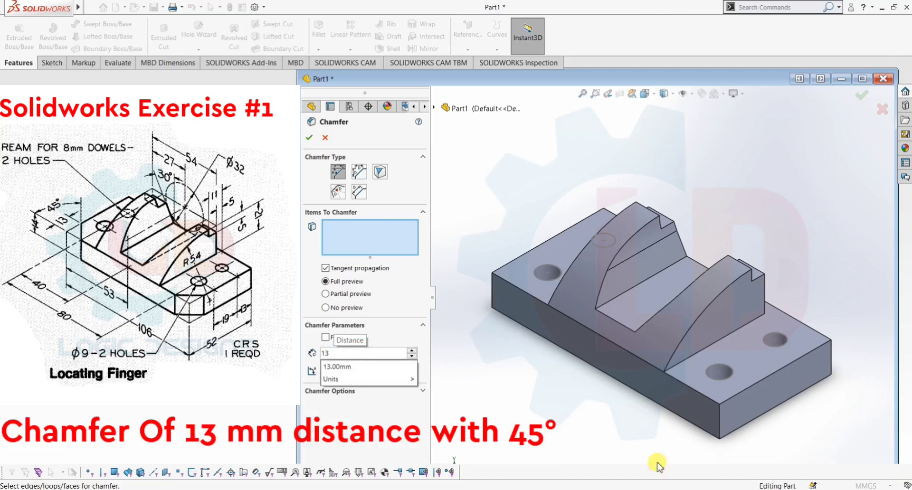
pyautogui.press('Return')
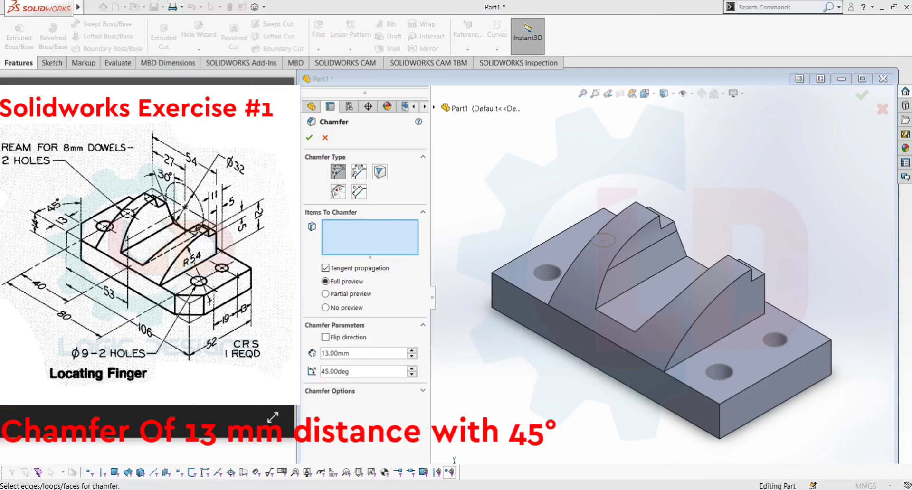
pyautogui.click(342, 354)
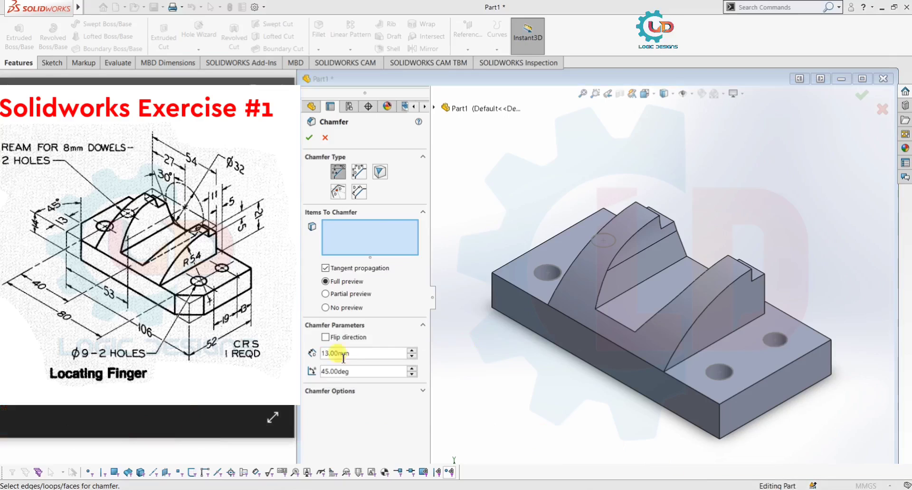
pyautogui.click(720, 421)
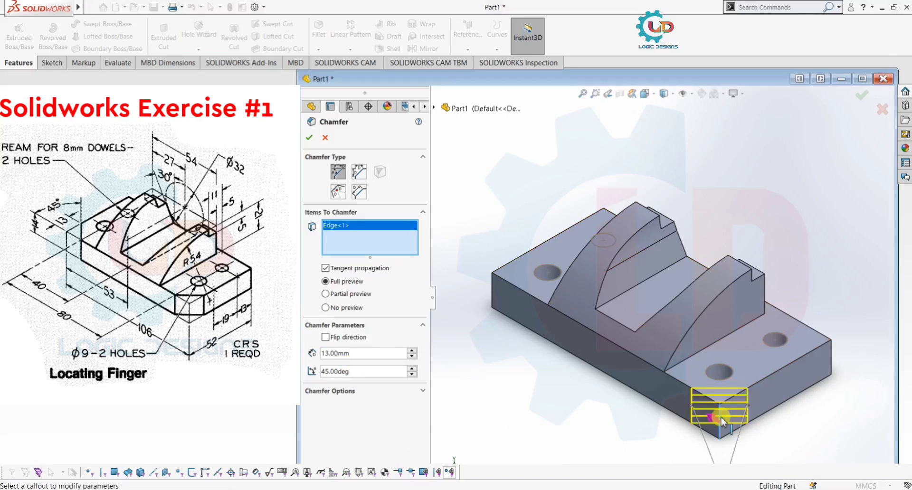
pyautogui.click(493, 300)
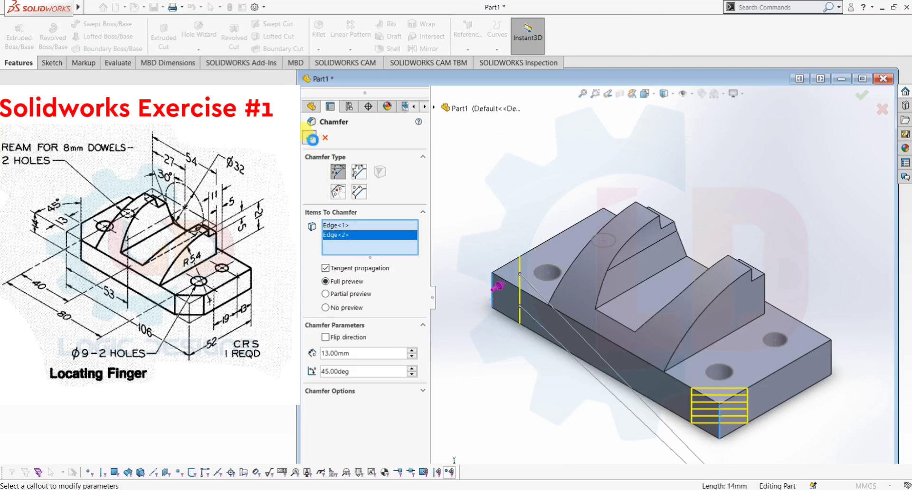
pyautogui.click(309, 137)
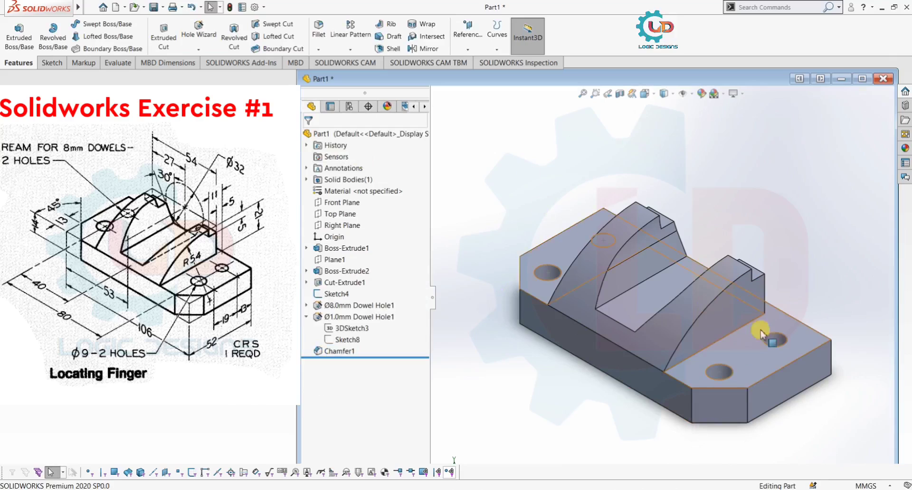
# Hide all sketches in the graphics area and show the finished part in isometric view
pyautogui.click(692, 94)
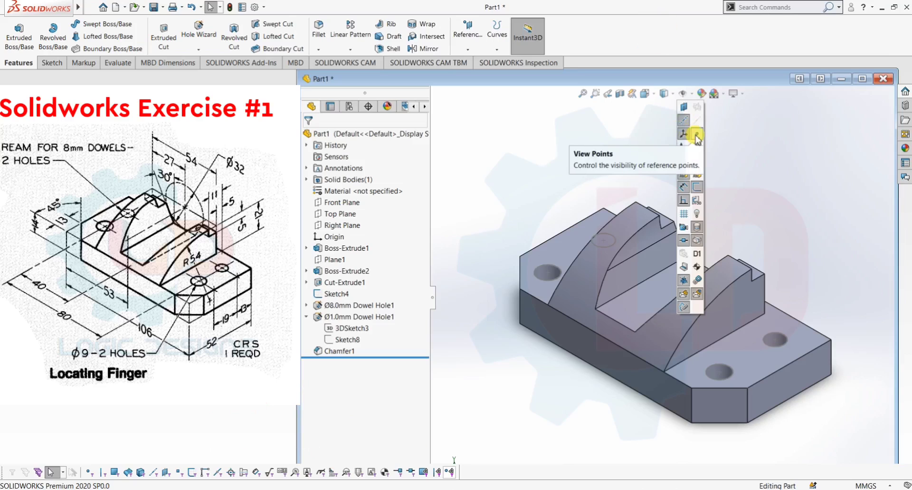
pyautogui.click(697, 189)
pyautogui.click(758, 198)
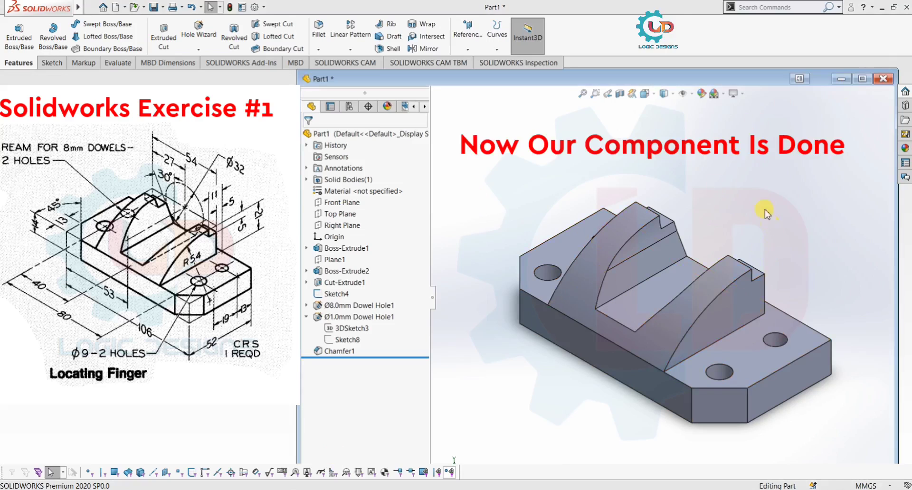
pyautogui.moveTo(772, 218); pyautogui.dragTo(801, 444, button='middle')
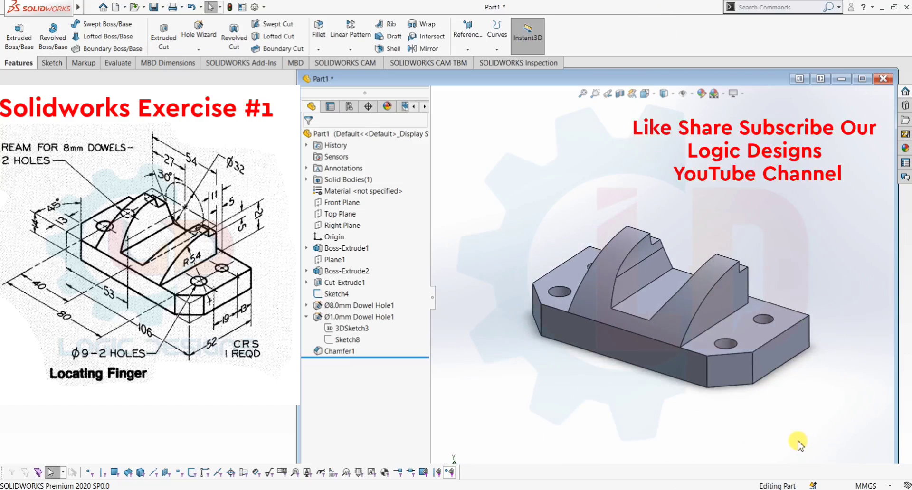
pyautogui.hotkey('ctrl', '7')
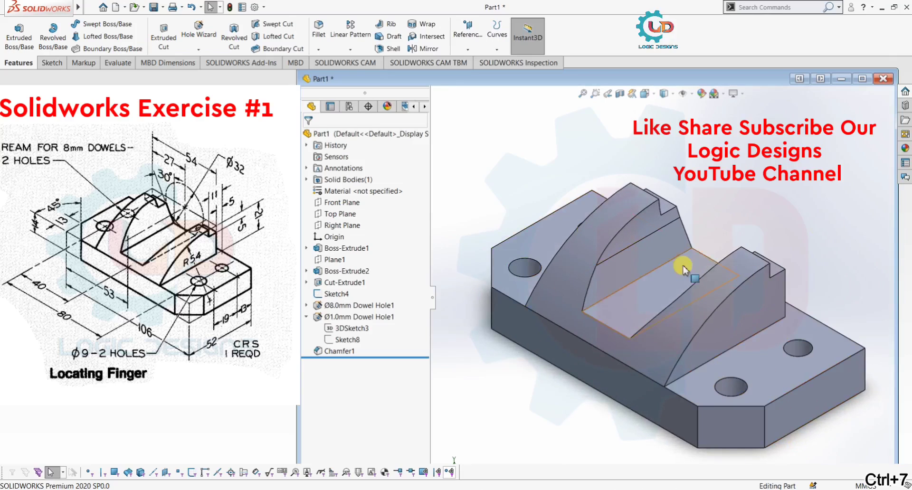
pyautogui.click(227, 438)
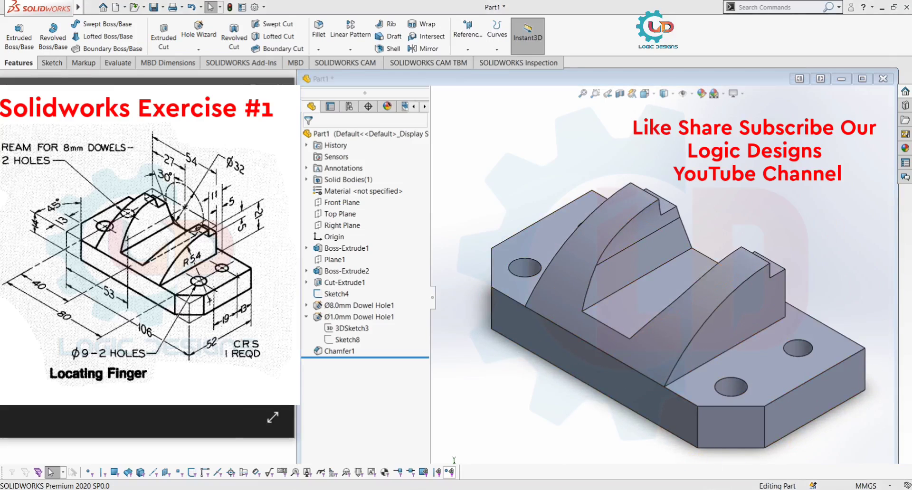